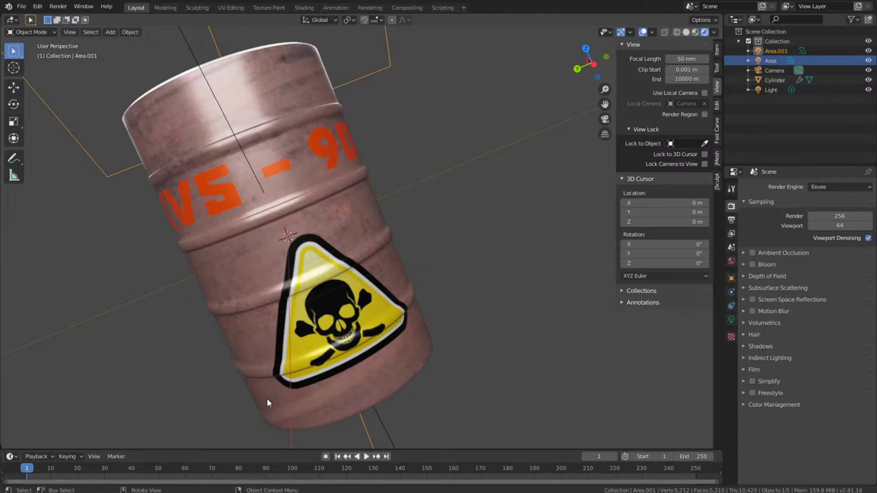
- Examine the finished warning-sign barrel model from several sides
middle_click_drag(379, 392, 388, 310)
middle_click_drag(419, 185, 299, 214)
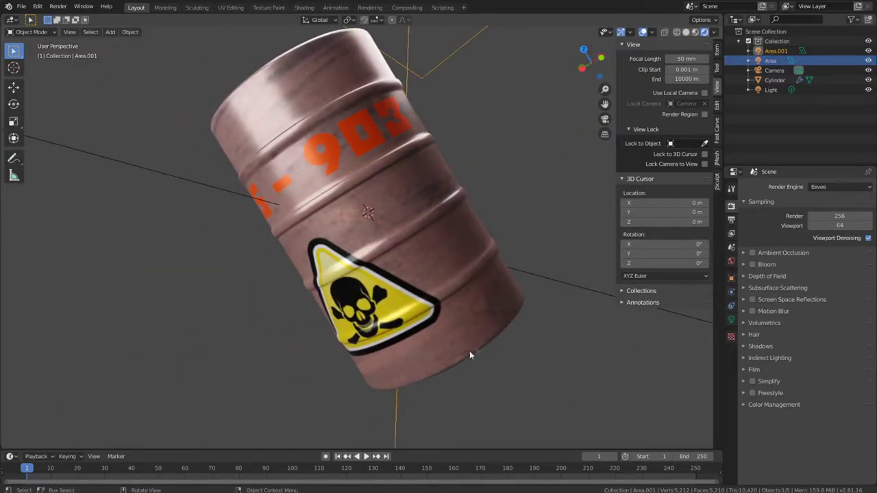
middle_click_drag(470, 355, 371, 304)
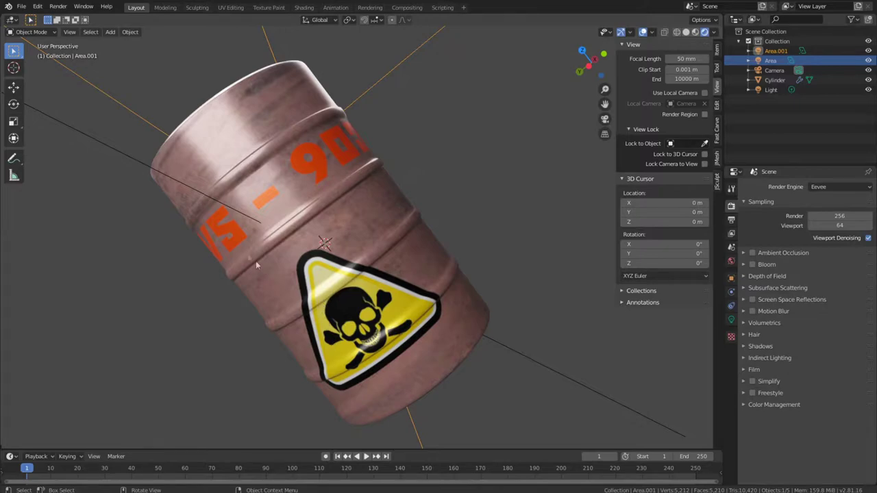
middle_click_drag(407, 190, 360, 180)
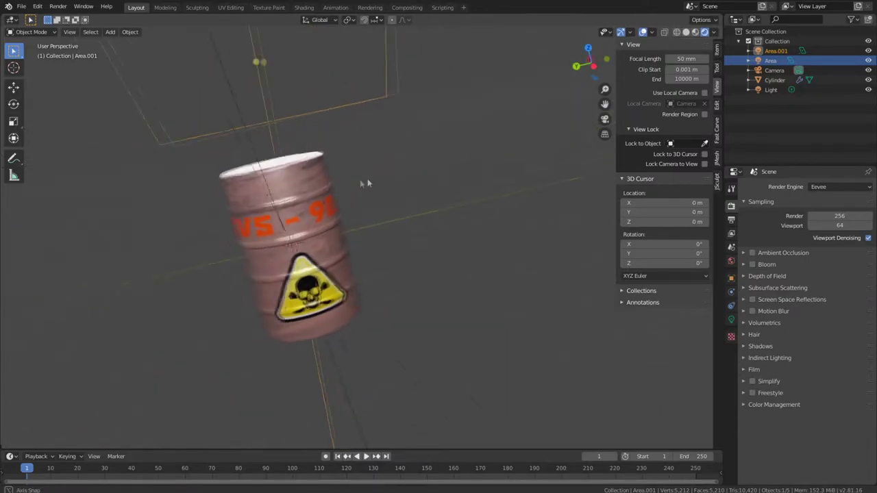
scroll(286, 238, "up", 4)
middle_click_drag(281, 239, 231, 233)
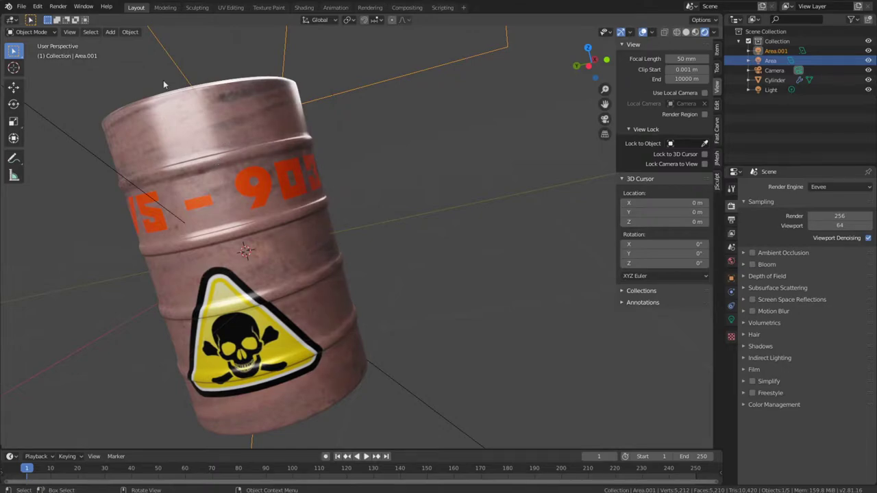
- Start a new General file without saving the changes to the current one
left_click(23, 7)
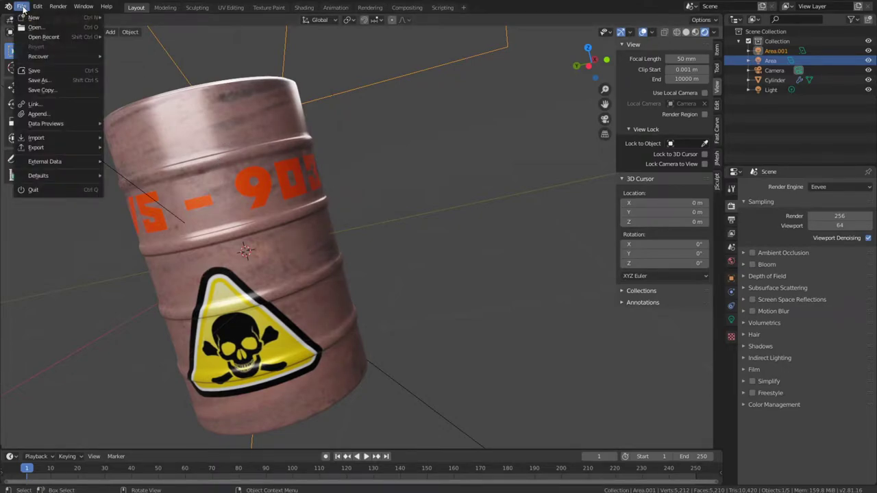
mouse_move(30, 18)
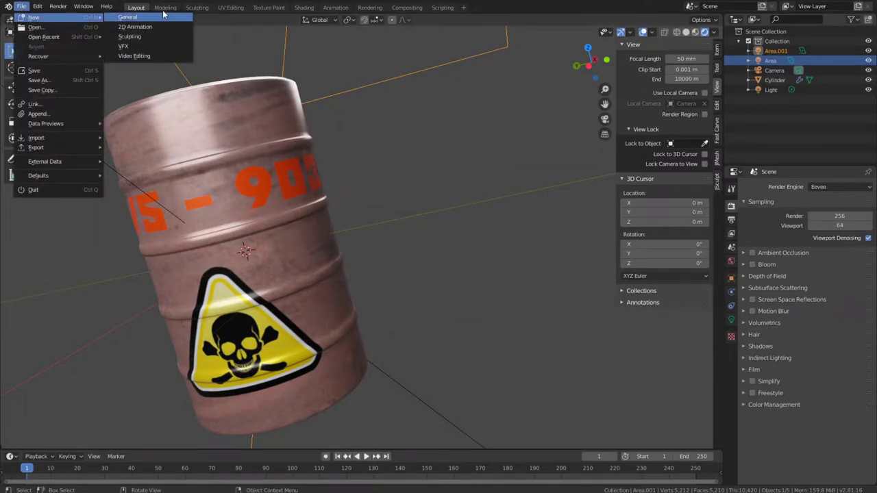
left_click(128, 18)
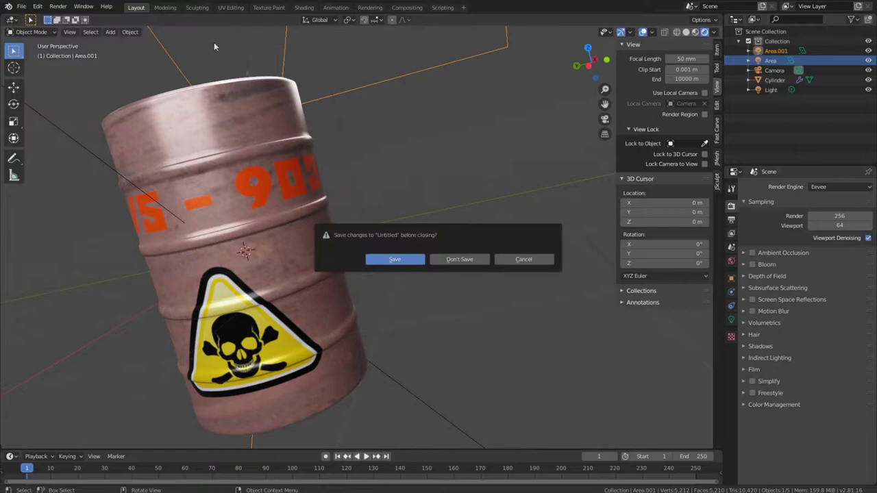
left_click(462, 263)
- Add a cylinder mesh with 32 vertices and stretch it along Z by a factor of about 1.44
middle_click_drag(396, 258, 351, 337)
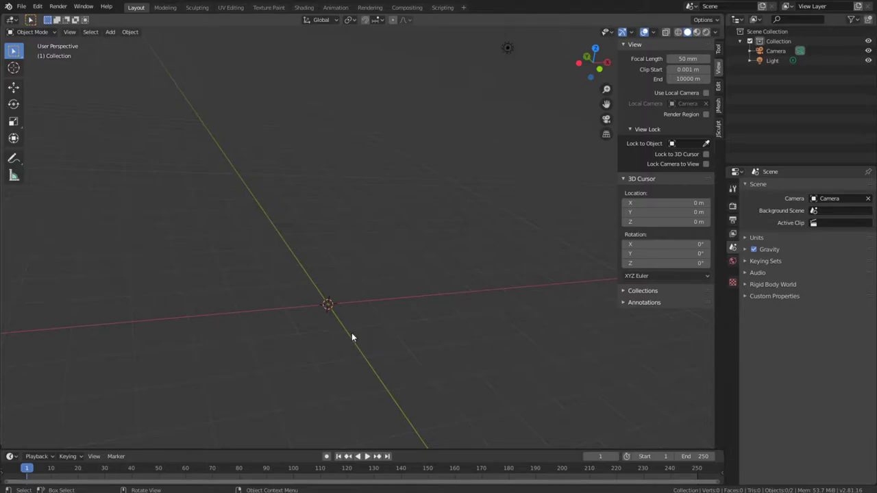
key("shift+a")
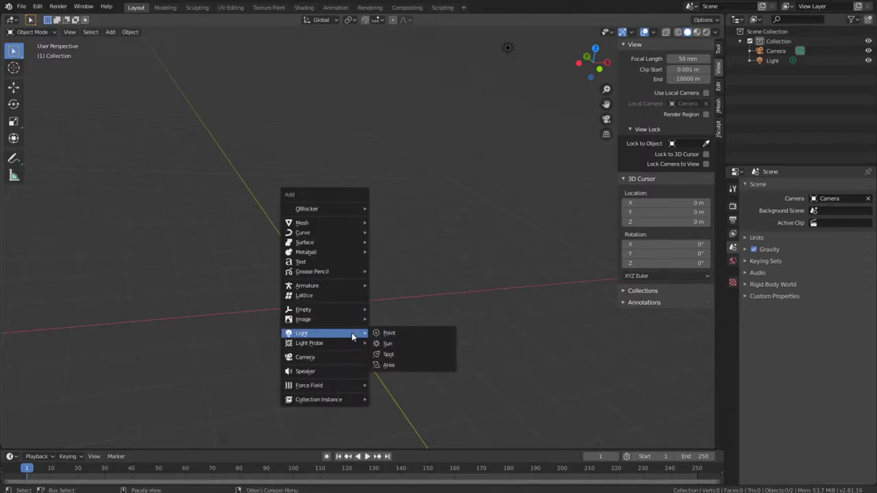
mouse_move(347, 222)
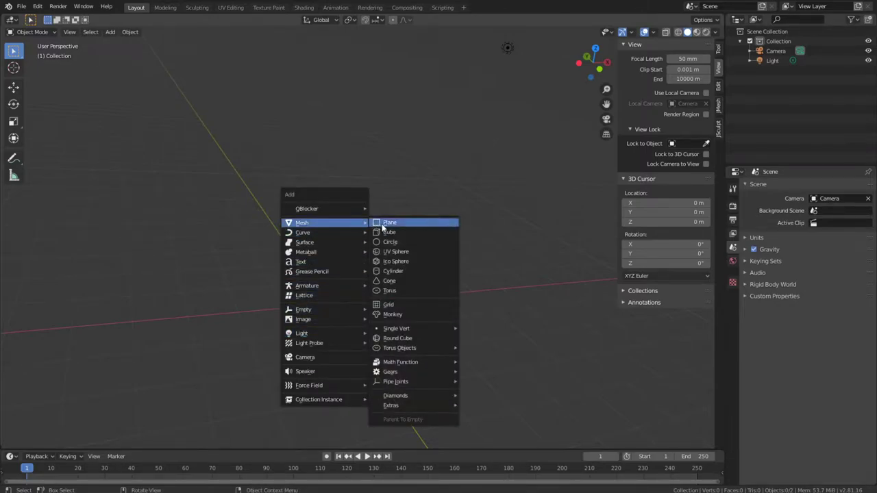
left_click(412, 271)
middle_click_drag(411, 278, 375, 203)
scroll(356, 299, "up", 2)
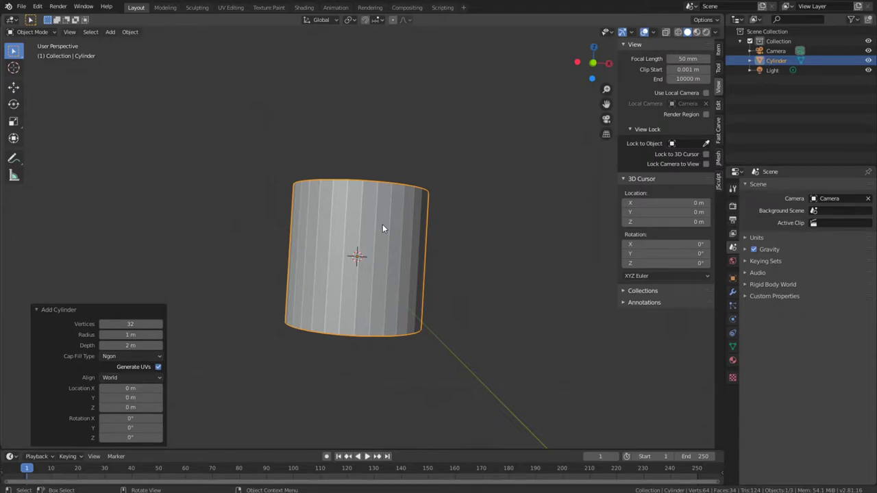
key("s")
key("z")
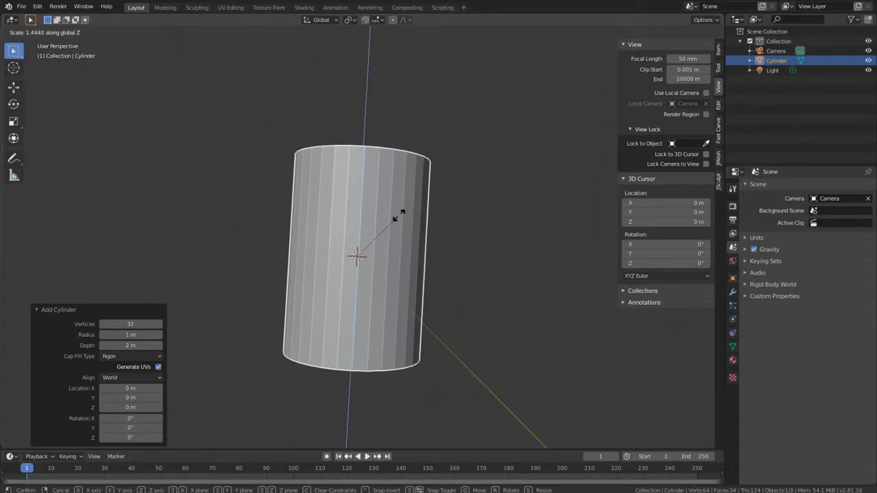
left_click(398, 215)
- Delete the top and bottom cap faces of the cylinder in Edit Mode, leaving an open tube
middle_click_drag(446, 212, 374, 265)
scroll(391, 199, "up", 3)
scroll(386, 266, "up", 1)
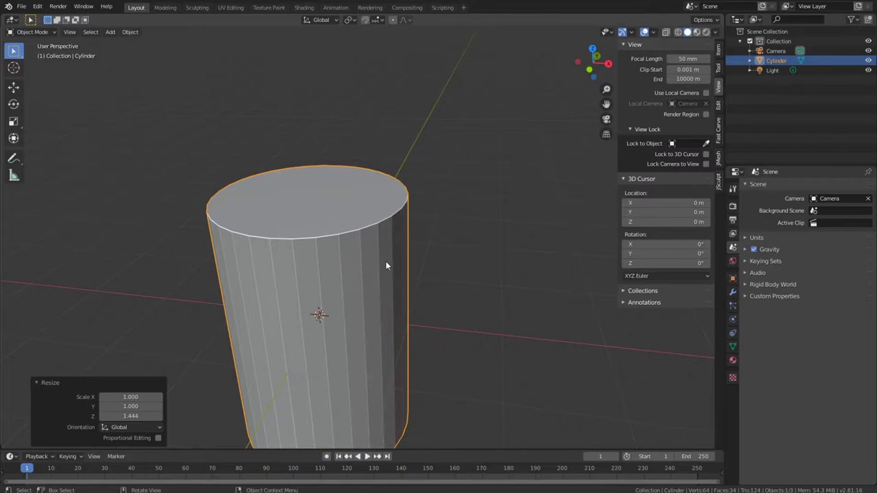
middle_click_drag(356, 256, 347, 299)
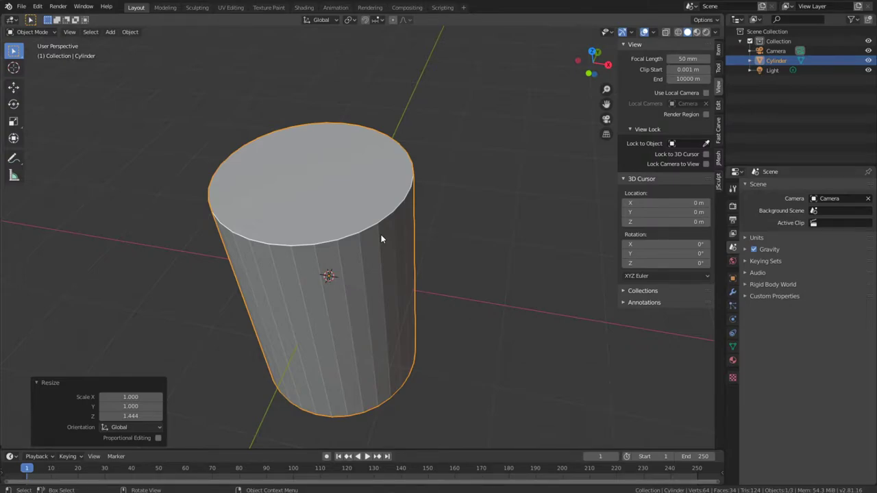
key("Tab")
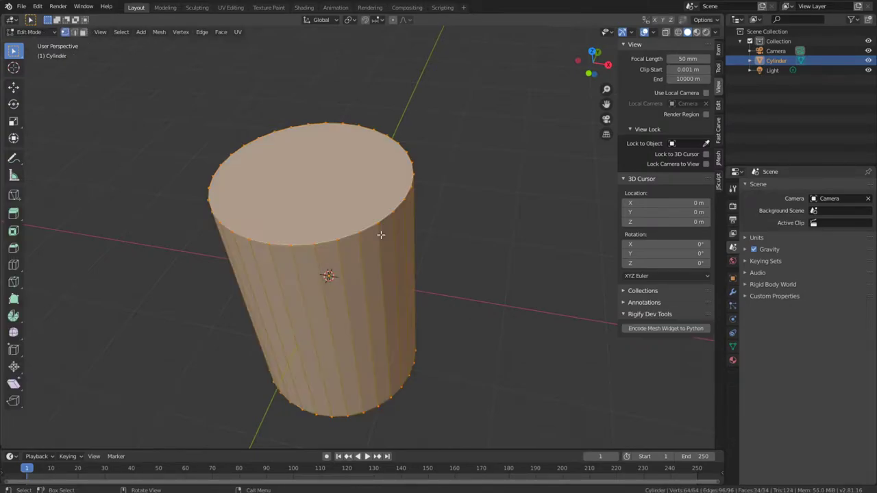
middle_click_drag(353, 265, 367, 308)
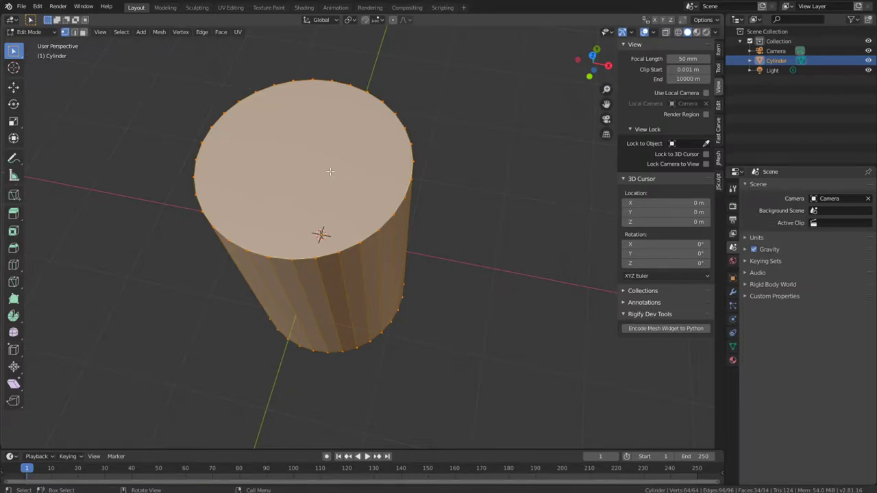
key("3")
left_click(305, 173)
middle_click_drag(304, 173, 357, 166)
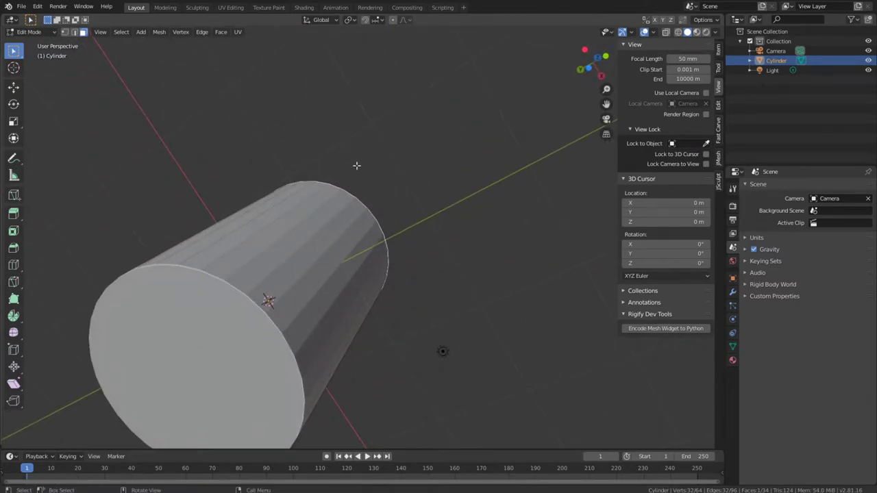
left_click(189, 329, "shift")
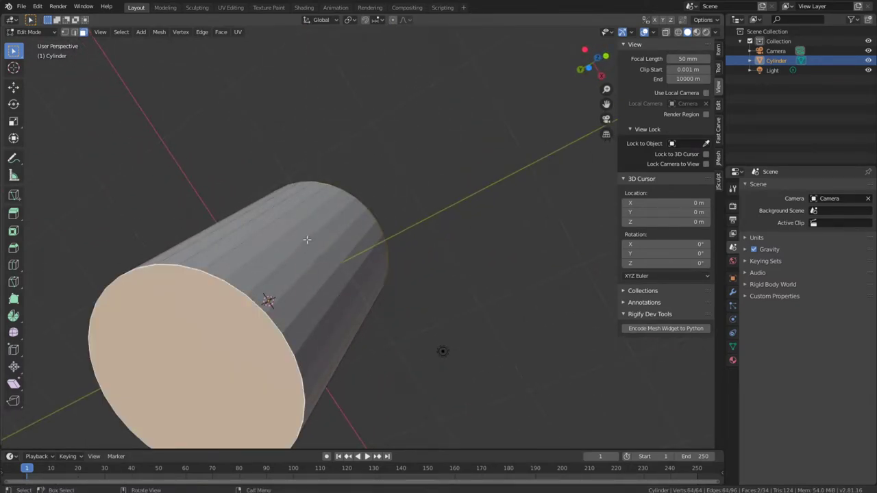
middle_click_drag(355, 215, 304, 260)
scroll(354, 253, "up", 3)
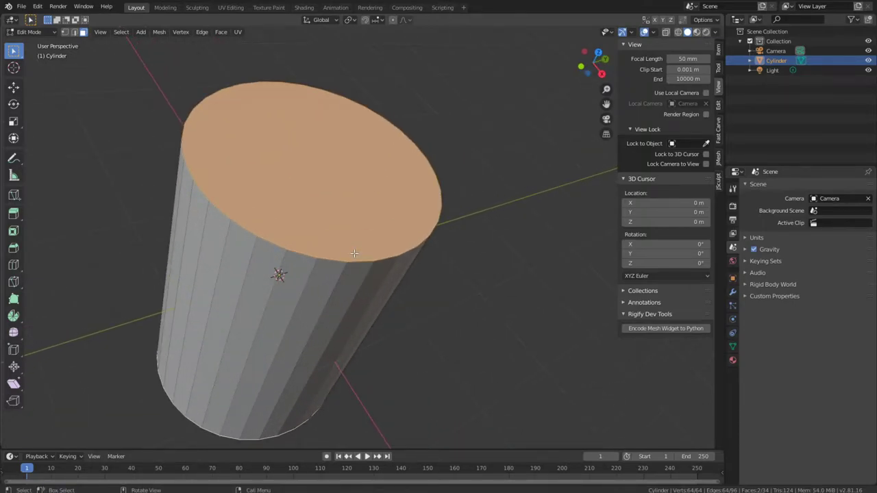
key("x")
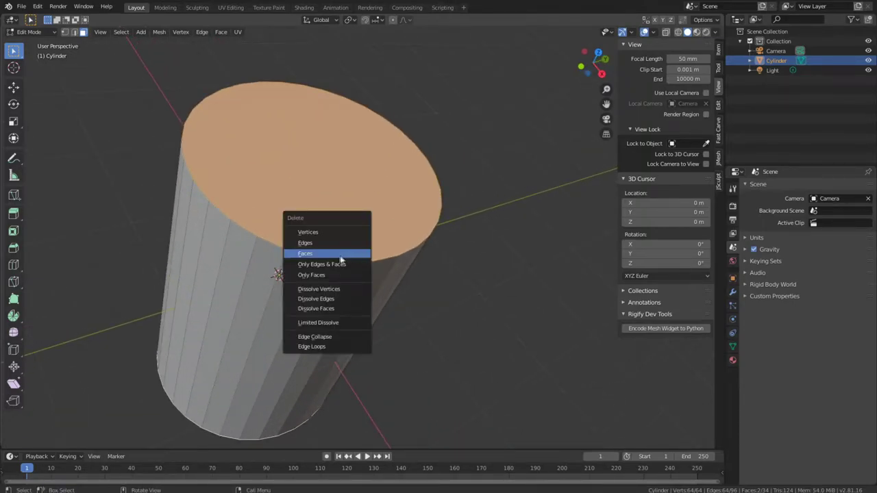
left_click(321, 259)
- Extrude the tube's top edge loop inward, scaling the new loop to about 0.776
mouse_move(321, 259)
middle_mouse_down()
mouse_move(309, 290)
mouse_move(358, 266)
mouse_move(336, 252)
middle_mouse_up()
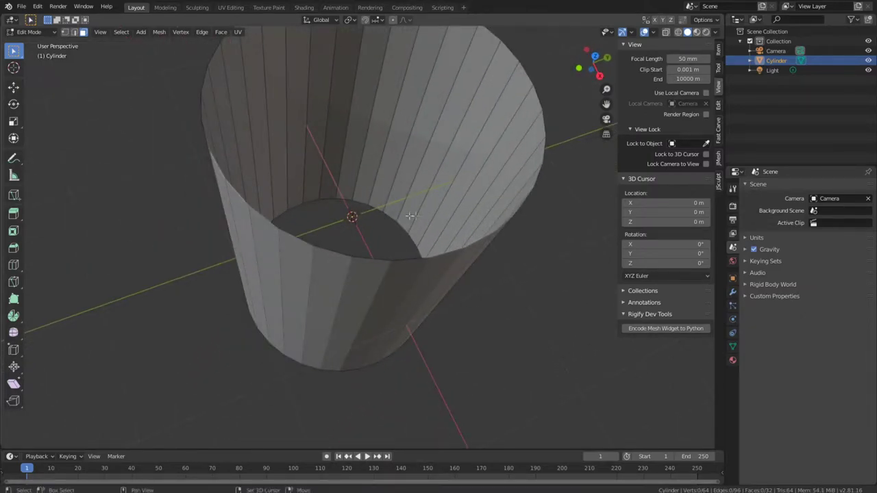
middle_click_drag(333, 251, 368, 277)
key("2")
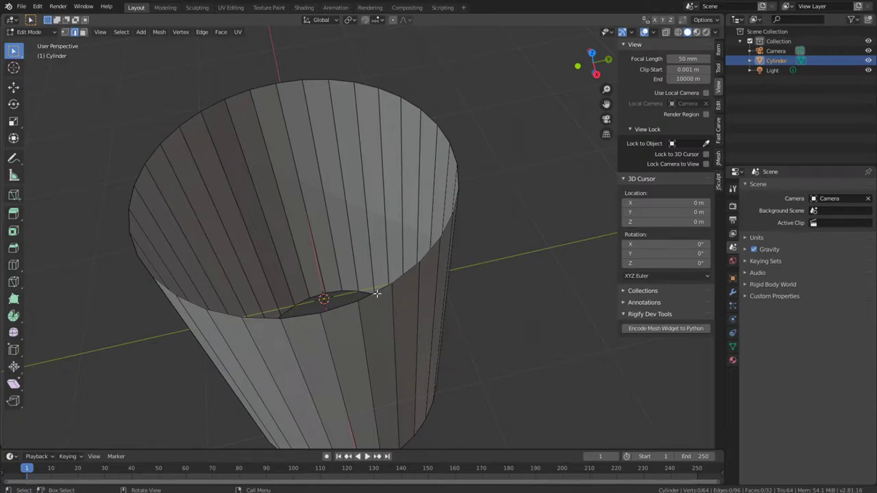
left_click(376, 294, "alt")
middle_click_drag(376, 293, 378, 286)
middle_click_drag(448, 271, 415, 275)
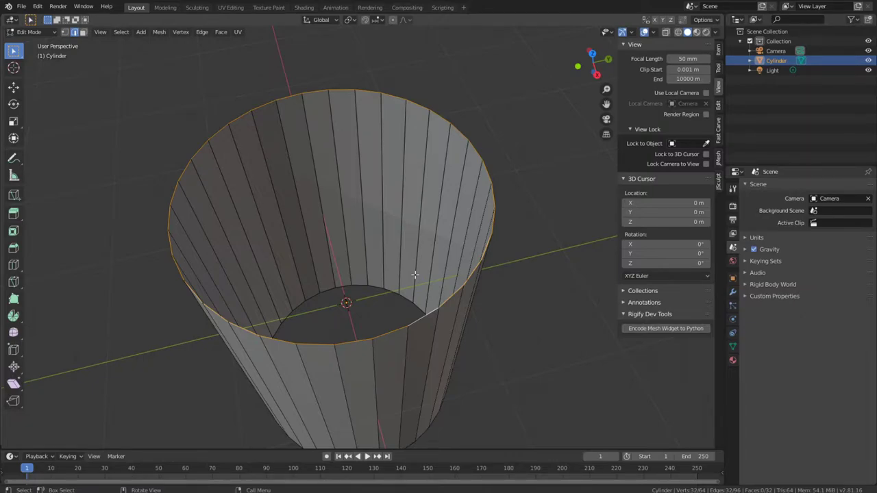
key("e")
key("s")
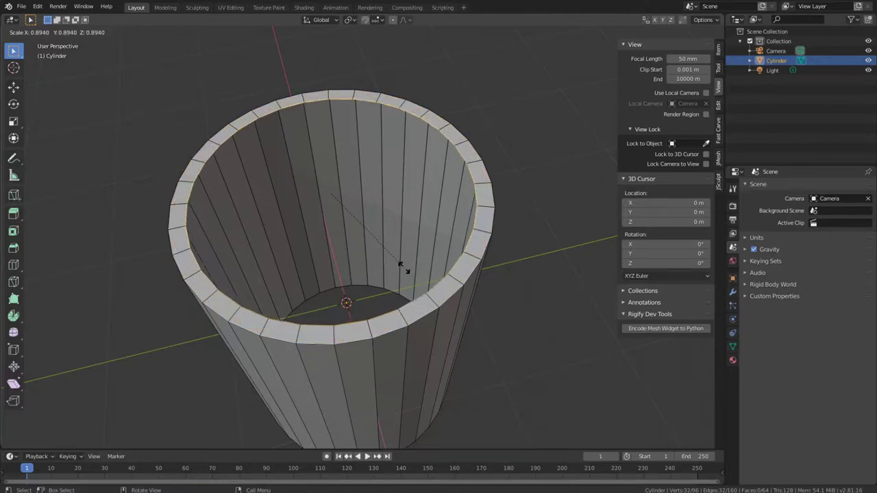
left_click(393, 256)
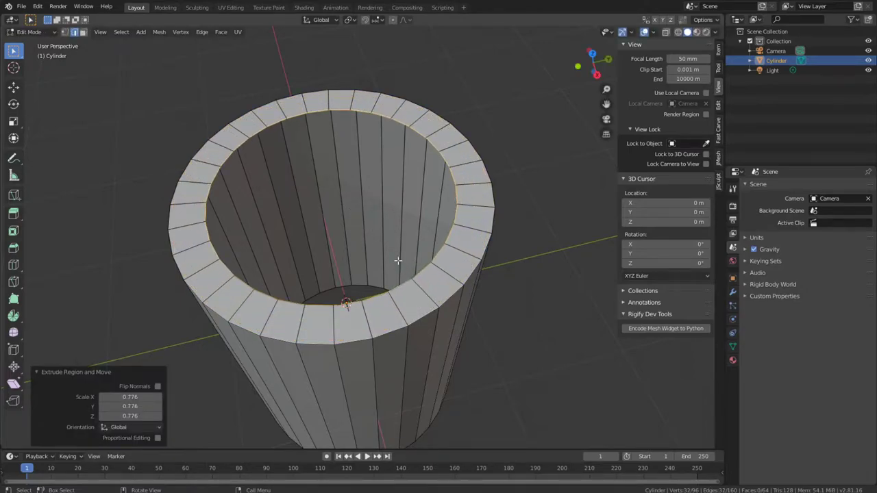
- Extrude the top's inner loop inward twice more at scales of about 0.664 and 0.488, and merge the last loop at center
key("g")
key("s")
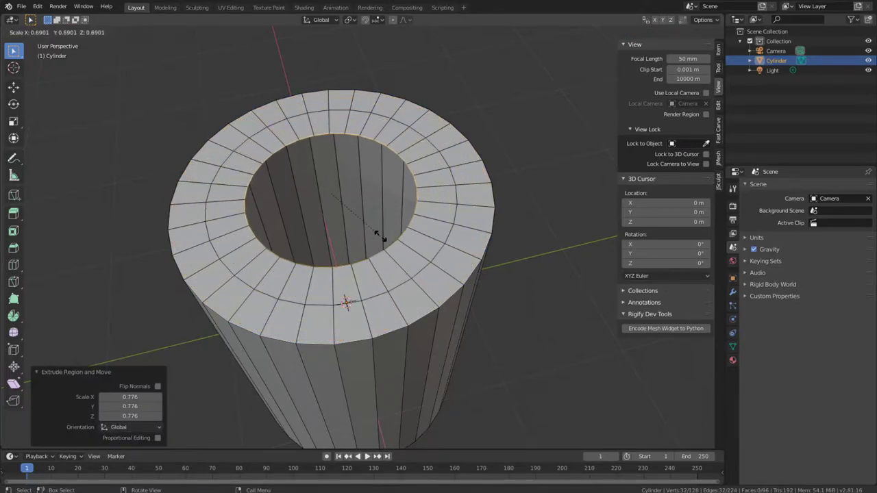
left_click(374, 233)
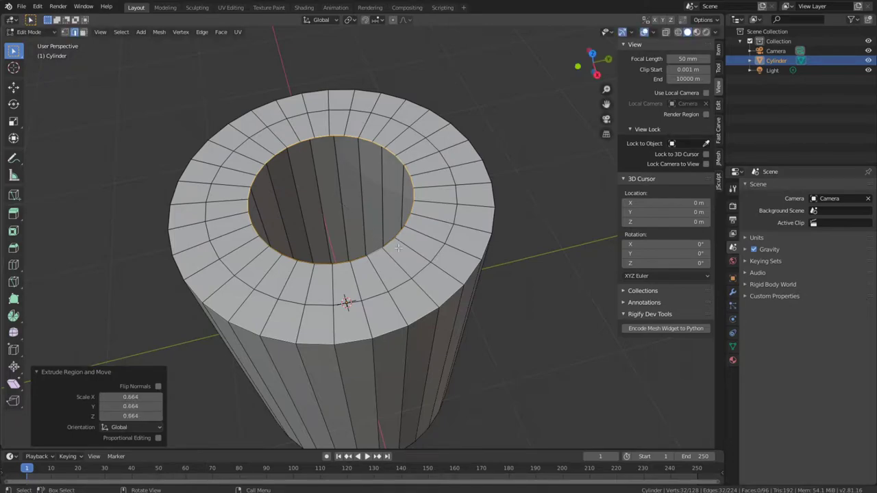
key("e")
key("s")
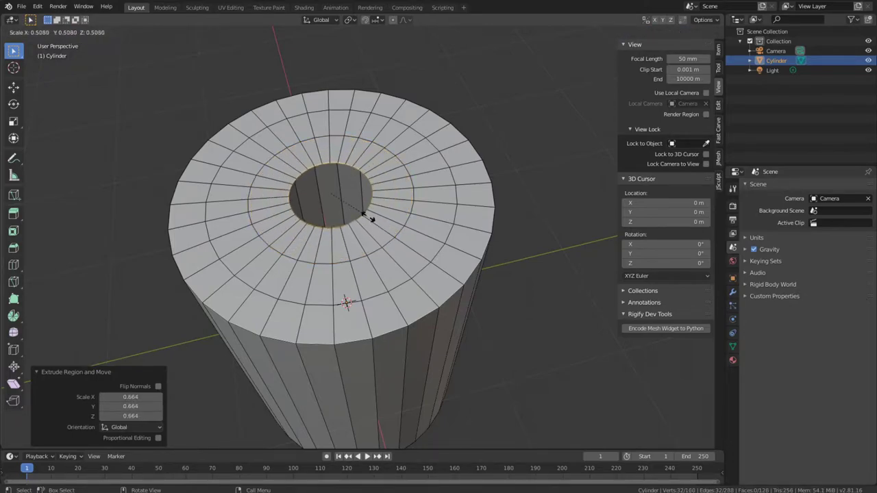
left_click(367, 215)
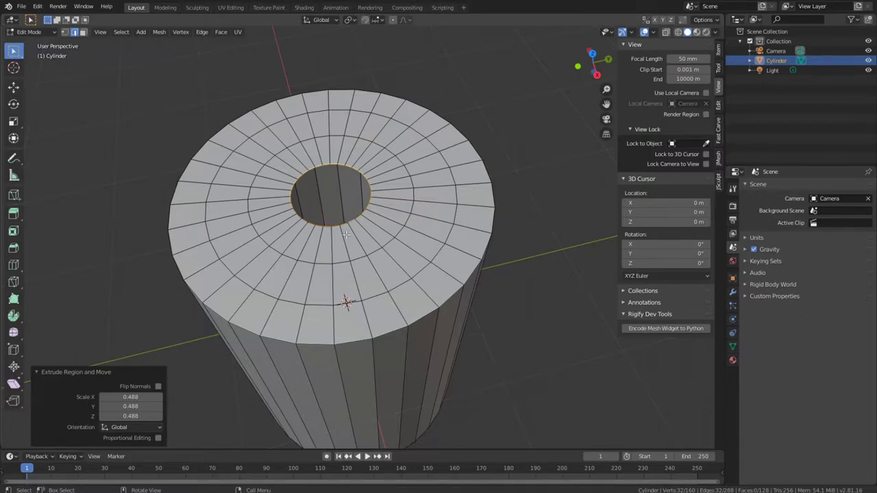
key("m")
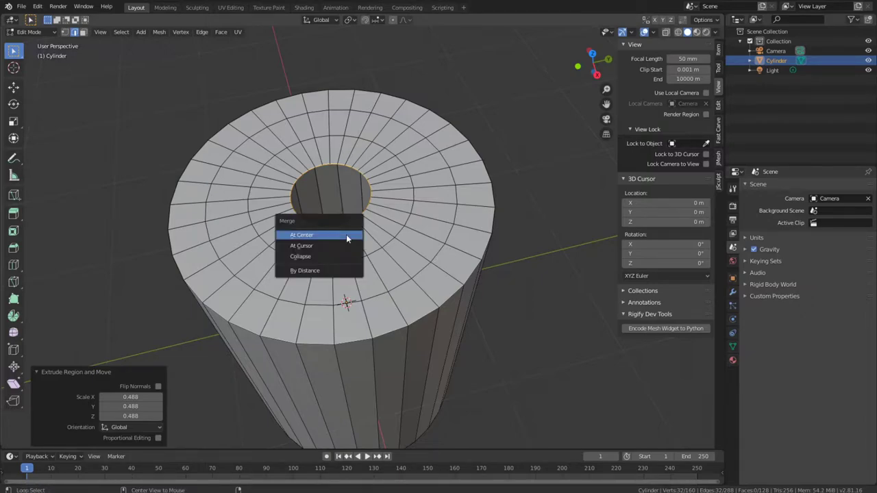
left_click(346, 235)
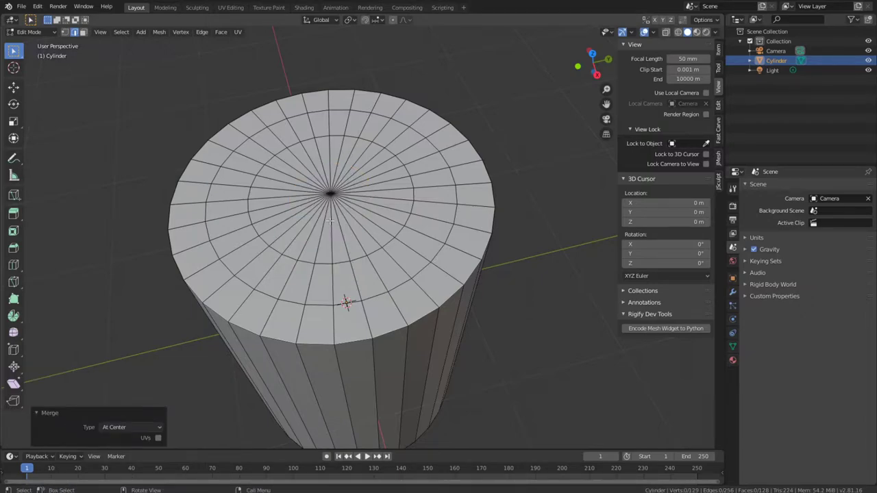
- Extrude the tube's open bottom edge loop inward, scaling the new loop to about 0.756
middle_click_drag(329, 198, 337, 218)
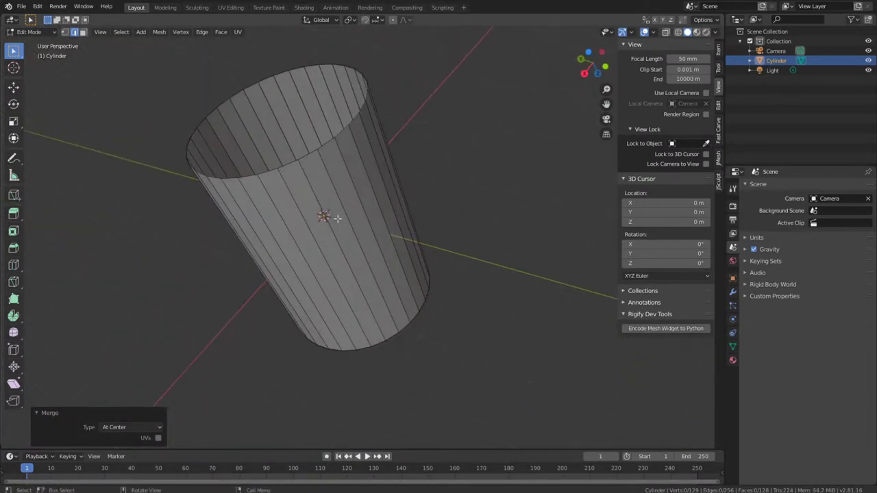
left_click(310, 154, "alt")
middle_click_drag(309, 151, 450, 153)
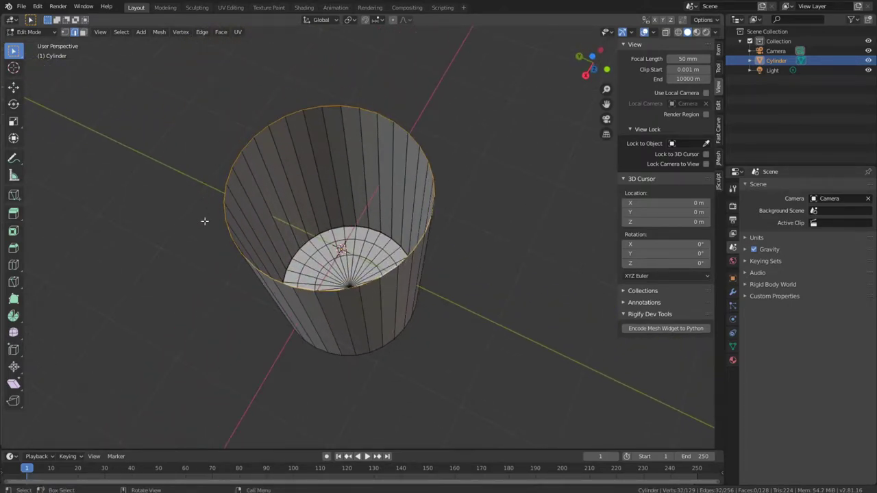
scroll(358, 192, "up", 6)
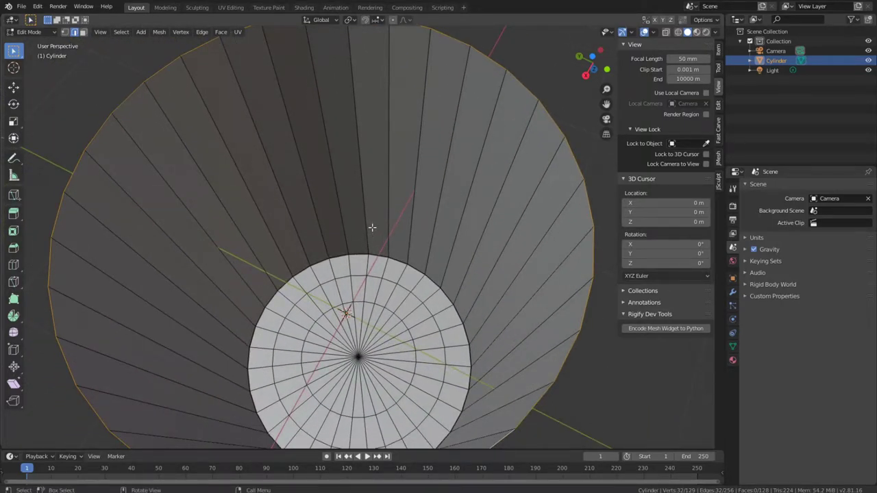
key("e")
key("s")
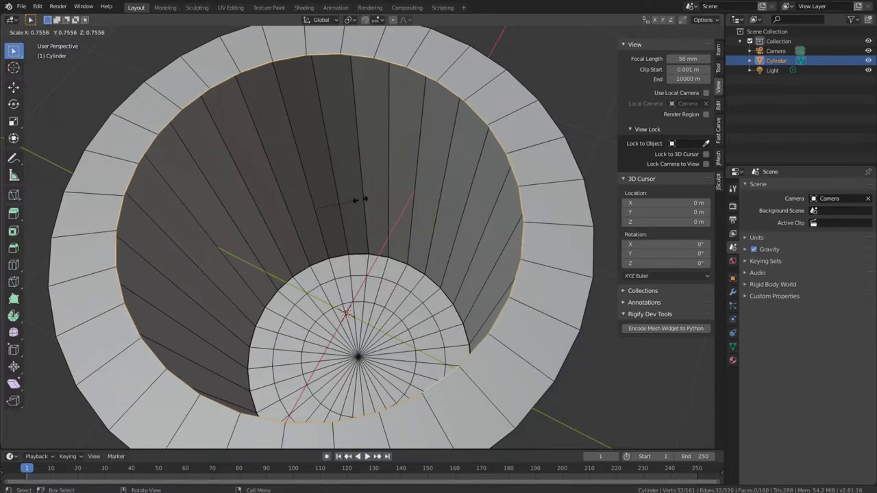
left_click(360, 209)
- Extrude the bottom's inner loop inward twice more at scales of about 0.740 and 0.441, and merge the last loop at center
key("e")
key("s")
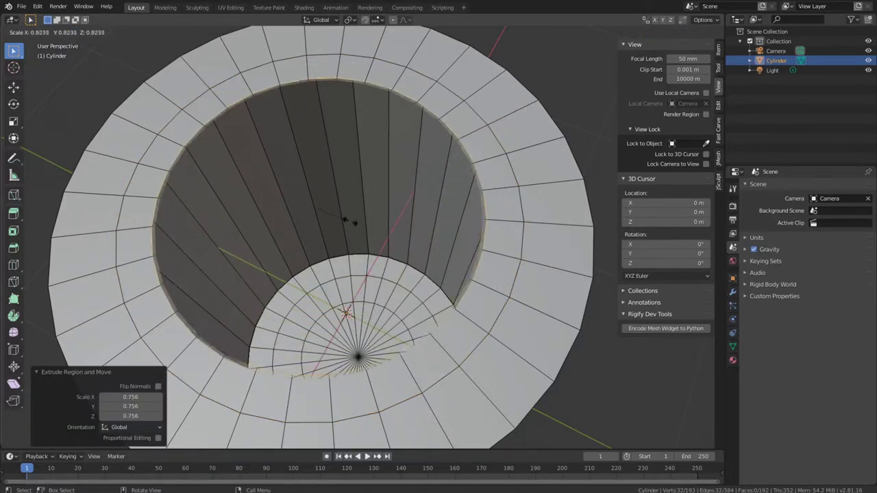
left_click(346, 210)
key("e")
key("s")
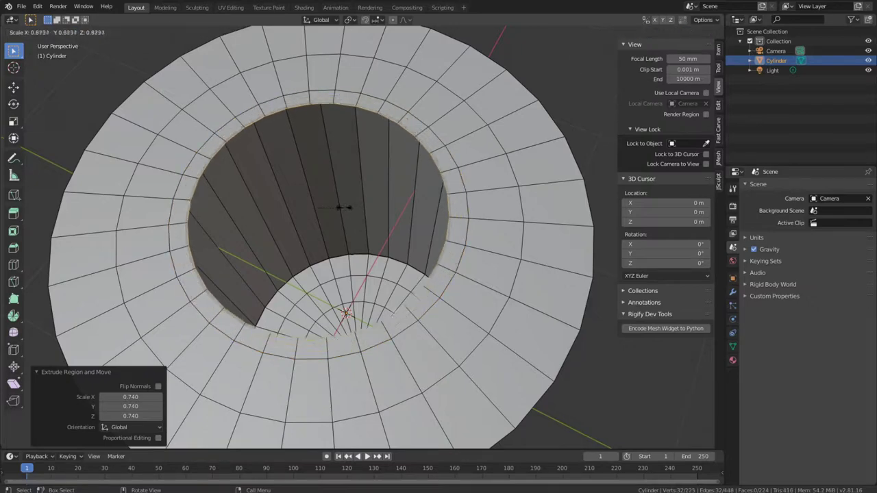
left_click(329, 200)
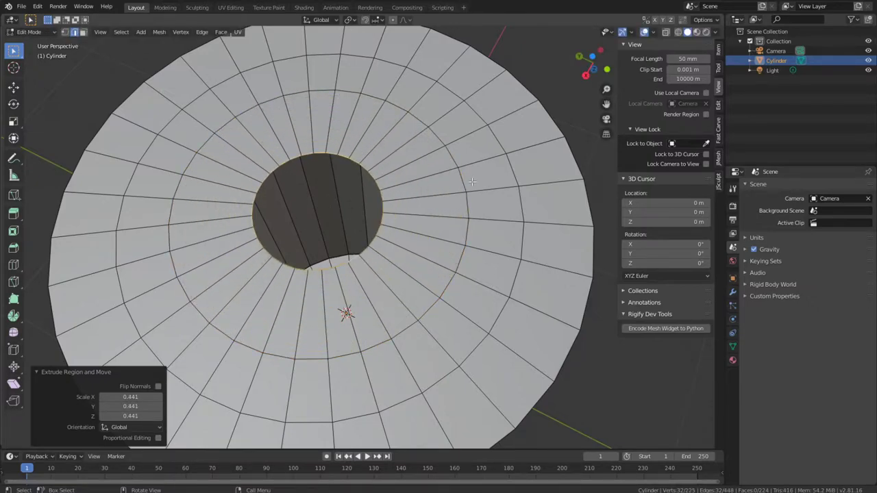
key("alt")
key("alt+m")
left_click(472, 182)
middle_click_drag(500, 198, 490, 218)
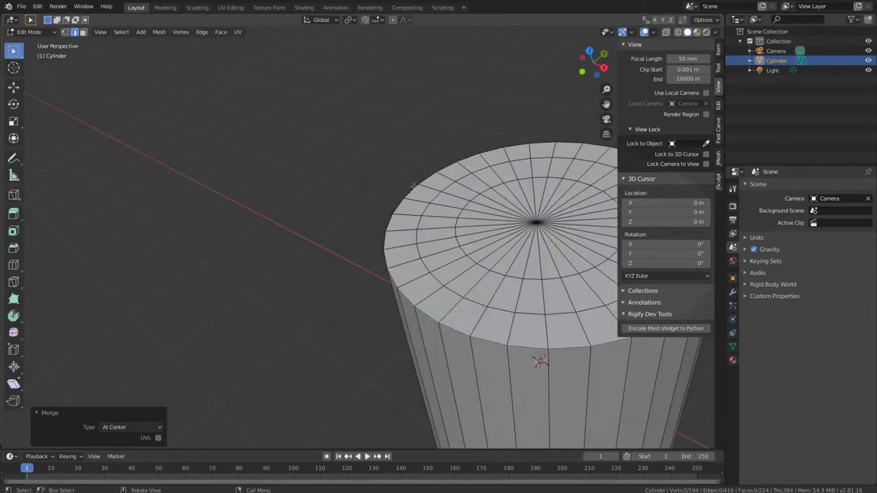
- Return to Object Mode and apply Shade Smooth to the cylinder
middle_click_drag(509, 335, 367, 288)
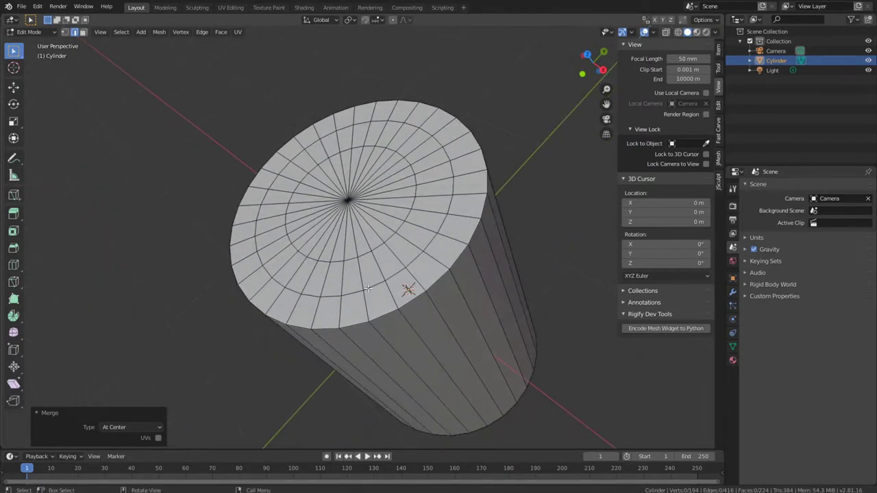
middle_click_drag(369, 249, 337, 247)
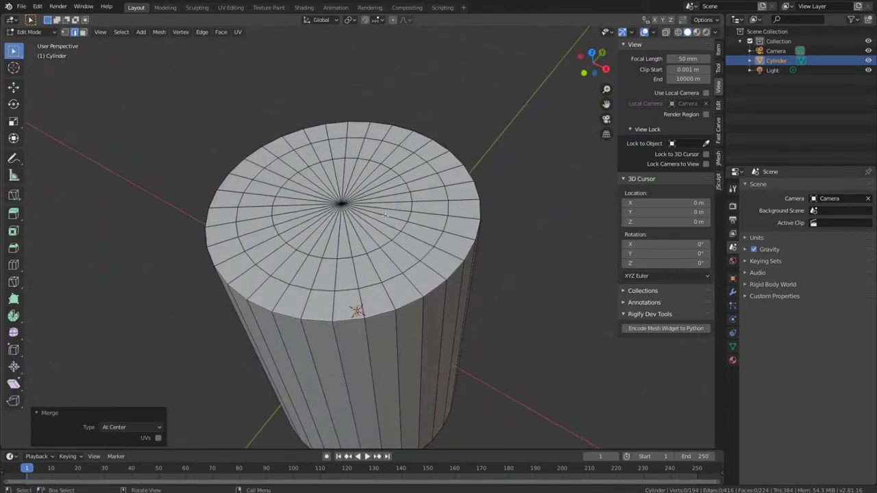
right_click(322, 233)
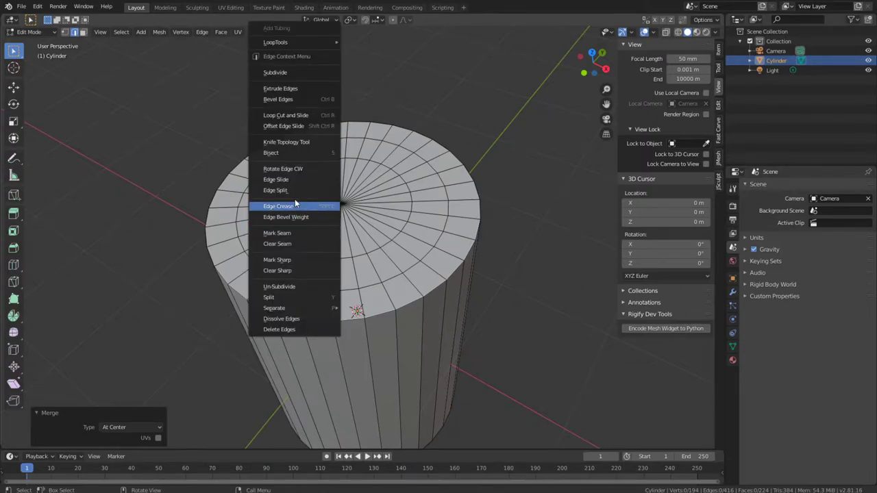
key("Tab")
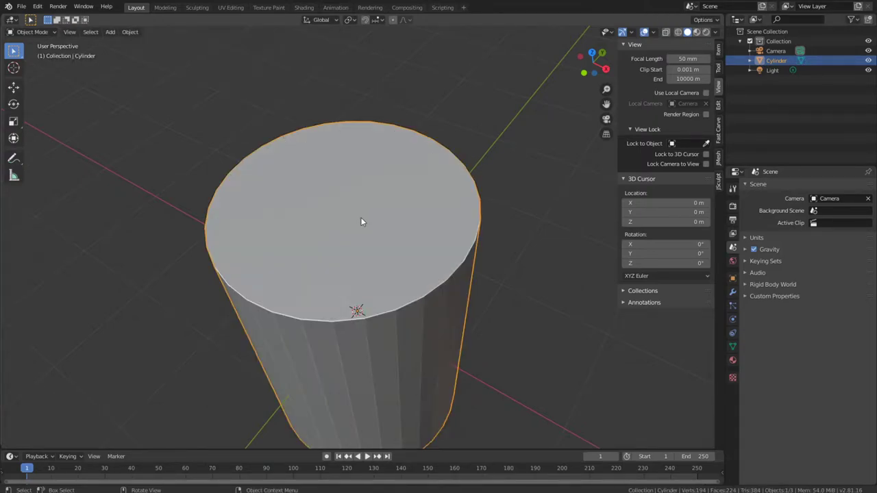
right_click(286, 194)
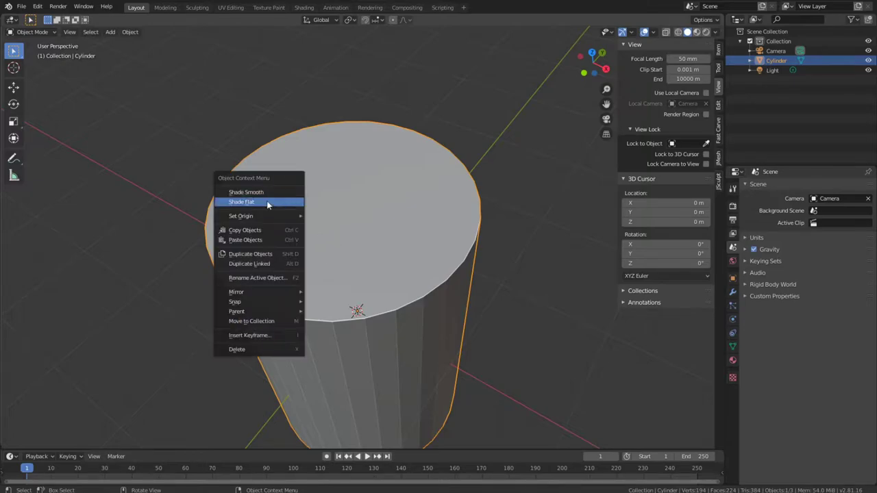
left_click(254, 192)
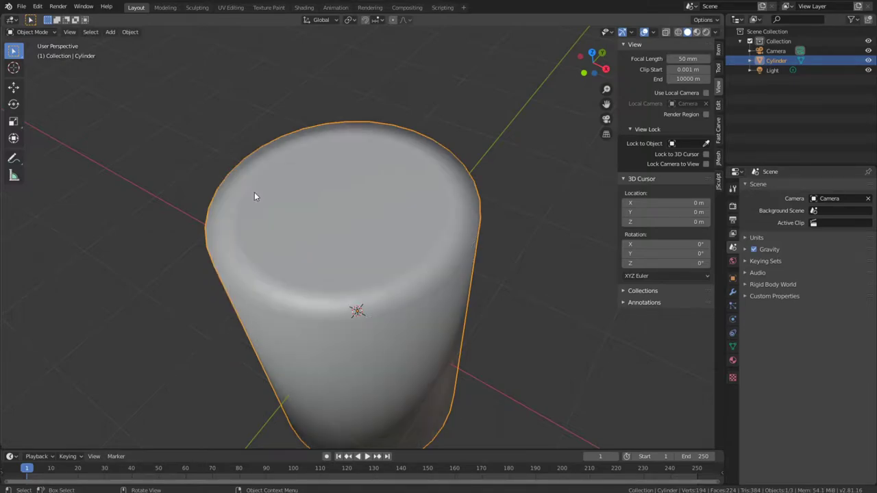
- Add a Subdivision Surface modifier to the cylinder
middle_click_drag(402, 267, 359, 249)
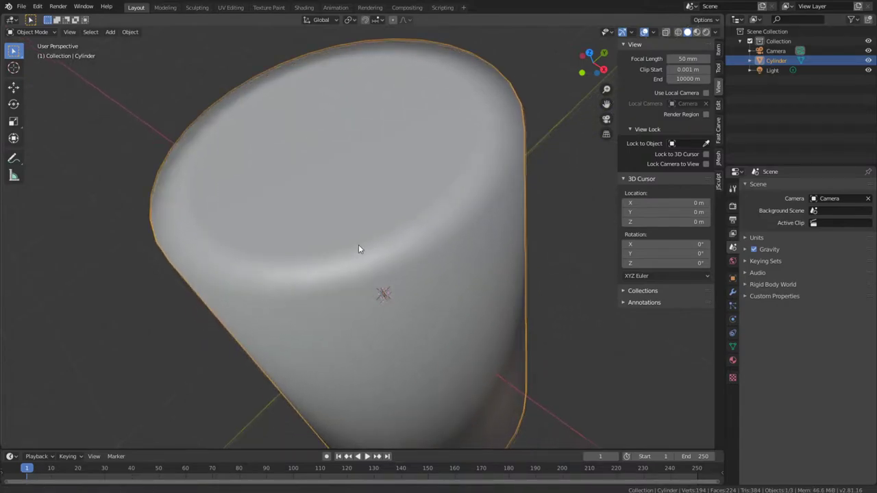
left_click(732, 292)
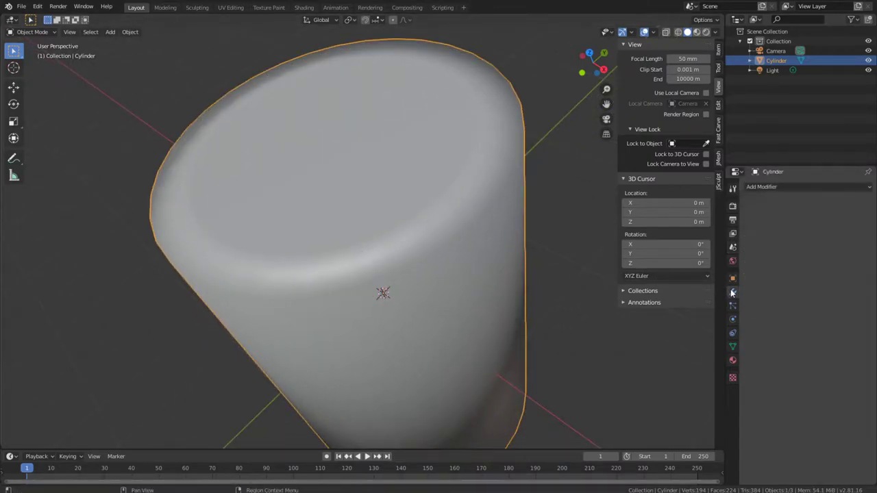
left_click(788, 188)
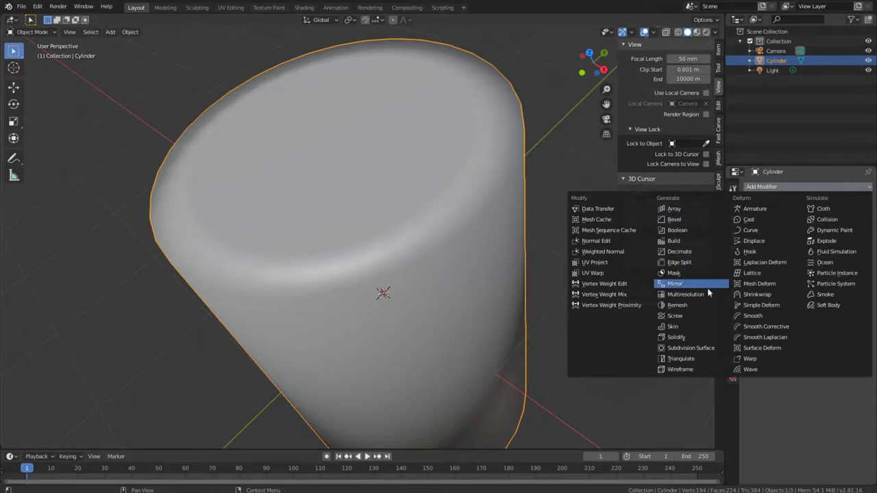
left_click(706, 348)
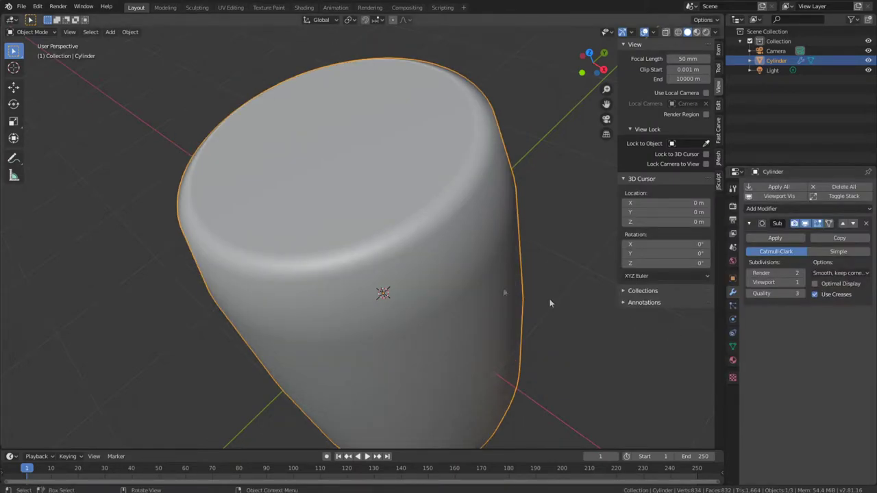
scroll(521, 281, "down", 4)
middle_click_drag(461, 254, 398, 308)
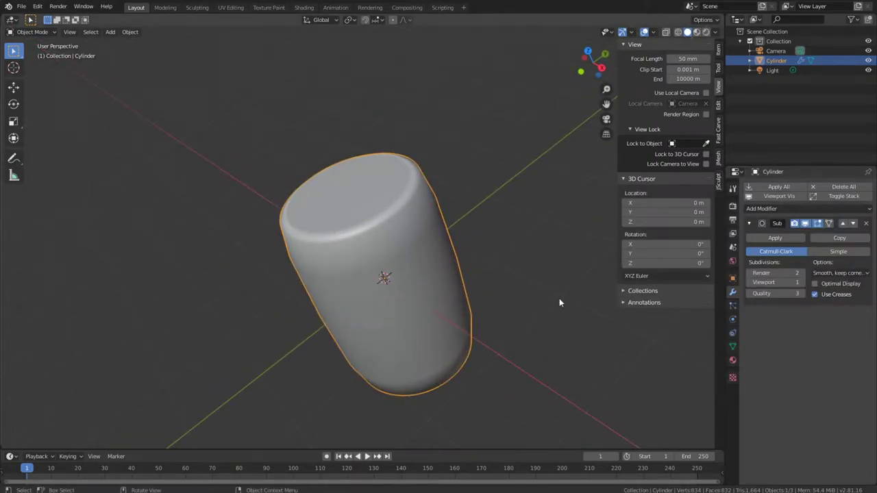
- In Edit Mode, add a loop cut to the top cap's outer ring and slide it toward the rim by a factor of about 0.788
key("Tab")
middle_click_drag(340, 280, 347, 257)
middle_click_drag(244, 281, 297, 189)
scroll(378, 220, "up", 2)
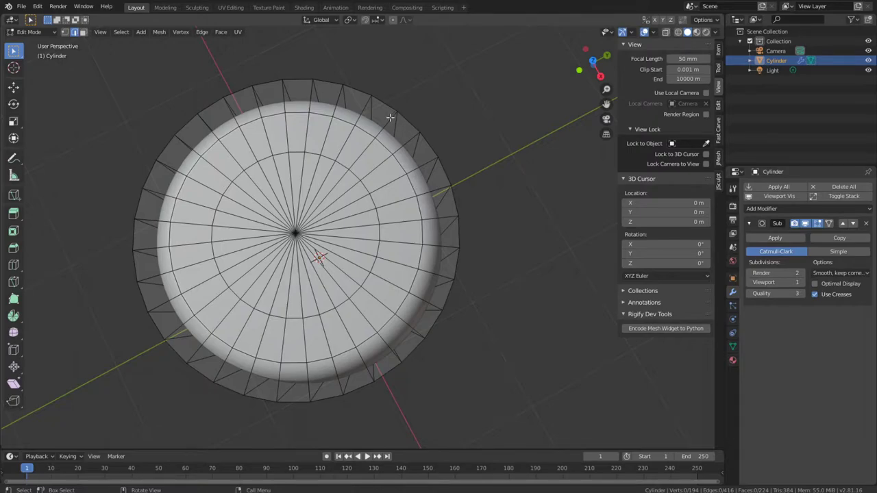
key("ctrl")
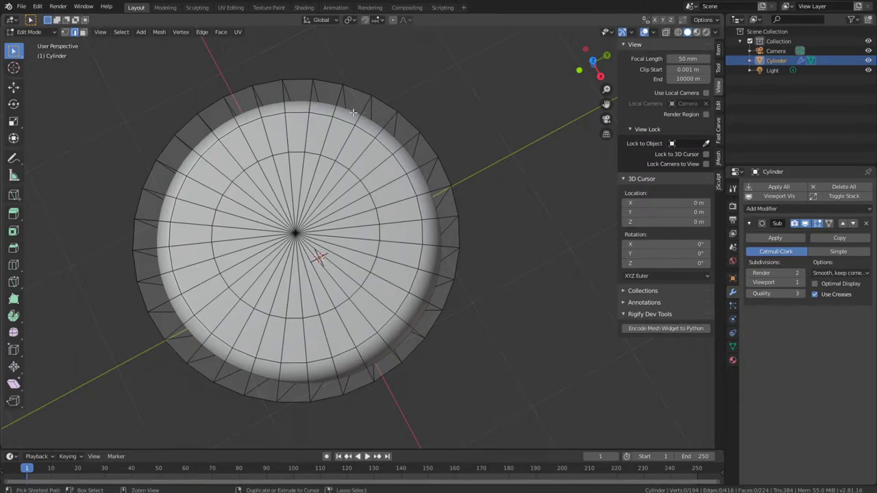
key("ctrl+r")
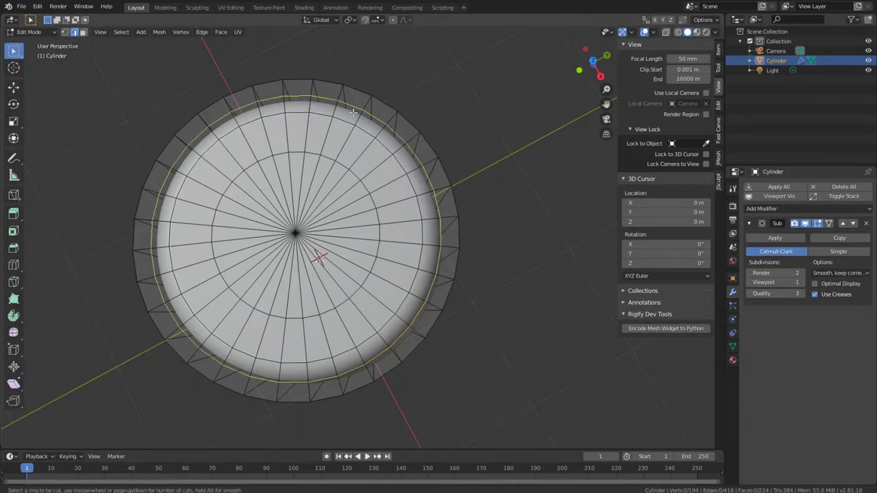
mouse_move(352, 108)
left_mouse_down()
mouse_move(380, 85)
mouse_move(358, 109)
mouse_move(360, 101)
left_mouse_up()
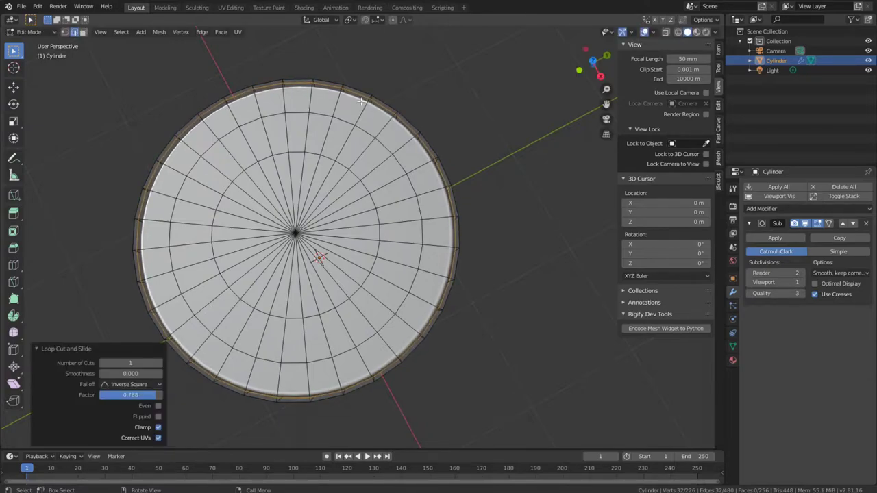
- Add a loop cut to the bottom cap's outer ring and slide it toward the rim by a factor of about 0.890
middle_click_drag(451, 139, 446, 192)
scroll(464, 192, "up", 5)
scroll(464, 191, "down", 4)
scroll(351, 197, "down", 3)
scroll(350, 197, "up", 3)
middle_click_drag(350, 197, 343, 177)
scroll(349, 182, "down", 3)
scroll(335, 187, "up", 3)
scroll(302, 173, "up", 2)
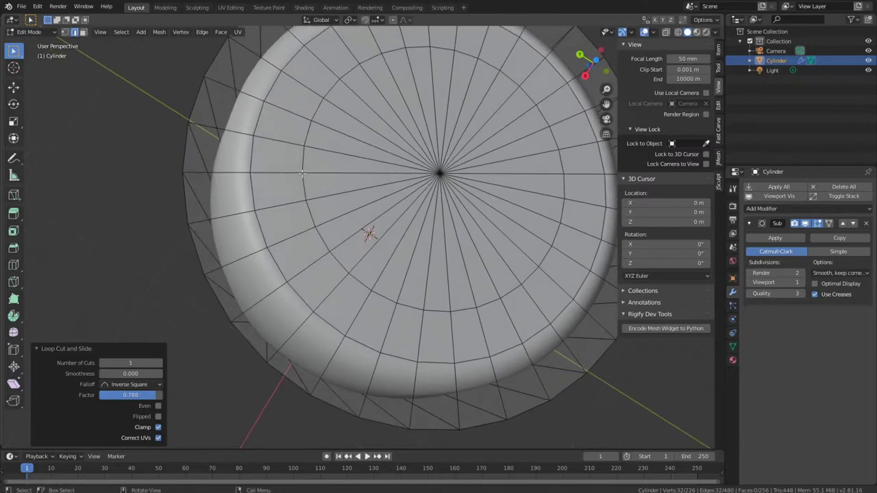
key("ctrl")
key("ctrl+r")
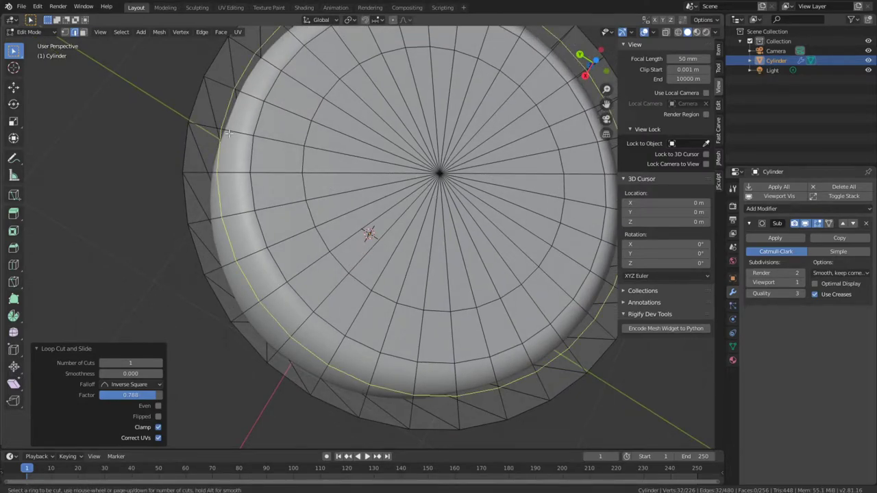
left_click(228, 132)
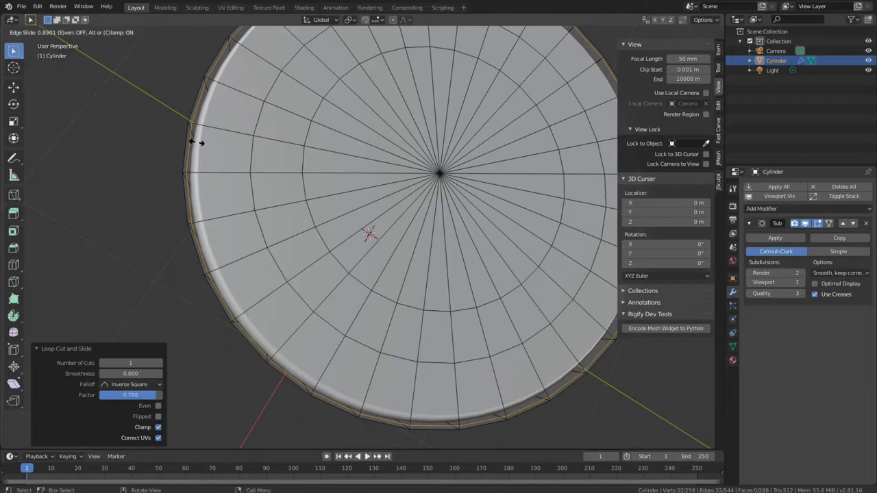
left_click(197, 143)
- In right orthographic view, add five evenly spaced loop cuts around the cylinder's side, leaving them unslid
middle_click_drag(197, 142, 308, 174)
middle_click_drag(333, 88, 354, 162)
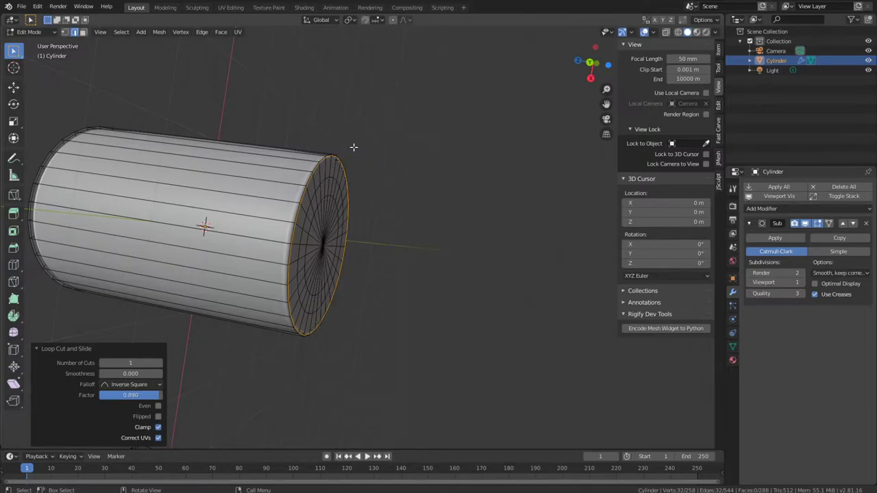
key("KP_3")
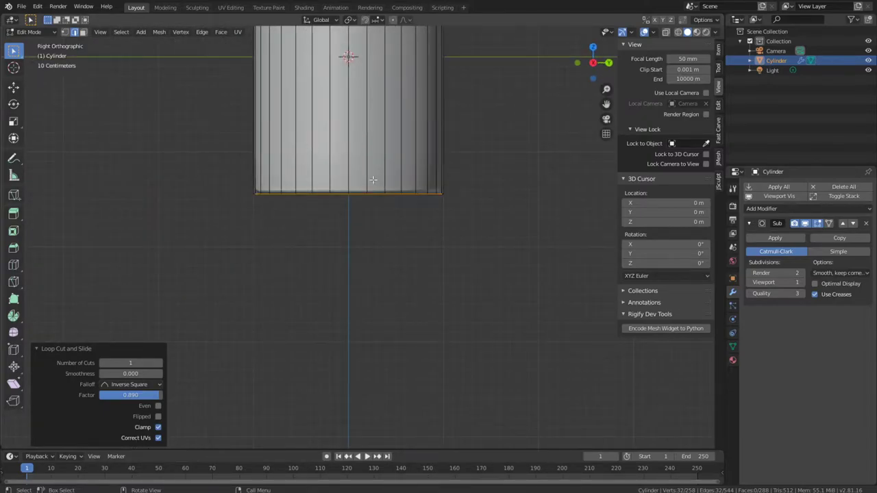
middle_click_drag(375, 124, 406, 284, "shift")
scroll(391, 325, "up", 1)
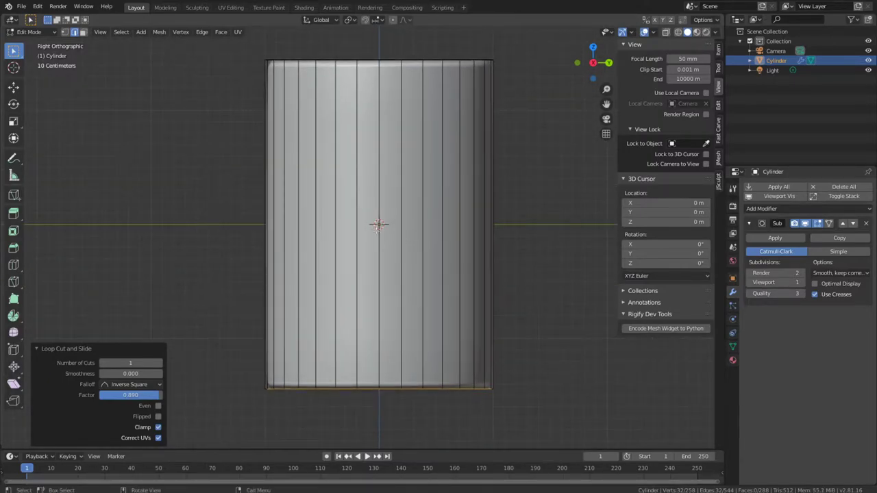
key("ctrl+r")
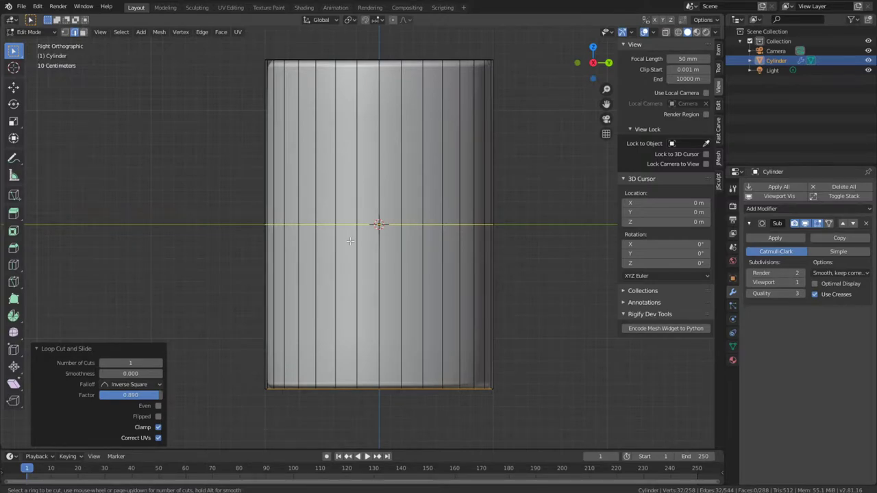
scroll(350, 241, "up", 1)
scroll(350, 241, "up", 1)
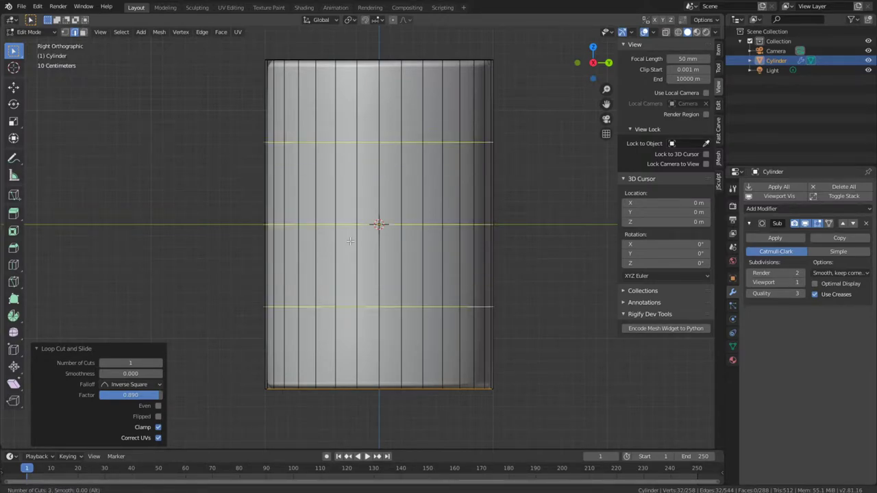
scroll(350, 241, "up", 1)
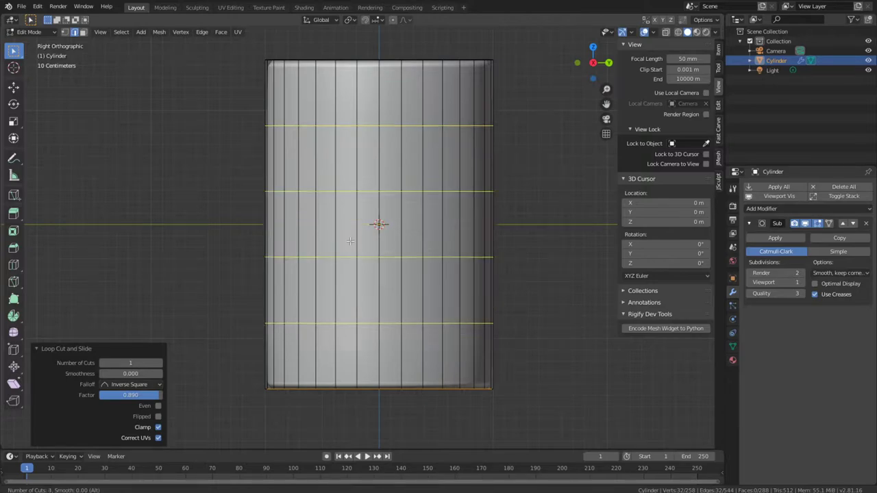
scroll(350, 241, "up", 1)
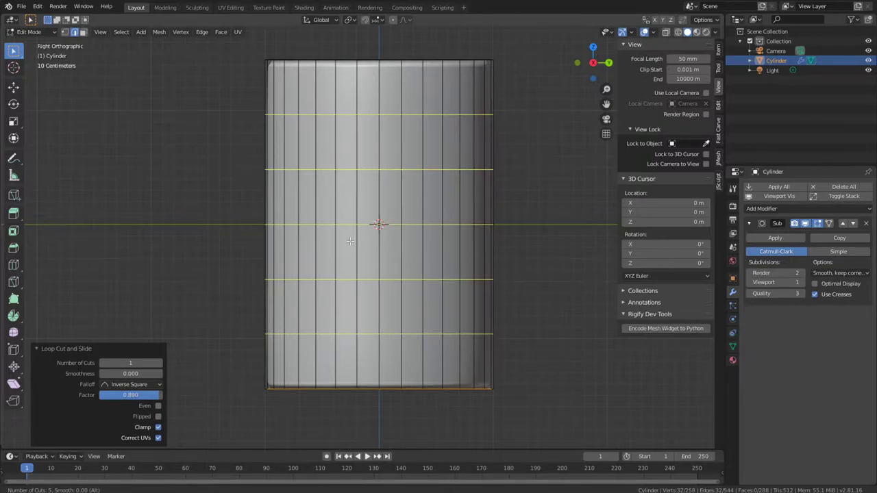
left_click(351, 241)
right_click(350, 241)
- Add a loop cut around the side's uppermost section and slide it toward the top rim by a factor of about -0.756
middle_click_drag(350, 241, 411, 280)
scroll(366, 215, "up", 4)
middle_click_drag(367, 214, 286, 189)
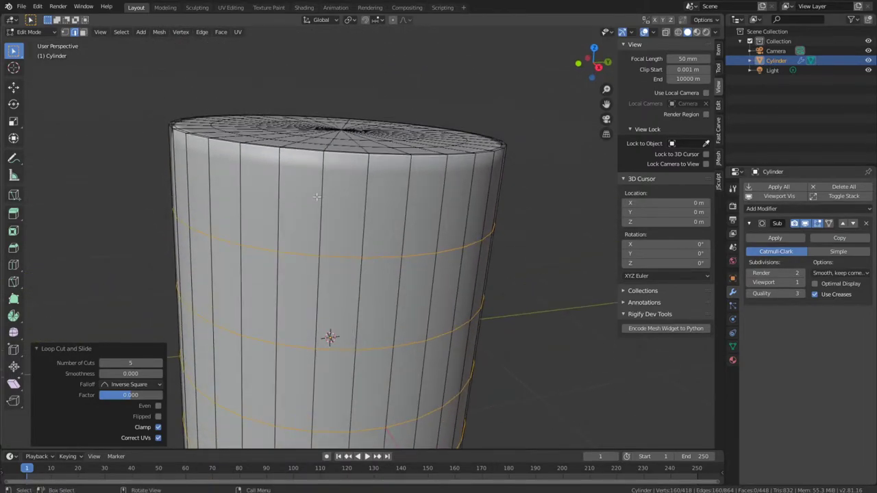
key("ctrl")
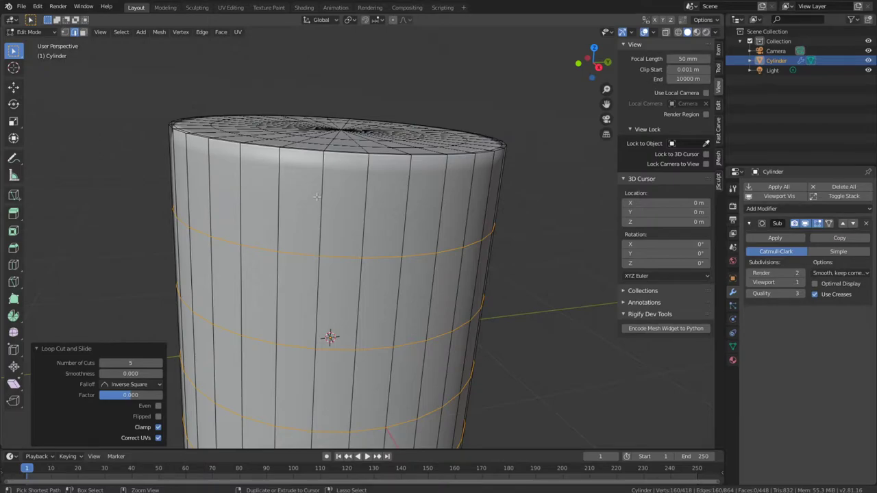
key("ctrl+r")
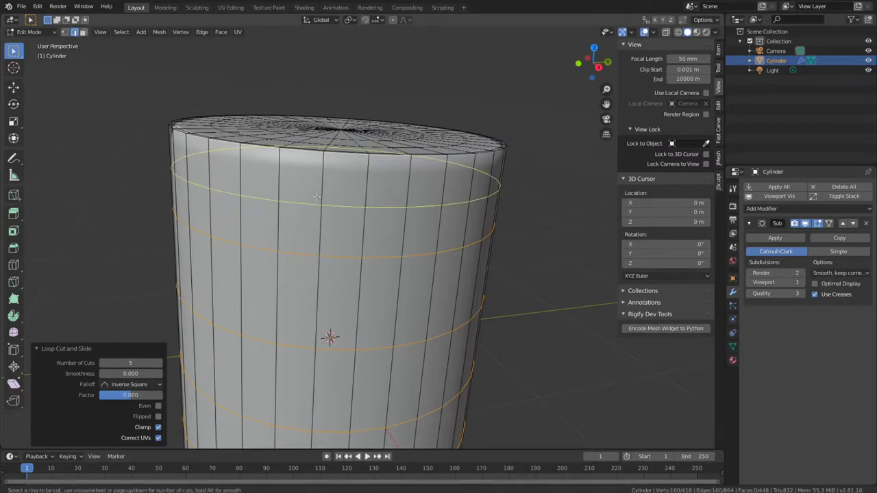
left_click(316, 197)
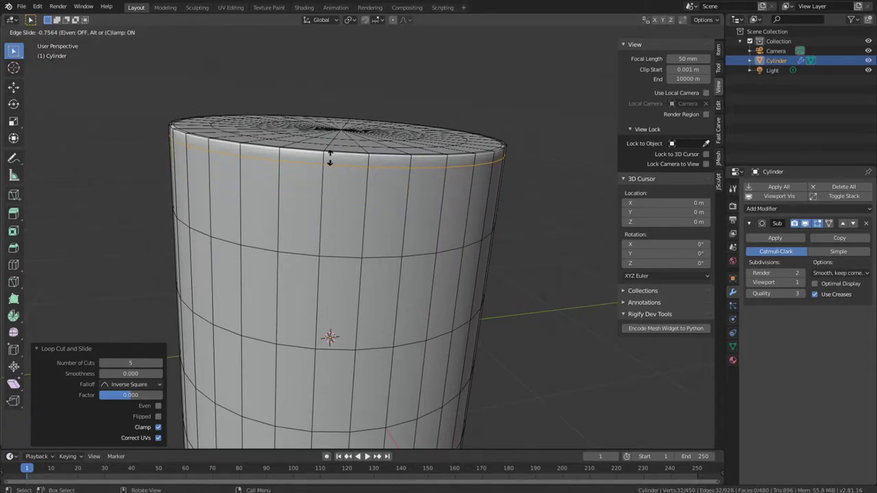
left_click(330, 158)
- Add a loop cut around the side's lowest section and slide it toward the bottom rim by a factor of about 0.766
middle_click_drag(330, 158, 458, 402)
scroll(370, 169, "up", 2)
scroll(379, 120, "down", 5)
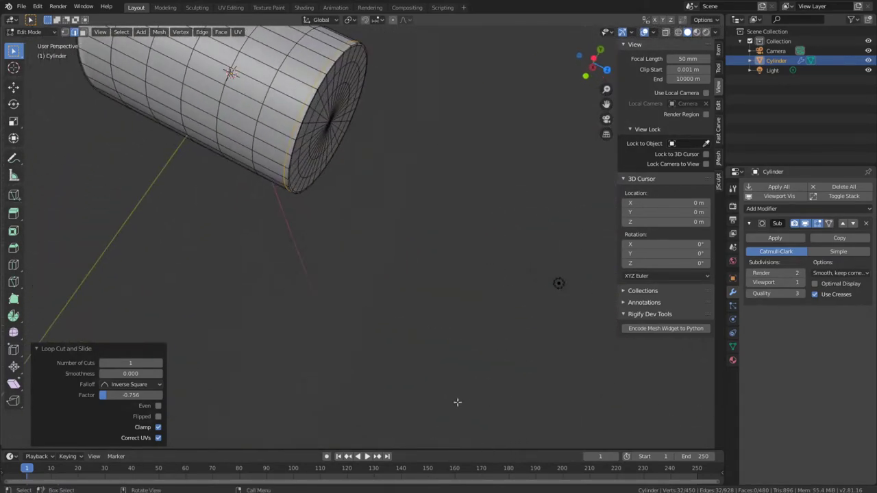
middle_click_drag(398, 112, 454, 269)
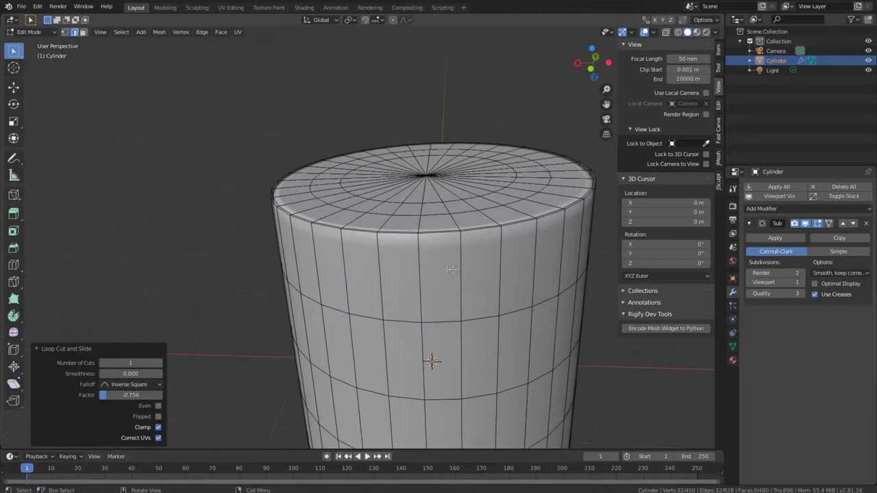
key("ctrl+r")
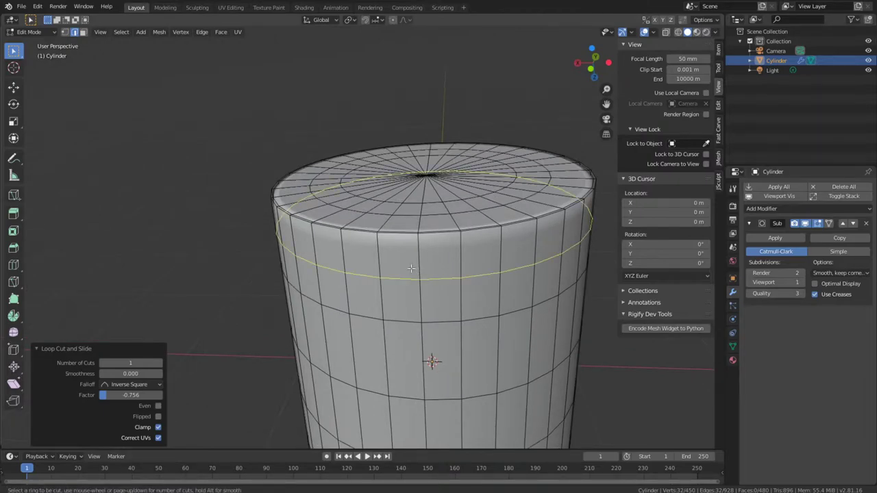
left_click(411, 269)
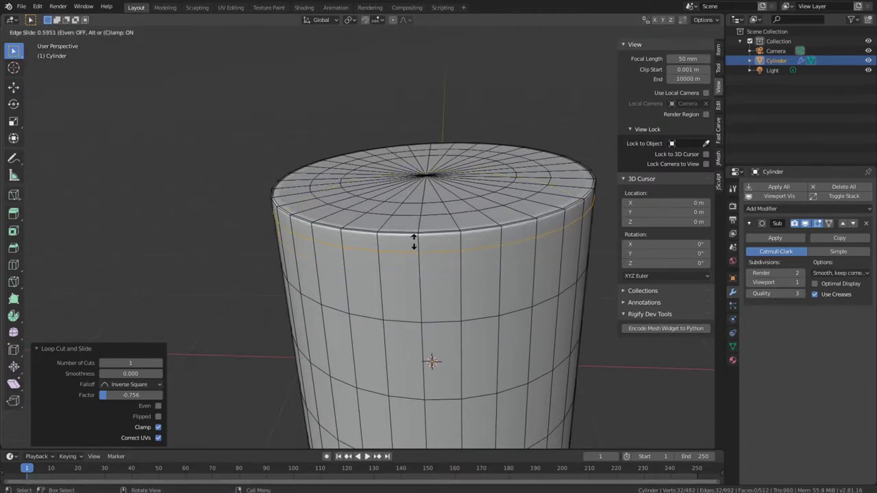
left_click(417, 234)
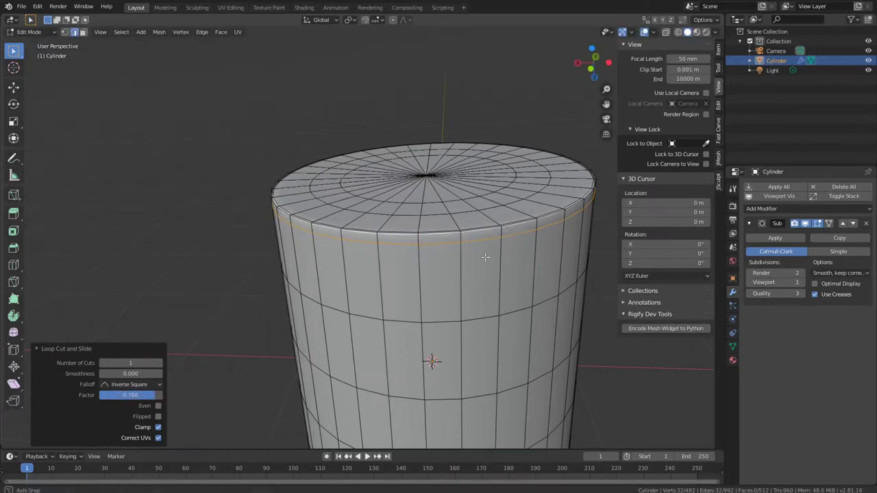
- Bevel the five evenly spaced edge loops around the side into thin strips, with a width of about 0.0187 m and one segment
middle_click_drag(416, 235, 413, 261)
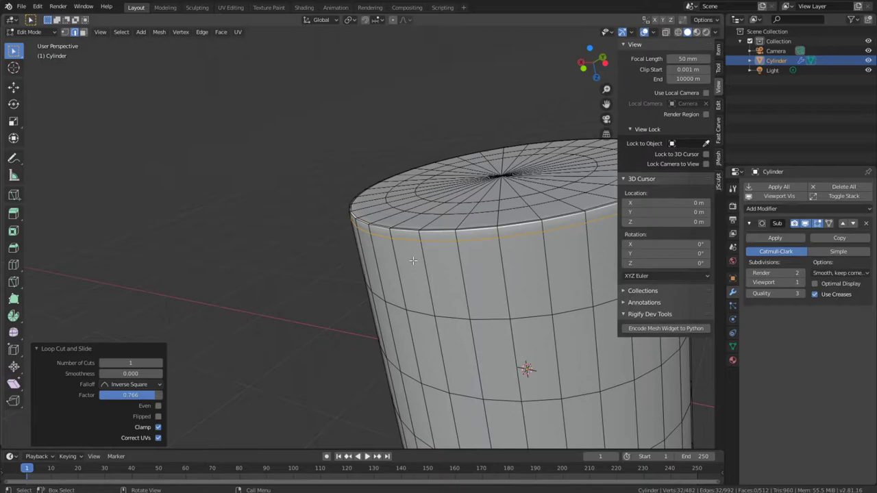
middle_click_drag(413, 261, 330, 142)
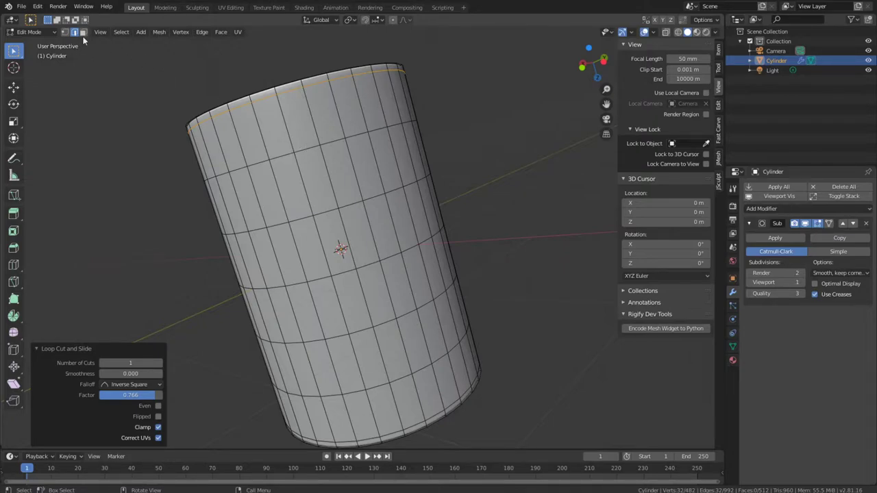
left_click(312, 146, "alt")
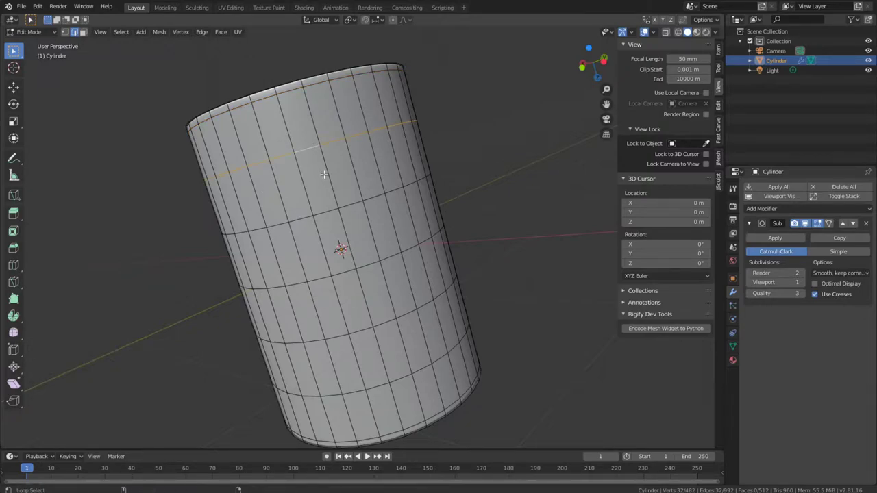
left_click(330, 210, "alt+shift")
left_click(344, 273, "alt+shift")
left_click(367, 331, "alt+shift")
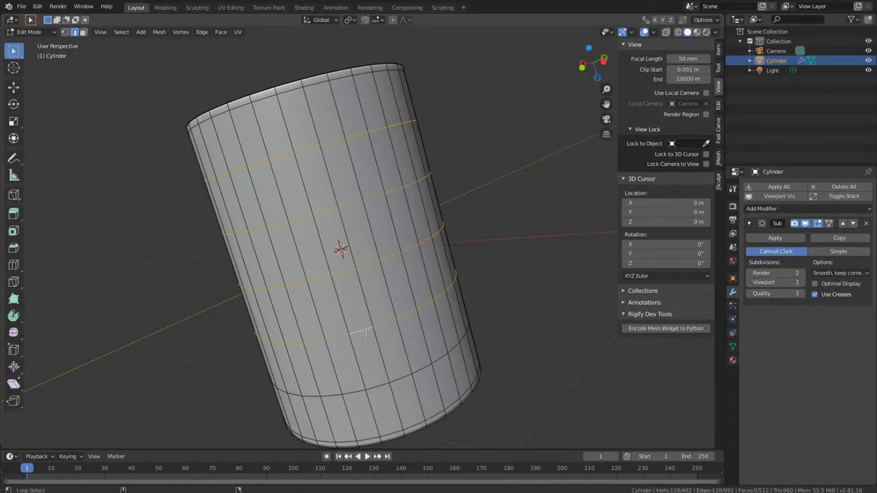
left_click(378, 387, "alt+shift")
middle_click_drag(386, 255, 356, 227)
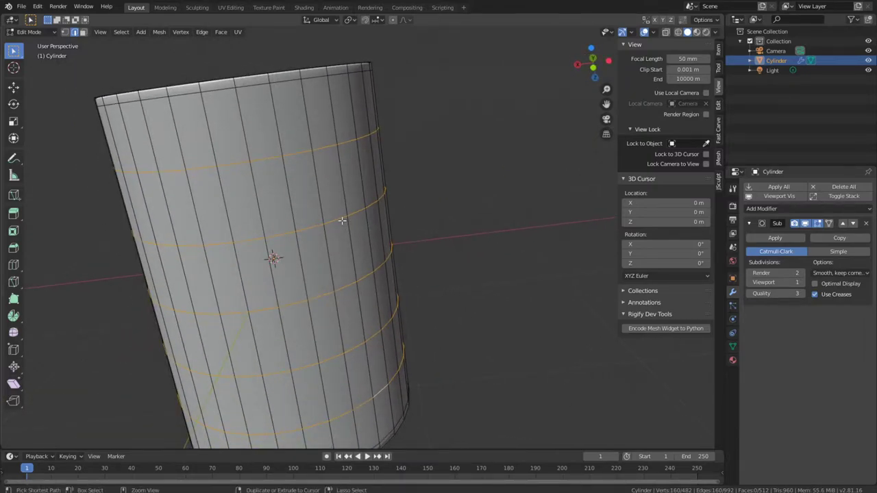
key("ctrl+b")
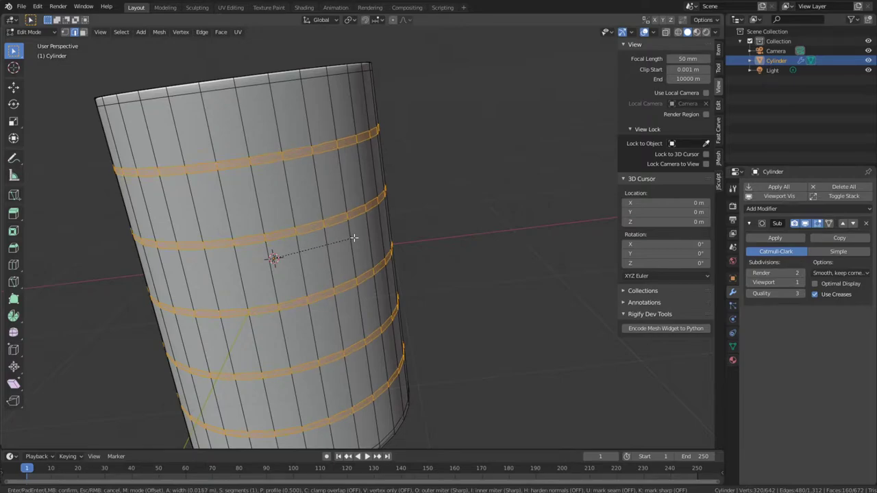
left_click(353, 238)
- Extrude the five beveled strips and scale them outward to about 1.018 to form raised bands
middle_click_drag(326, 207, 352, 258)
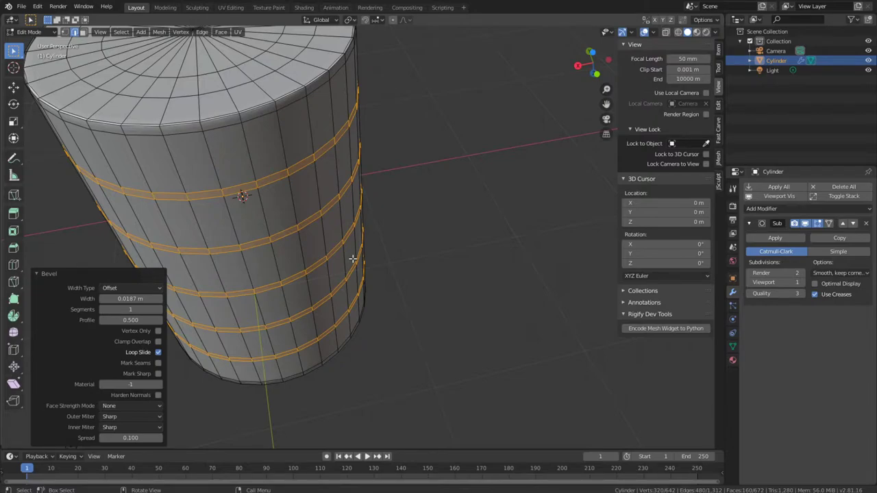
key("e")
key("s")
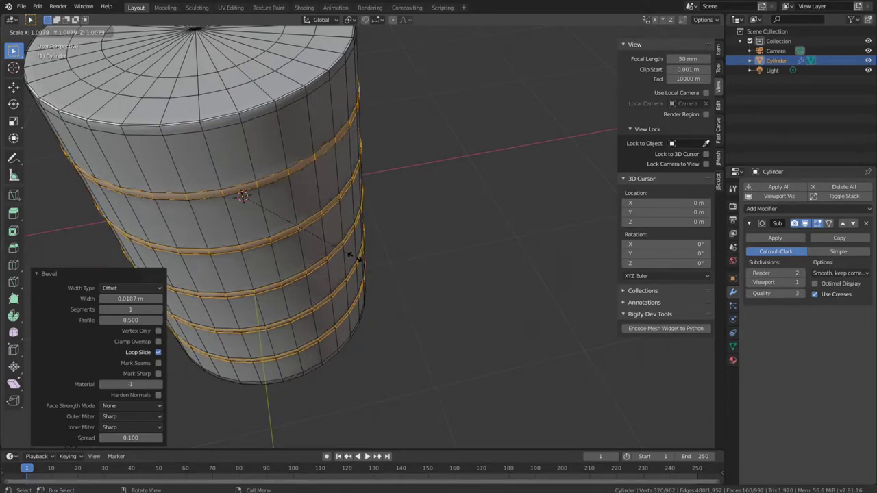
left_click(355, 255)
- In a right perspective view, add a loop cut above the uppermost band and slide it toward the band by a factor of about 0.838
middle_click_drag(356, 254, 341, 167)
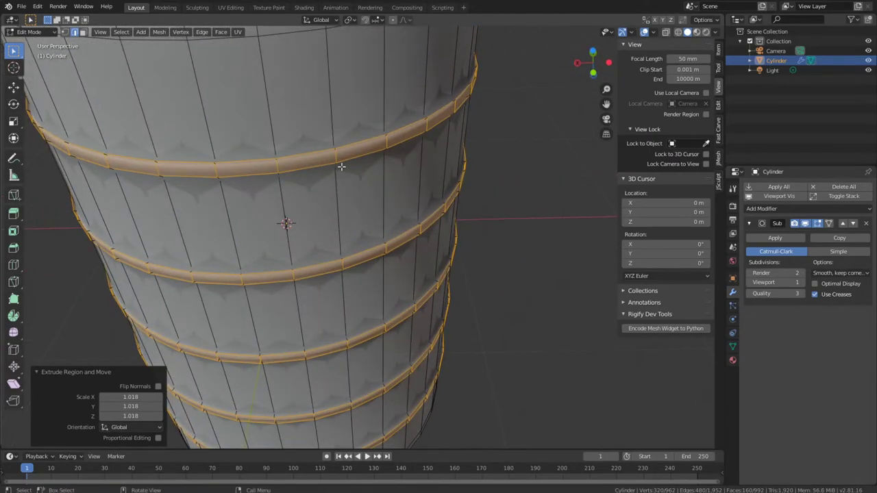
key("KP_3")
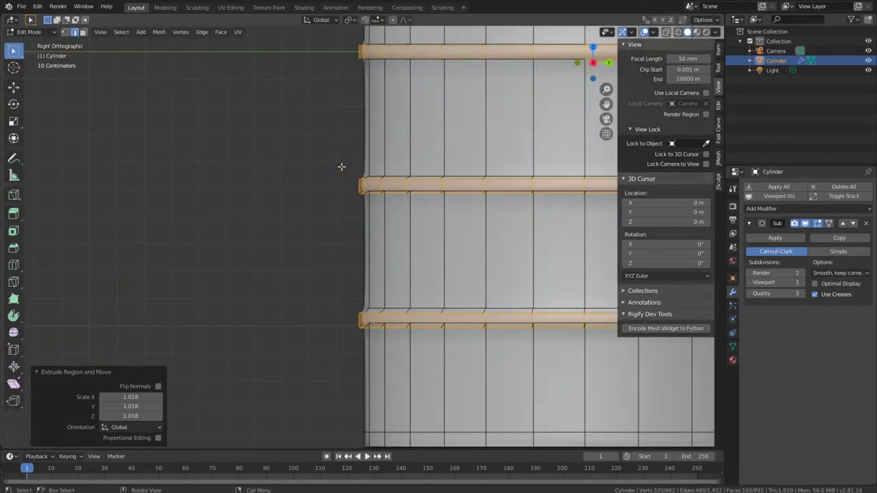
scroll(341, 167, "down", 4)
middle_click_drag(341, 166, 496, 222, "shift")
scroll(311, 197, "up", 5)
scroll(496, 222, "up", 3)
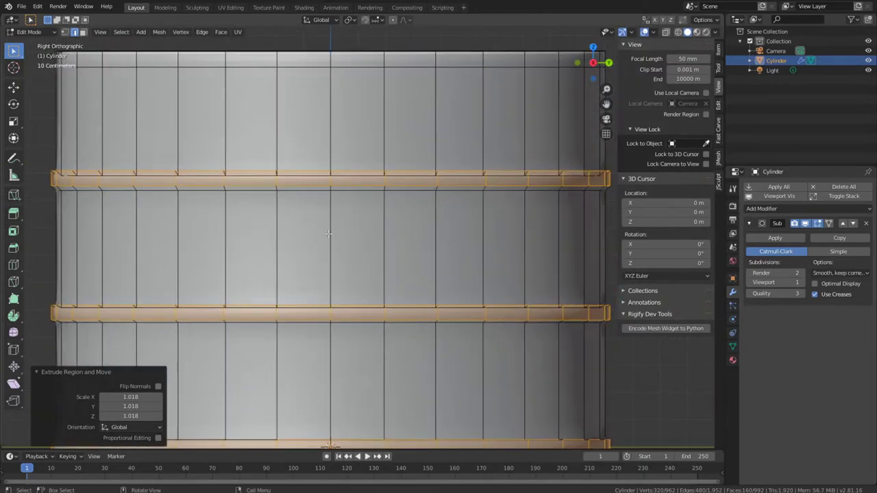
key("KP_5")
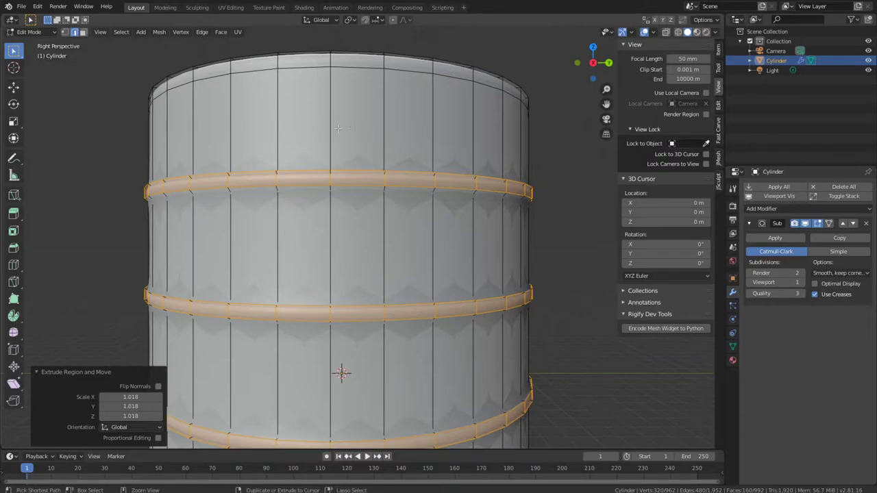
key("ctrl+r")
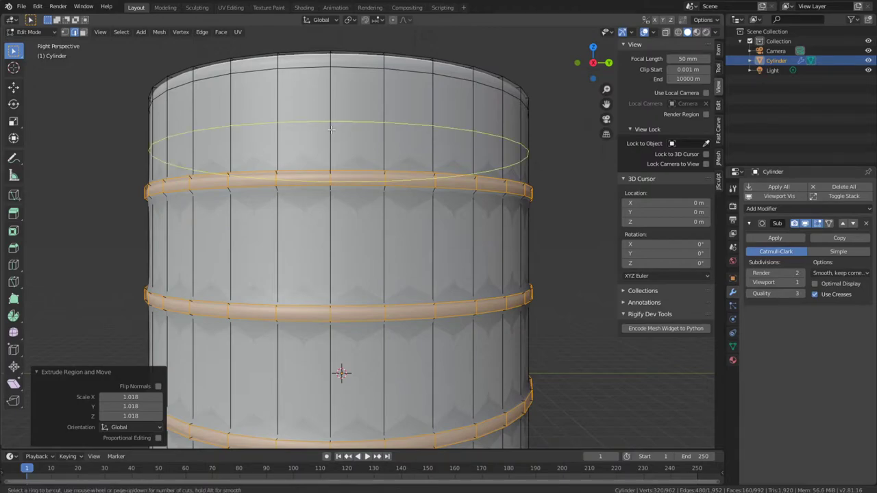
left_click(330, 129)
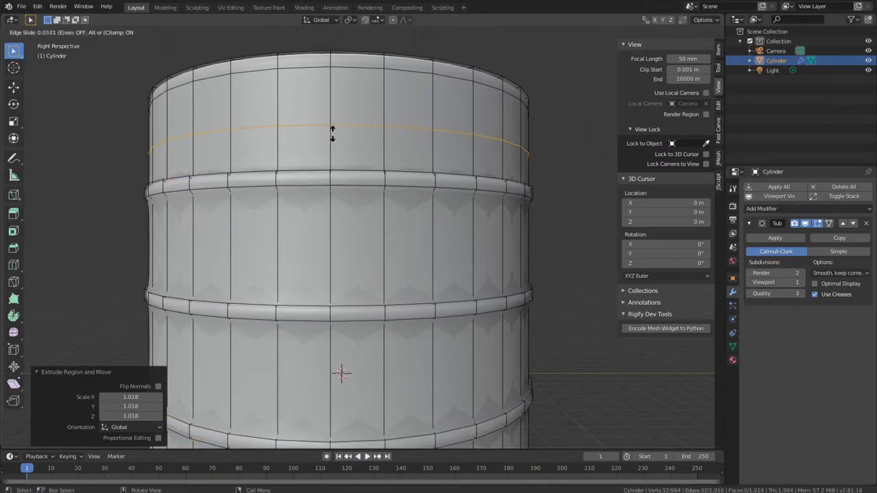
left_click(342, 174)
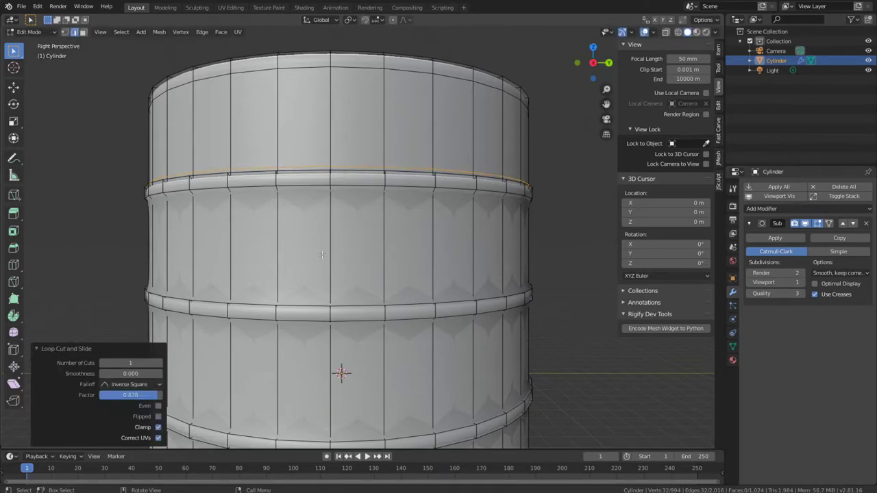
key("ctrl")
key("ctrl+r")
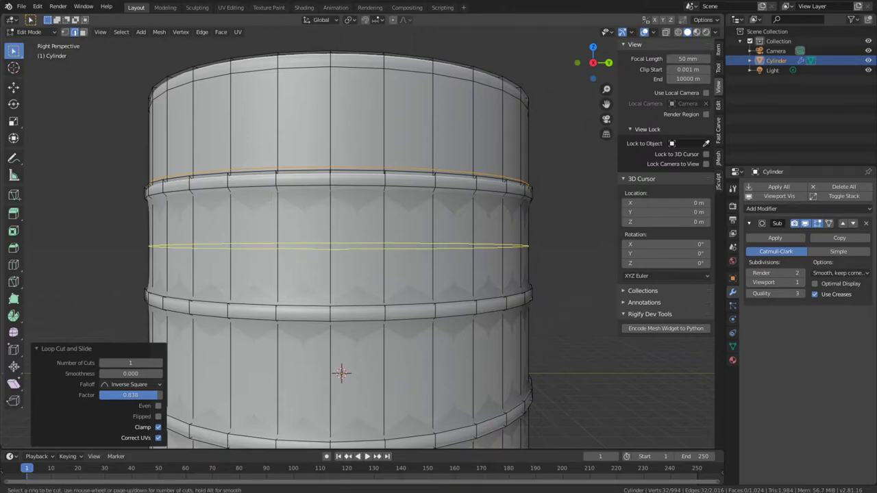
left_click(322, 217)
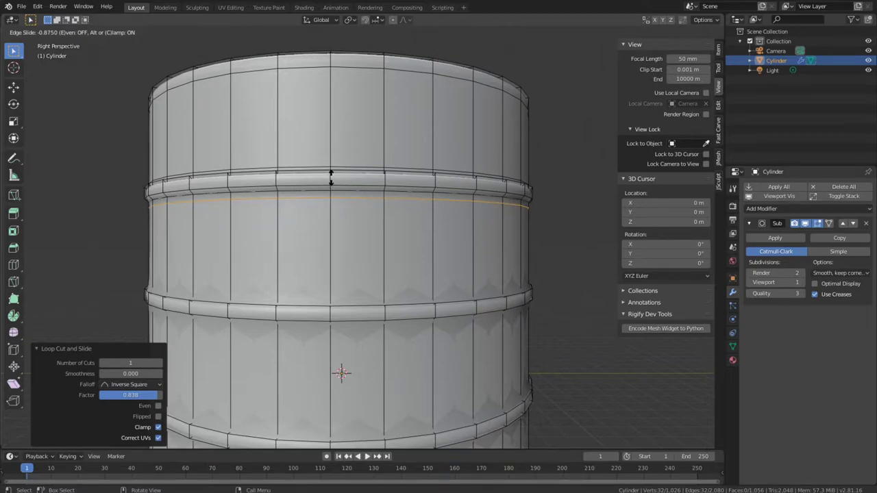
left_click(333, 192)
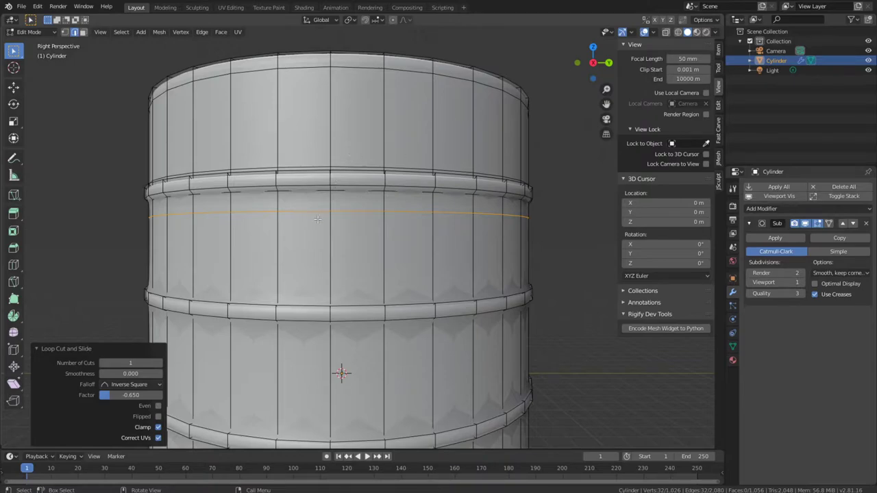
key("ctrl+z")
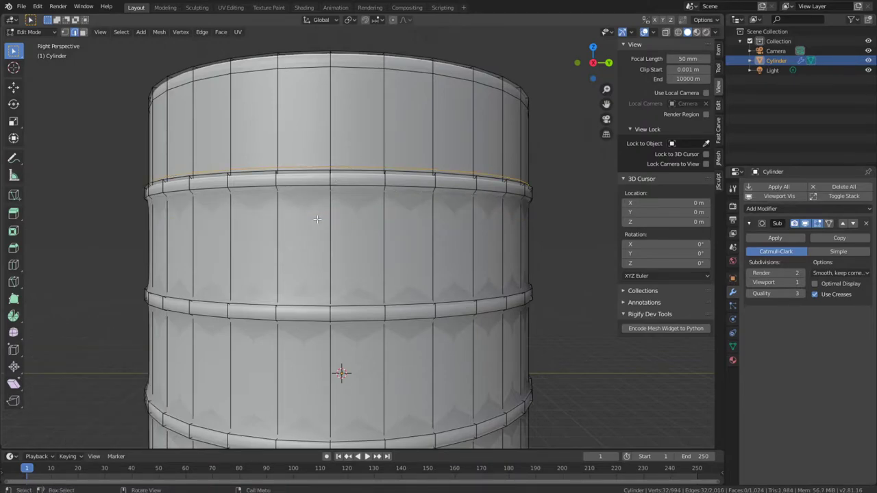
- Add two support loops between the upper two bands, slid about -0.892 toward the first band and about 0.807 toward the second
key("ctrl+r")
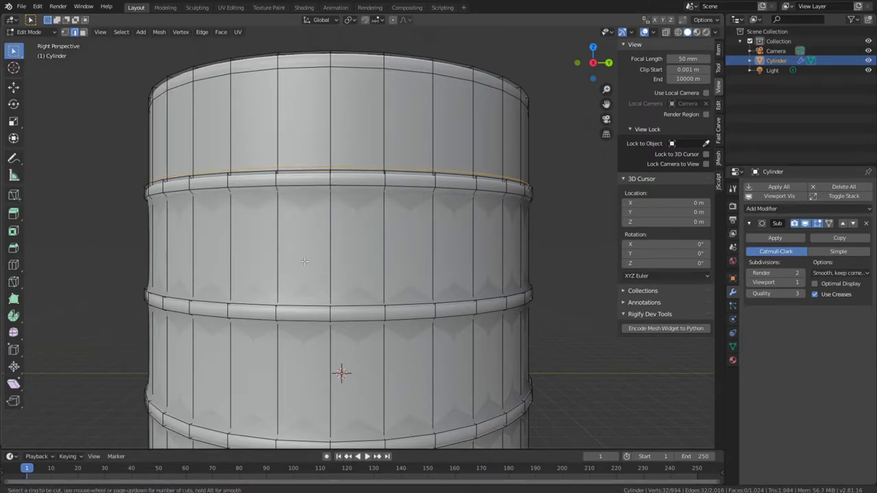
left_click(343, 248)
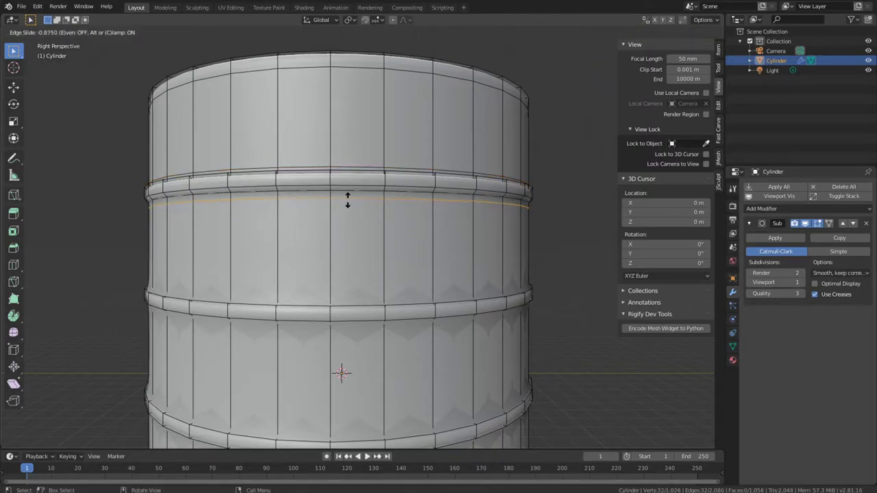
left_click(348, 198)
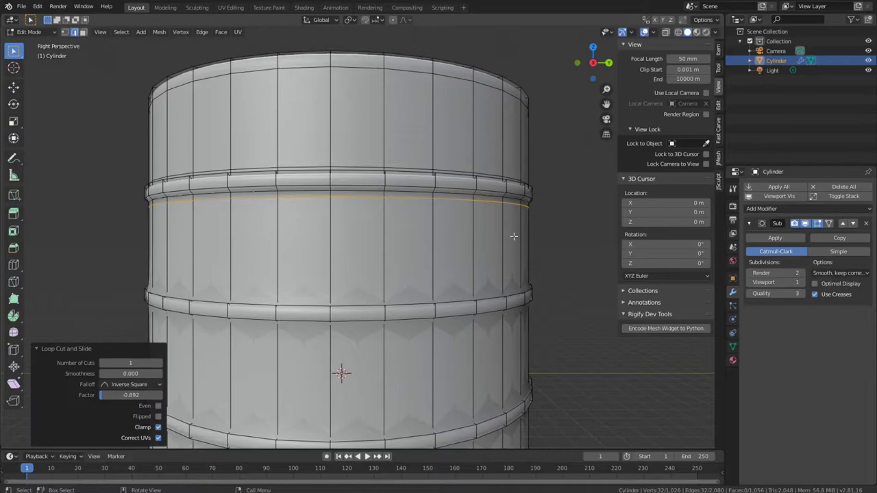
key("ctrl+r")
left_click(345, 252)
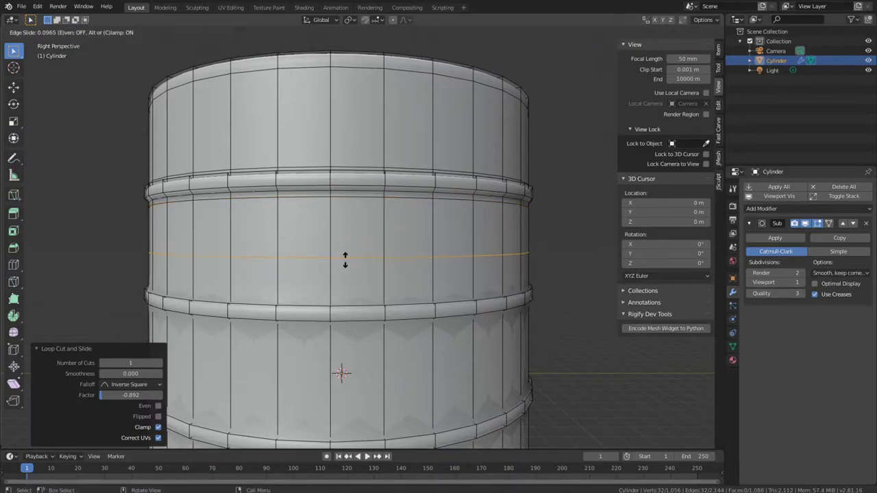
left_click(349, 296)
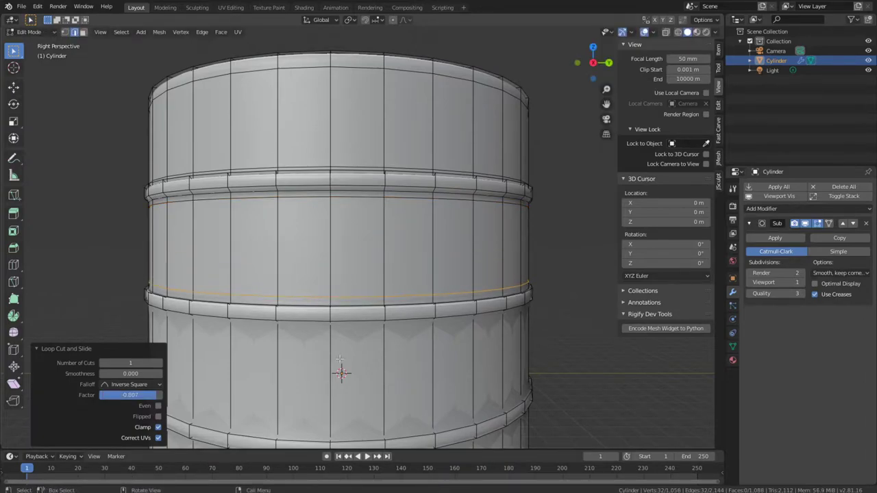
- Add a loop cut below the second band from the top and slide it up toward that band by a factor of about -0.908
key("ctrl+r")
left_click(336, 372)
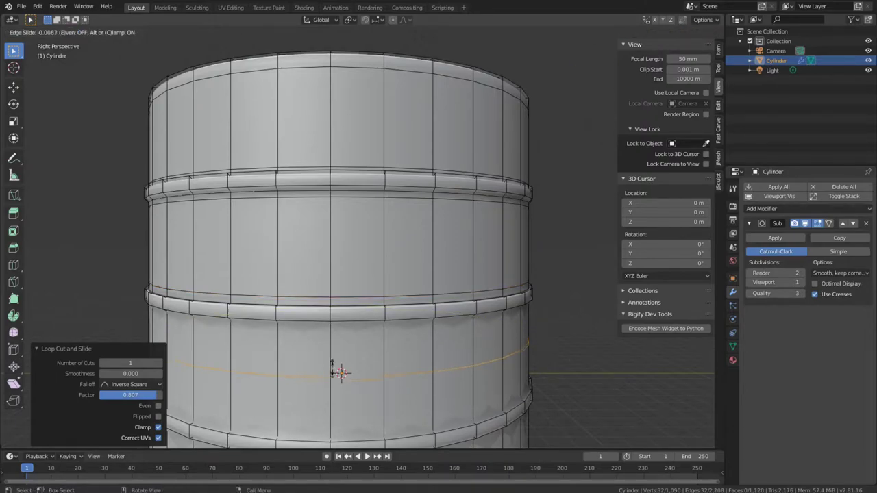
left_click(339, 321)
- Add support loops above and below the middle band, slid about 0.887 and -0.842 toward it
middle_click_drag(365, 343, 345, 167, "shift")
key("ctrl+r")
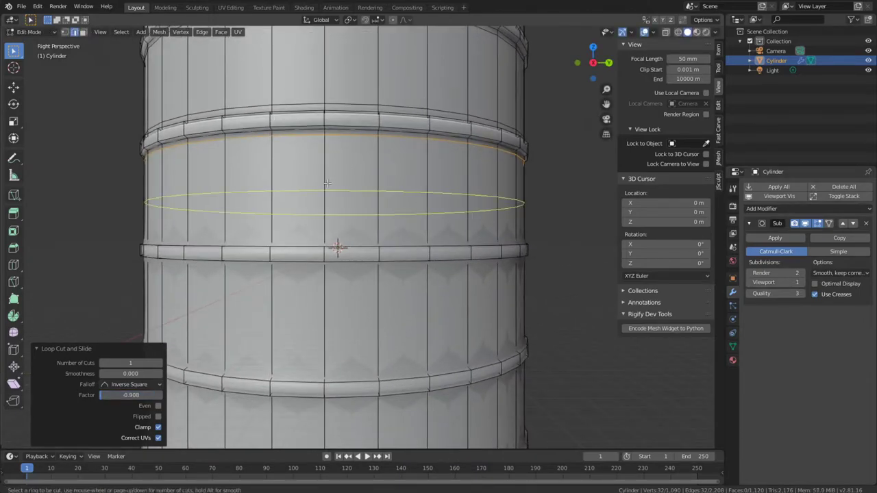
left_click(327, 183)
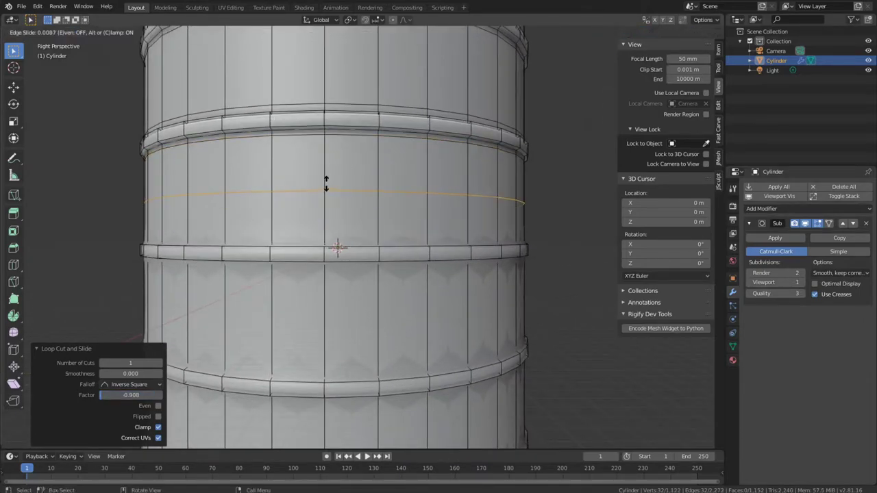
left_click(332, 233)
key("ctrl+r")
left_click(322, 320)
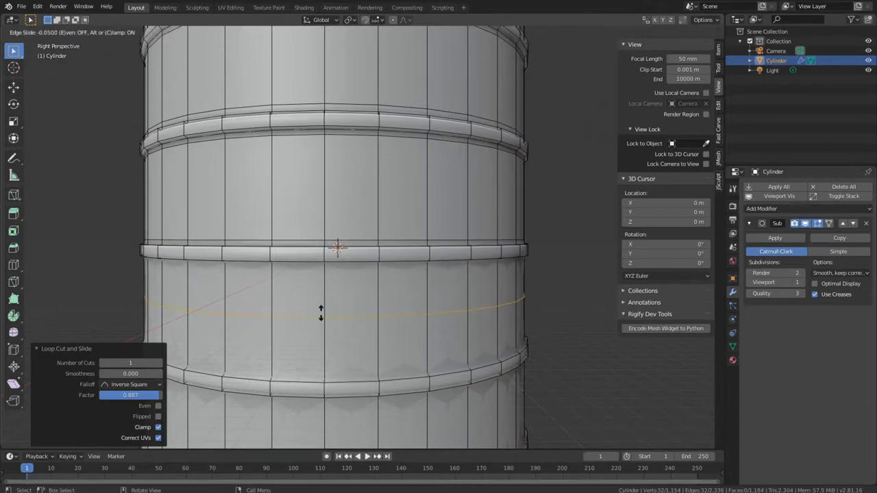
left_click(325, 268)
- Add support loops above and below the fourth band from the top, slid about 0.936 and -0.750 toward it
middle_click_drag(351, 319, 346, 241, "shift")
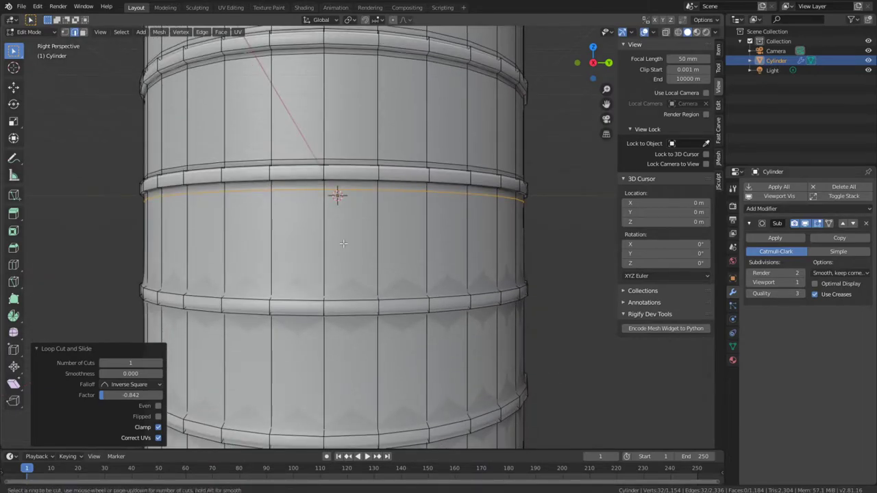
key("ctrl+r")
left_click(378, 276)
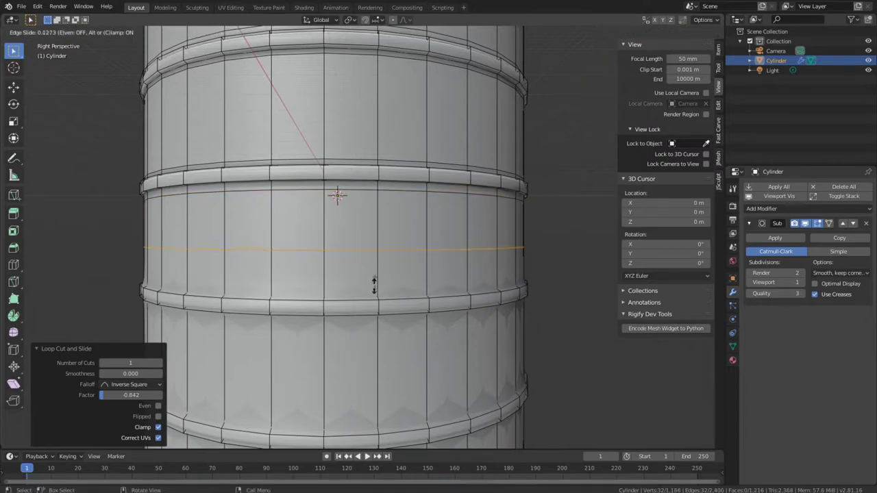
left_click(374, 326)
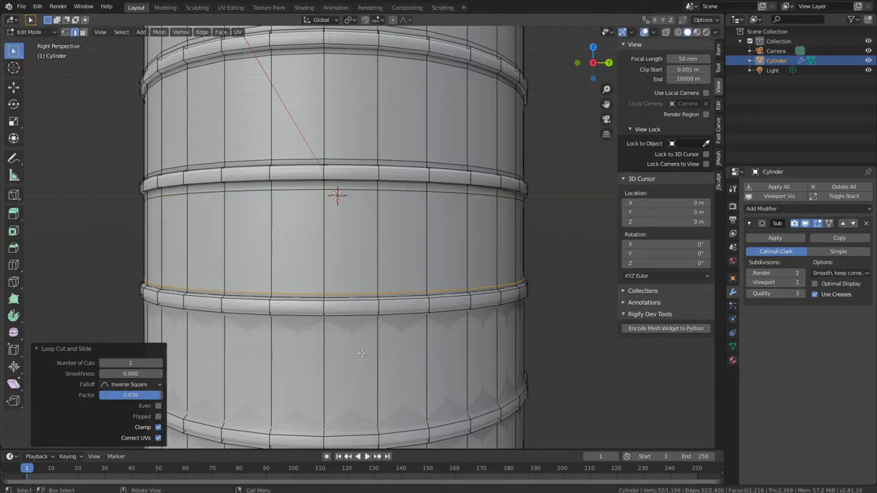
scroll(362, 353, "down", 5, "shift")
key("ctrl+r")
left_click(305, 199)
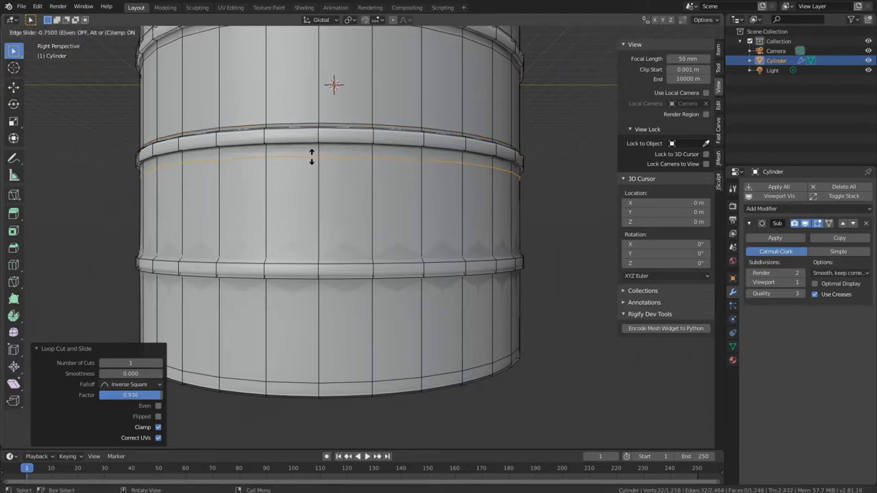
left_click(312, 157)
- Add support loops above and below the lowest band, slid about 0.905 and -0.670 toward it, and inspect the barrel in Object Mode
key("ctrl")
key("ctrl+r")
left_click(316, 226)
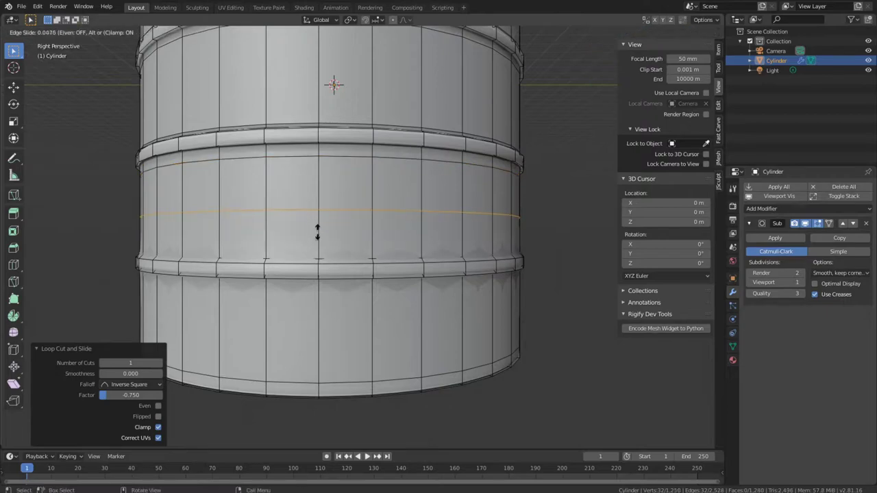
left_click(320, 272)
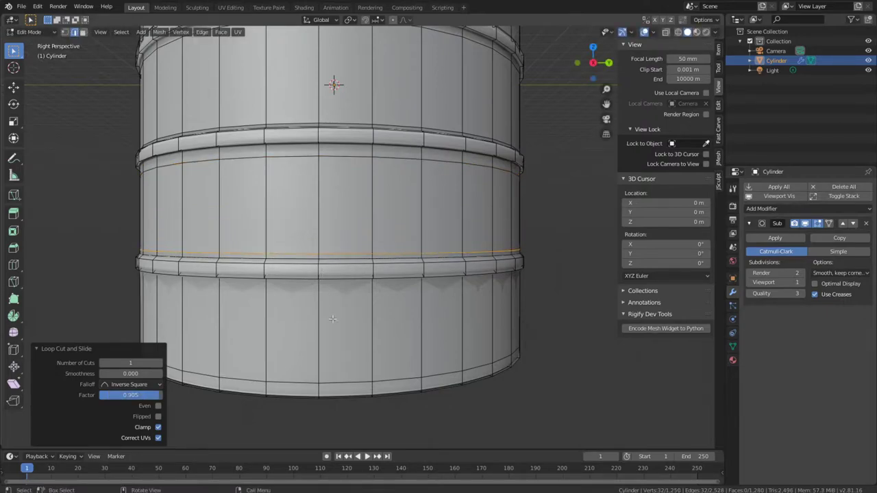
key("ctrl")
key("ctrl+r")
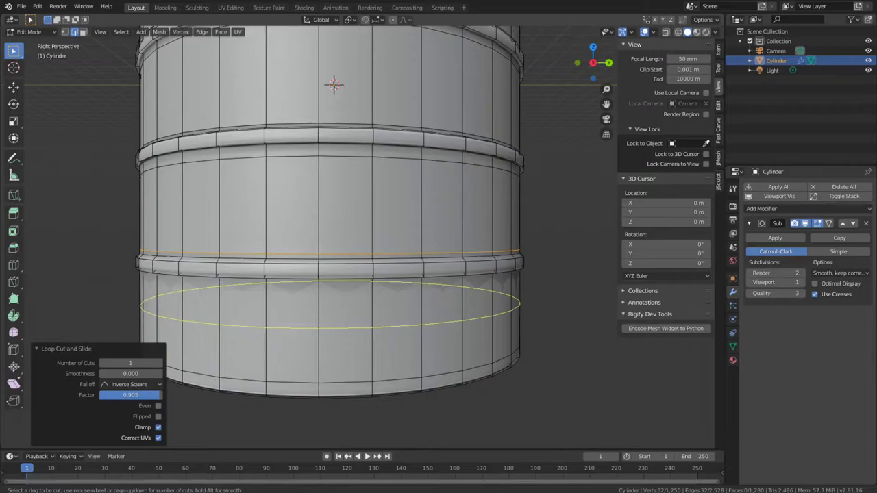
left_click(332, 336)
left_click(335, 296)
middle_click_drag(335, 296, 401, 268)
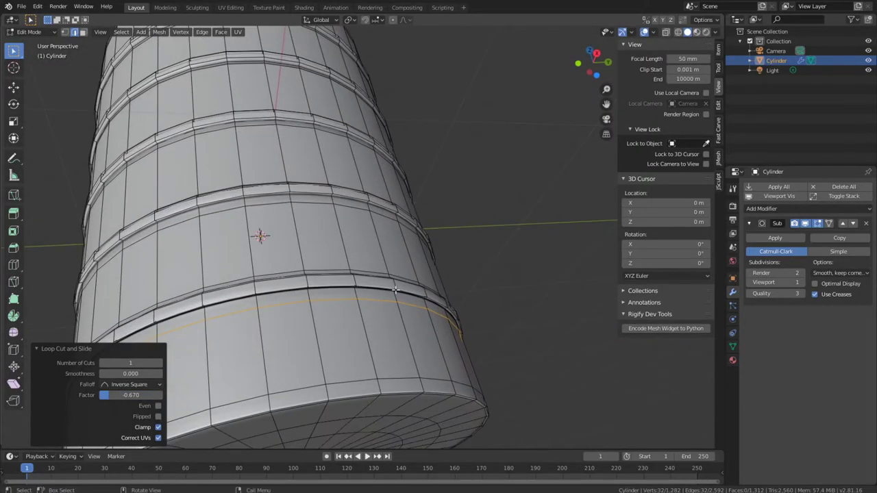
key("Tab")
scroll(396, 289, "down", 5)
middle_click_drag(366, 225, 319, 240)
scroll(321, 222, "up", 5)
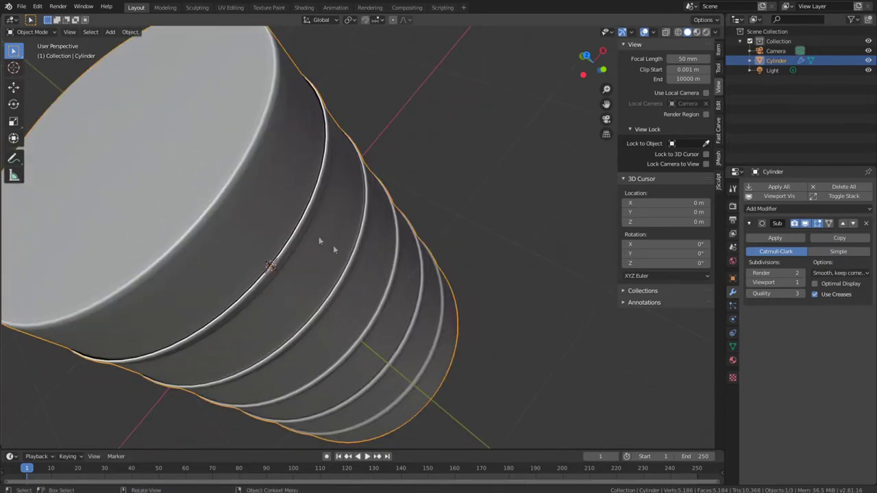
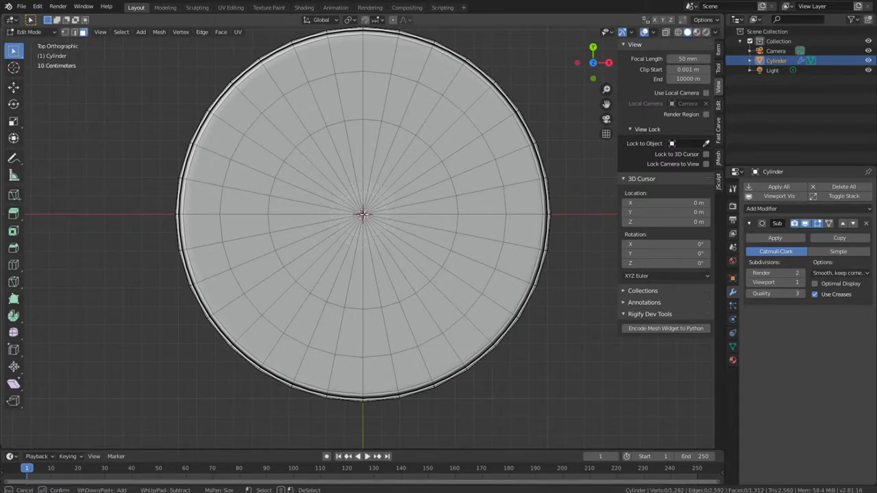
- Circle-select all top cap faces, extrude them outward about 0.059 m and scale them to about 0.951
left_click(363, 214)
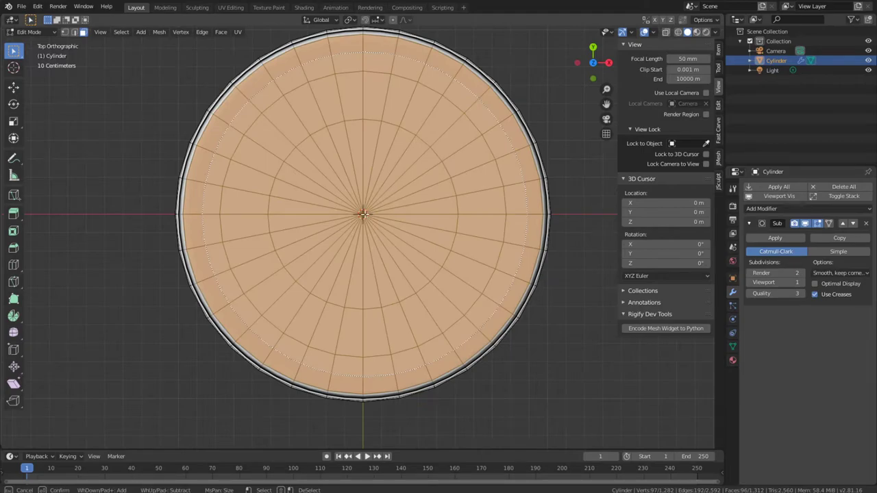
key("Return")
middle_click_drag(427, 206, 323, 289)
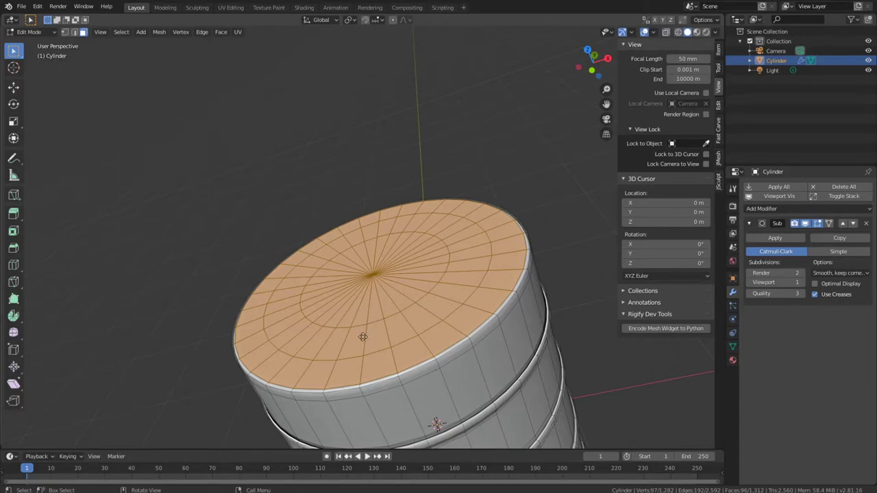
key("e")
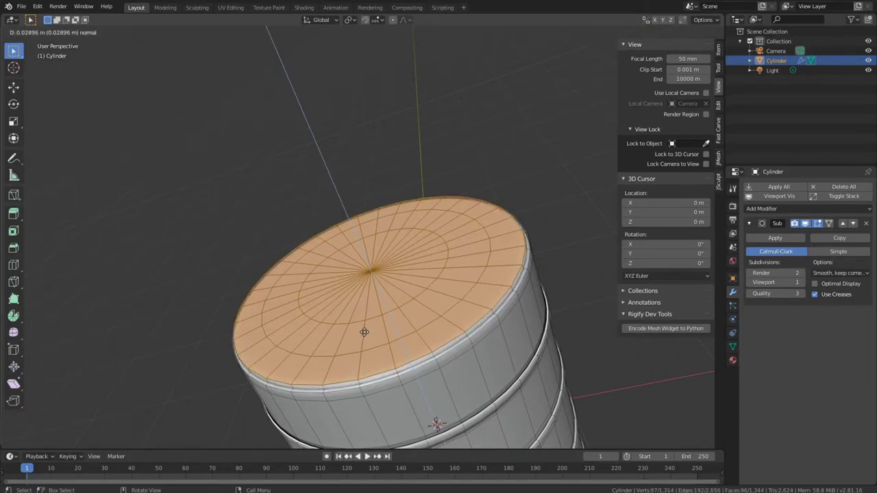
left_click(364, 327)
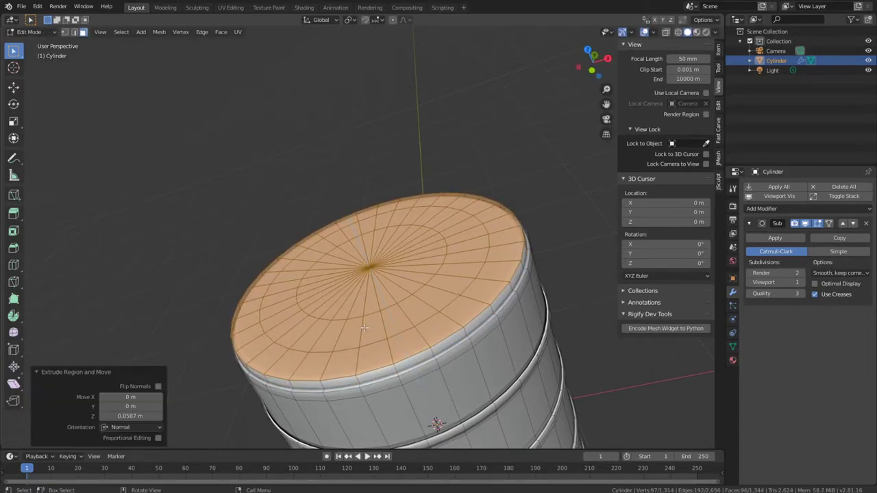
key("s")
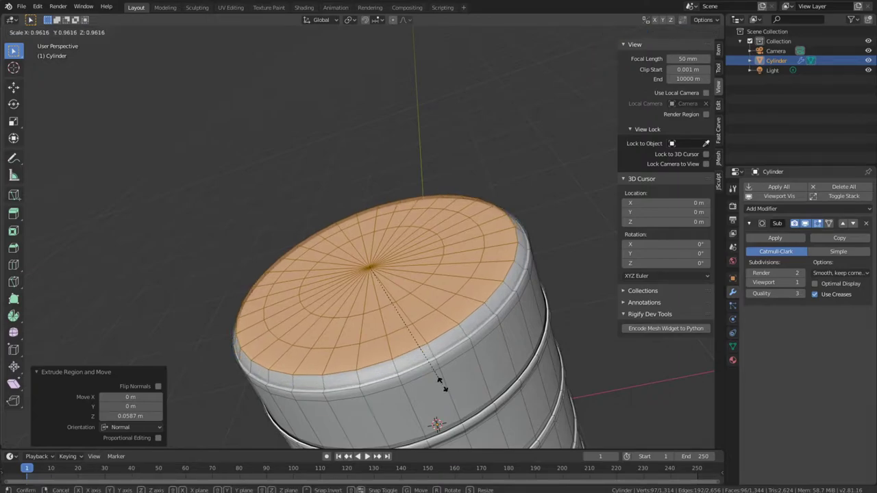
left_click(442, 384)
middle_click_drag(424, 340, 455, 307)
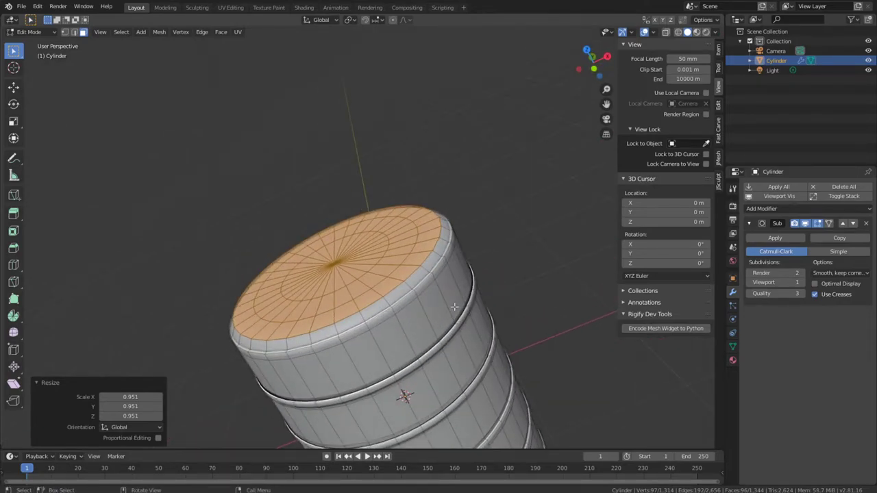
- In bottom orthographic view, circle-select only the bottom cap faces, extrude them outward about 0.081 m and scale them to about 0.978
key("ctrl+KP_1")
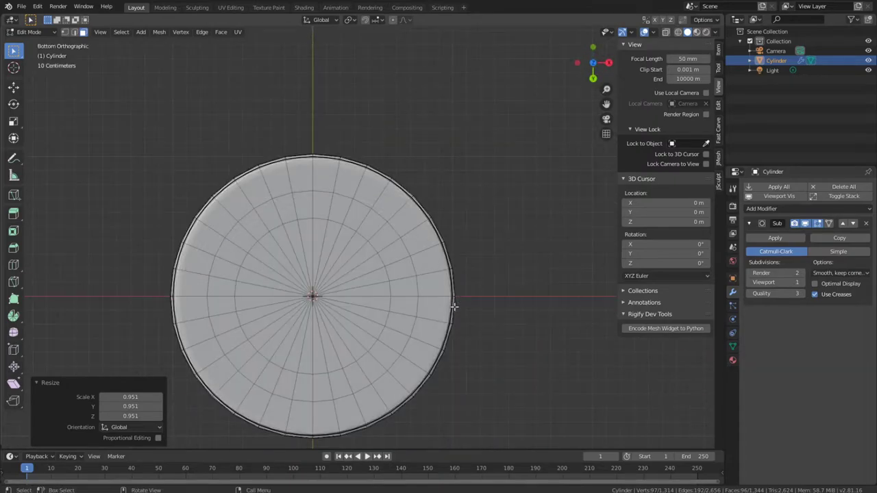
middle_click_drag(357, 270, 500, 214, "shift")
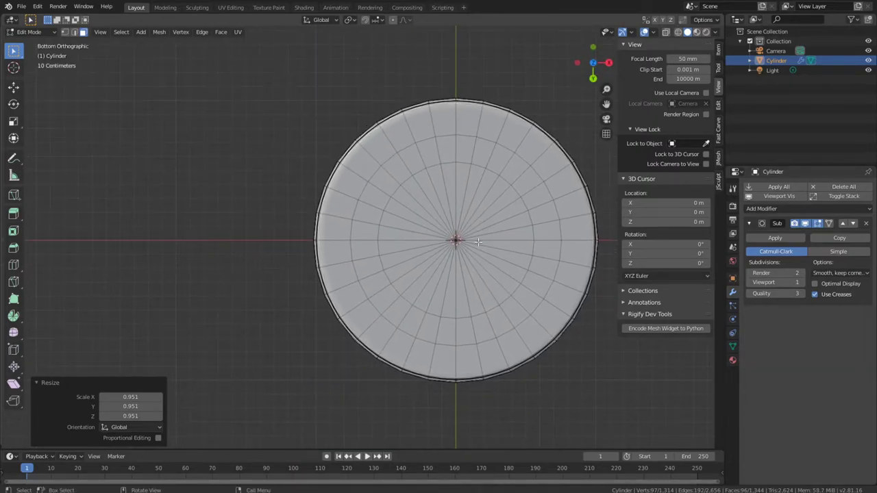
middle_click_drag(466, 240, 409, 248, "shift")
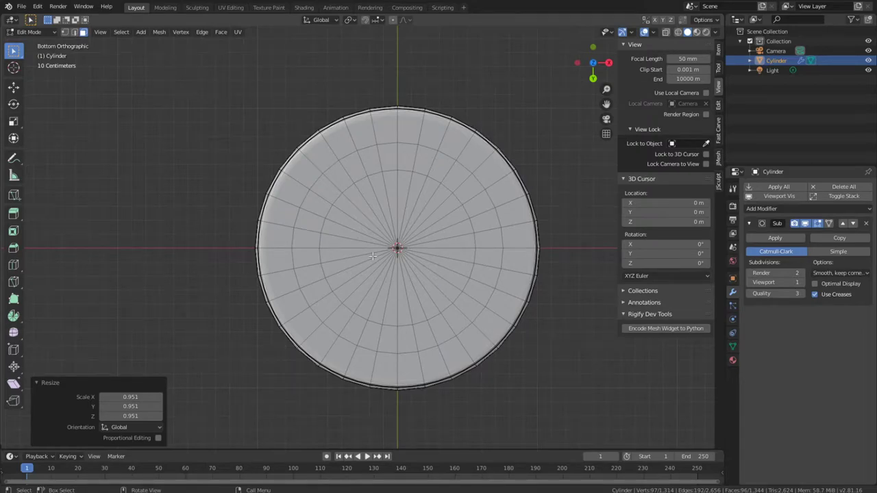
key("alt+a")
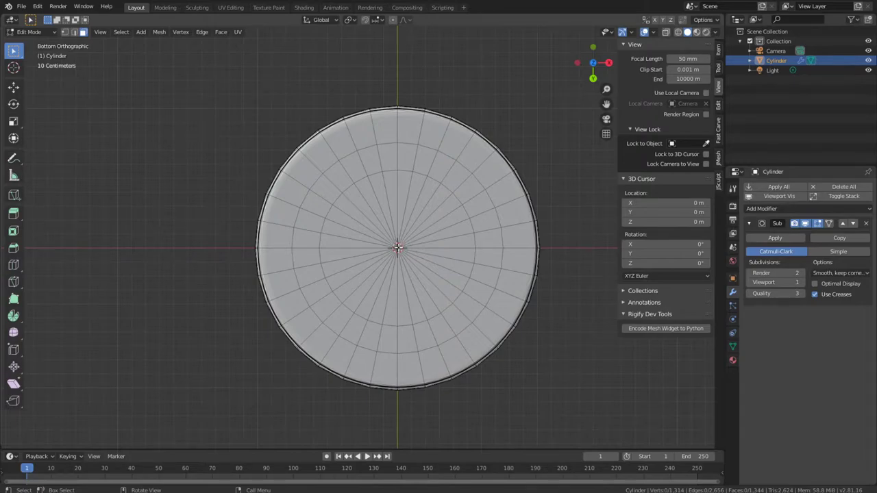
key("c")
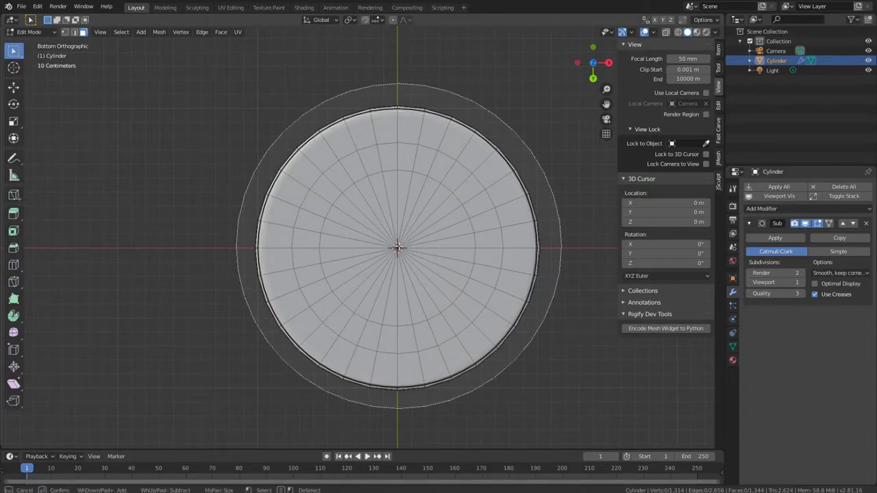
scroll(398, 247, "up", 3)
scroll(398, 246, "up", 2)
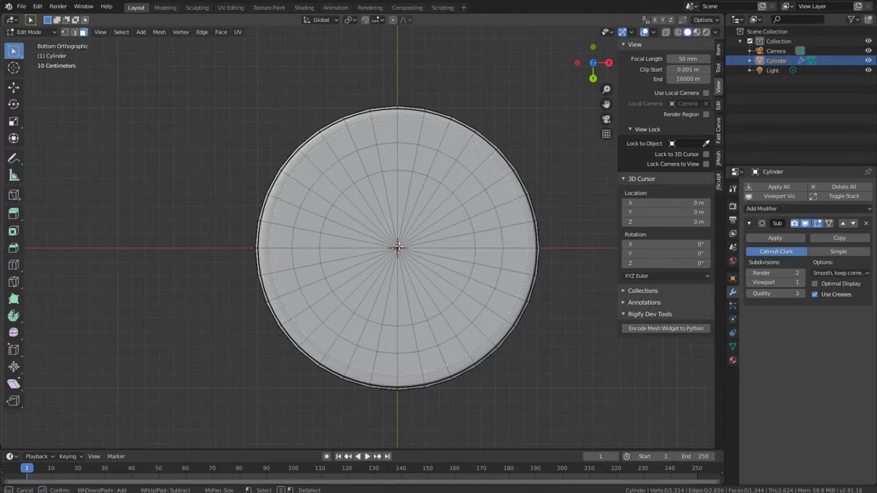
left_click(398, 246)
right_click(398, 248)
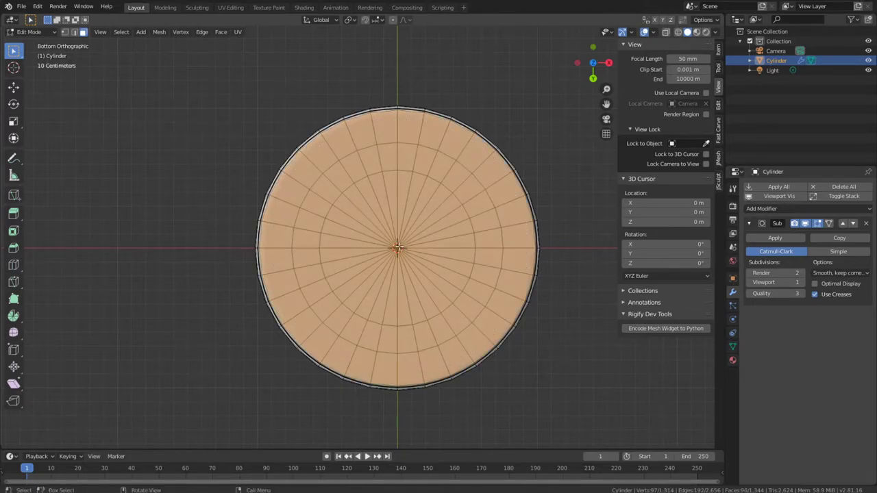
middle_click_drag(468, 378, 433, 238)
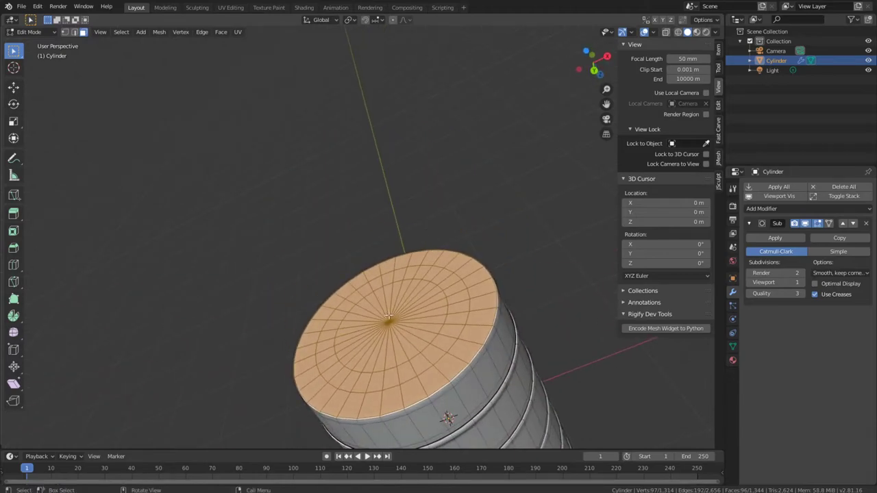
key("e")
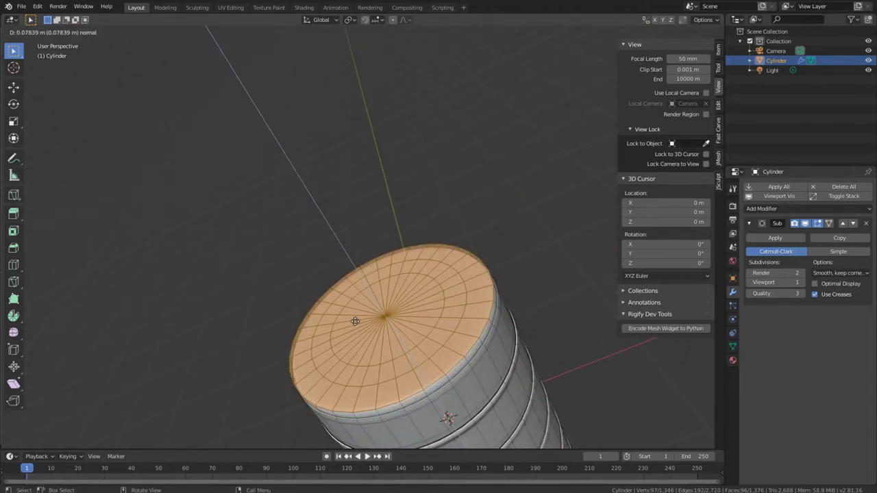
left_click(357, 320)
key("s")
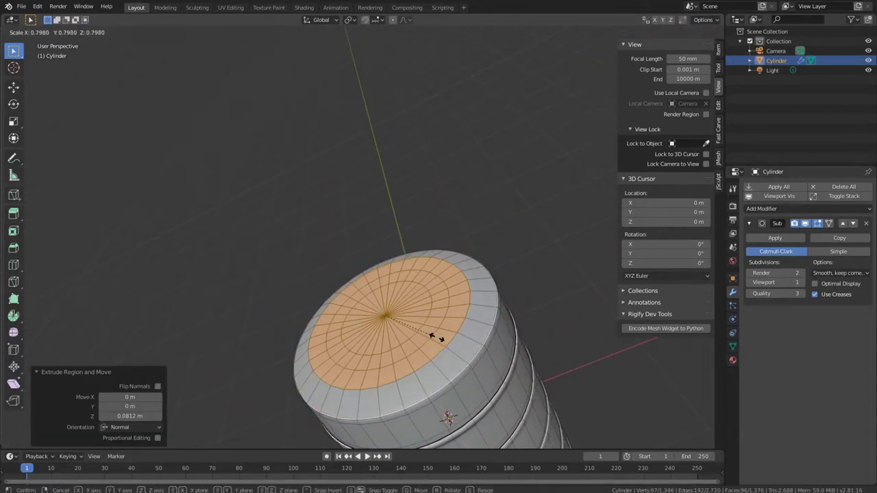
left_click(444, 351)
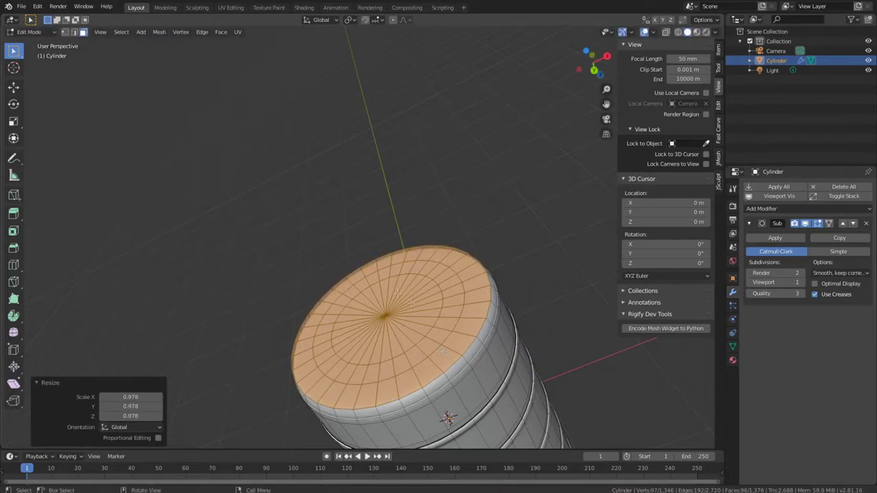
- Shift the extruded bottom cap slightly along the Z axis with the Move tool and check the barrel's ends in Object Mode
middle_click_drag(403, 333, 411, 341)
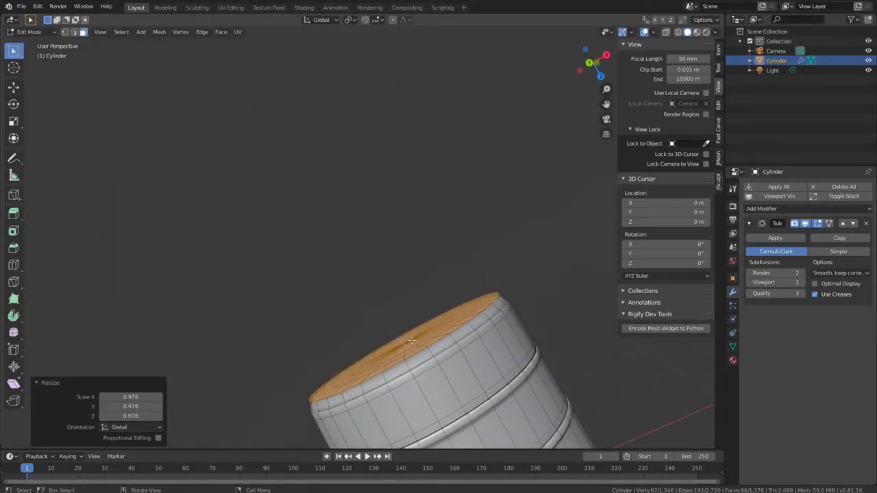
key("shift")
key("shift+space")
left_click(410, 341)
key("shift+space")
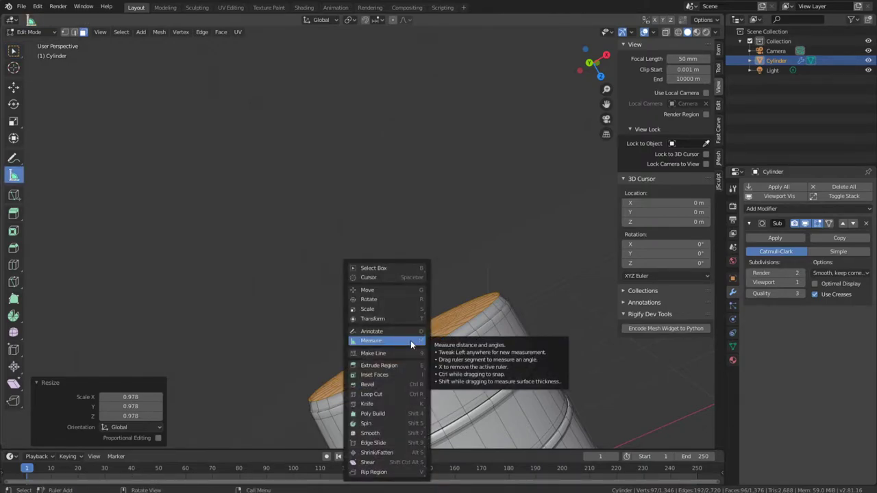
key("g")
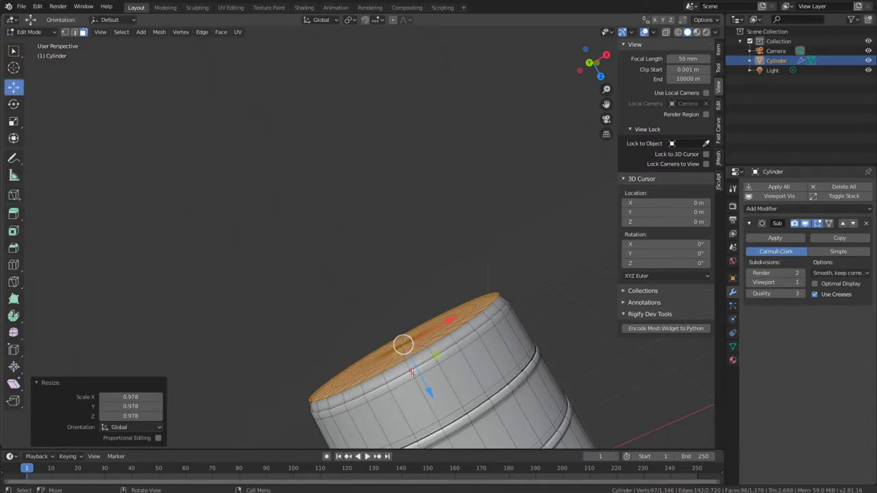
left_click_drag(428, 391, 434, 392)
middle_click_drag(416, 277, 271, 250)
key("Tab")
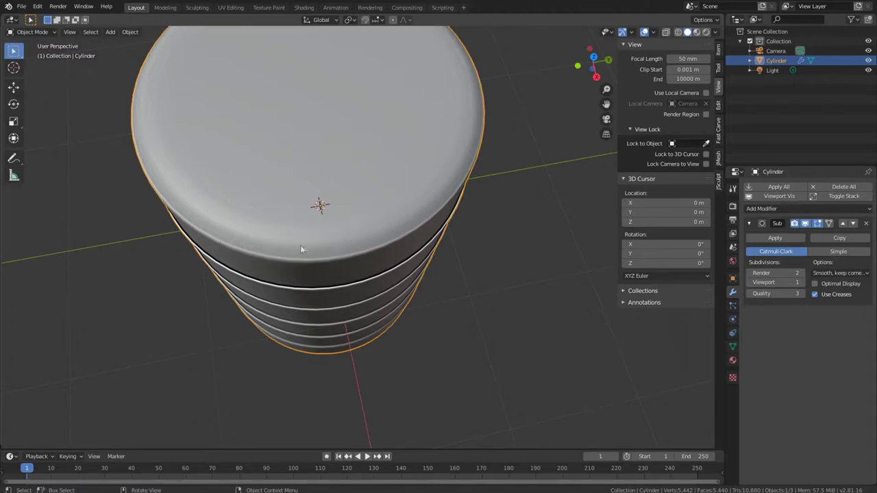
key("Tab")
middle_click_drag(319, 232, 340, 332)
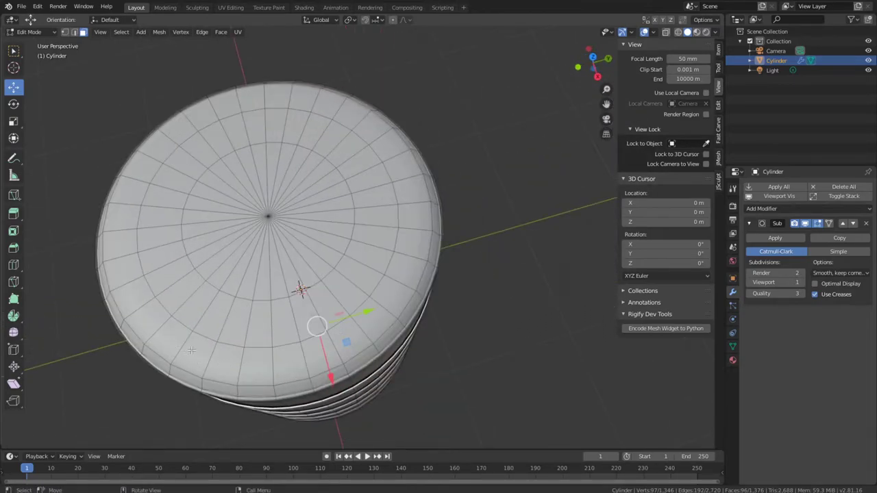
- Add a supporting edge loop near the outer rim of the top cap, slid outward by a factor of about 0.797
key("ctrl+r")
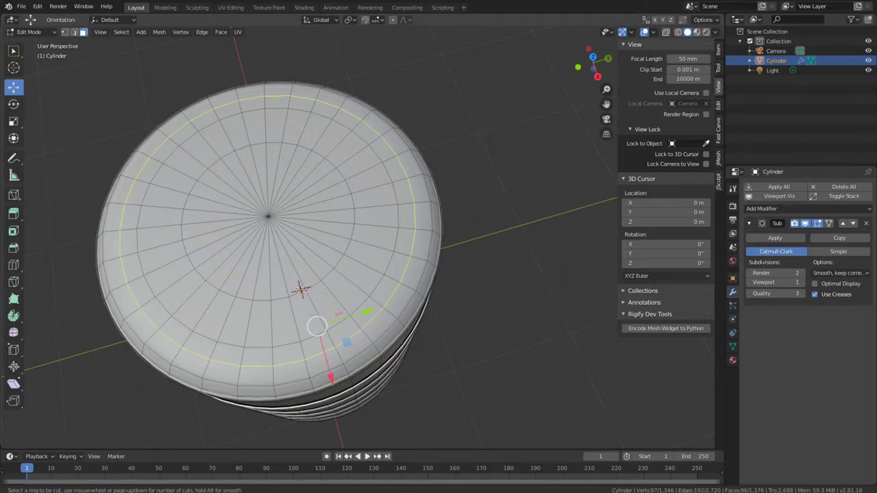
left_click(317, 326)
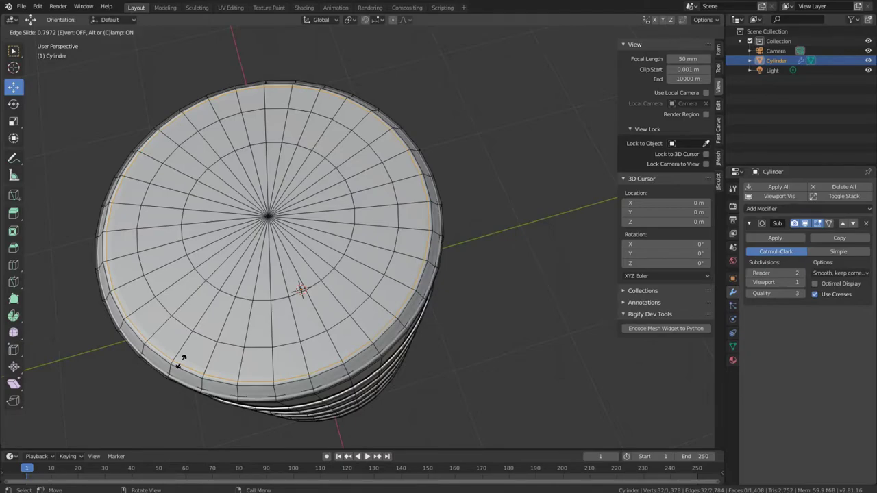
left_click(182, 361)
middle_click_drag(245, 351, 298, 319)
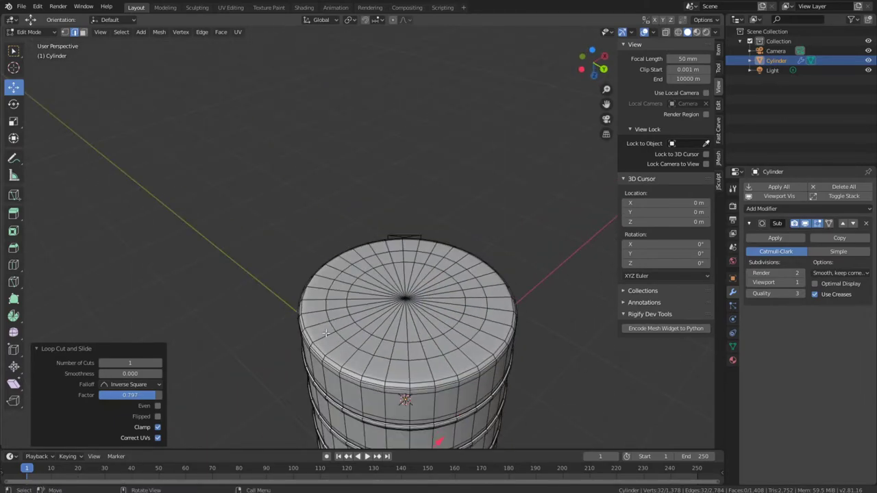
- Add a supporting edge loop near the bottom cap's rim, slid outward about 0.855, and inspect the barrel in Object Mode
key("ctrl+r")
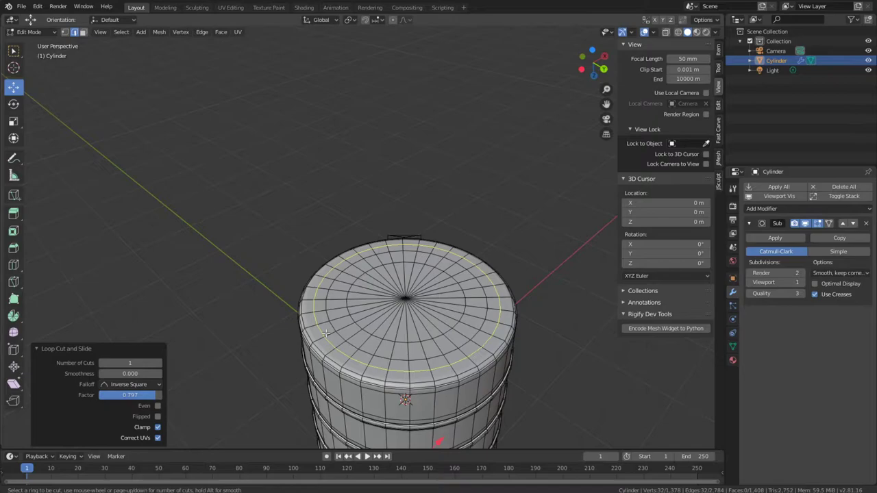
left_click(326, 333)
left_click_drag(326, 333, 316, 341)
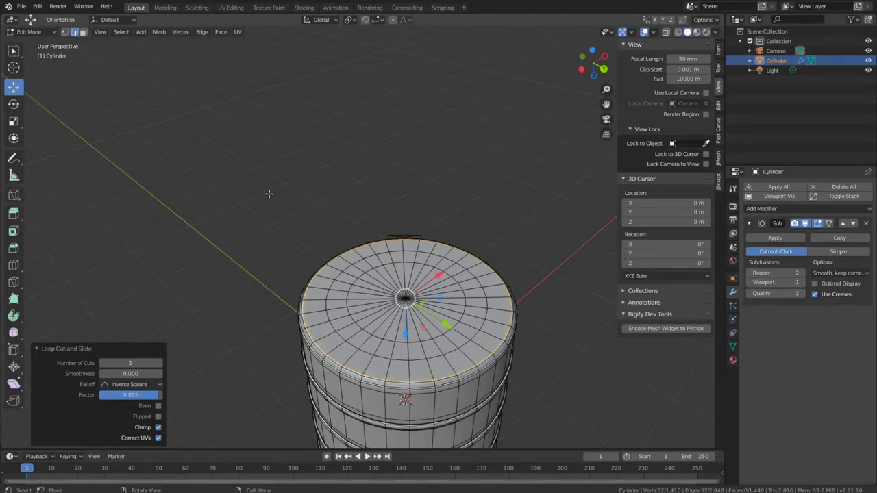
key("a")
key("alt+a")
middle_click_drag(272, 196, 348, 303)
key("Tab")
middle_click_drag(314, 152, 302, 231)
middle_click_drag(394, 258, 356, 231)
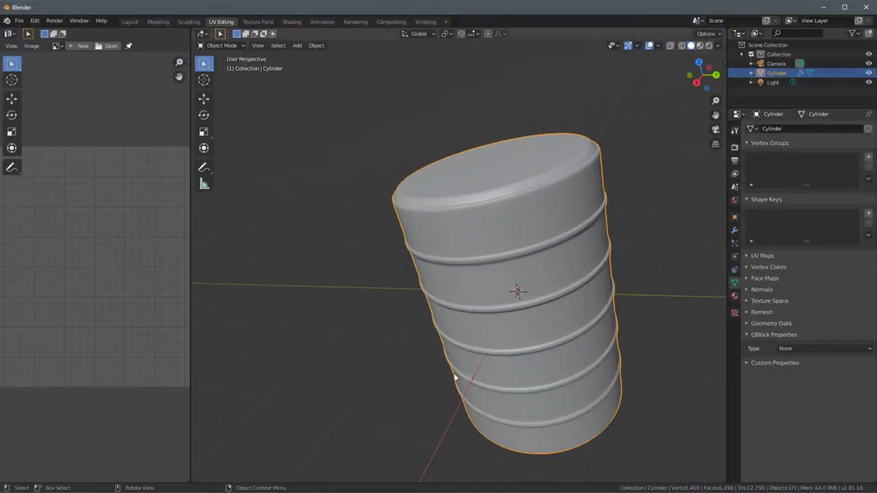
- Apply the barrel's scale in Object Mode
middle_click_drag(461, 349, 511, 333)
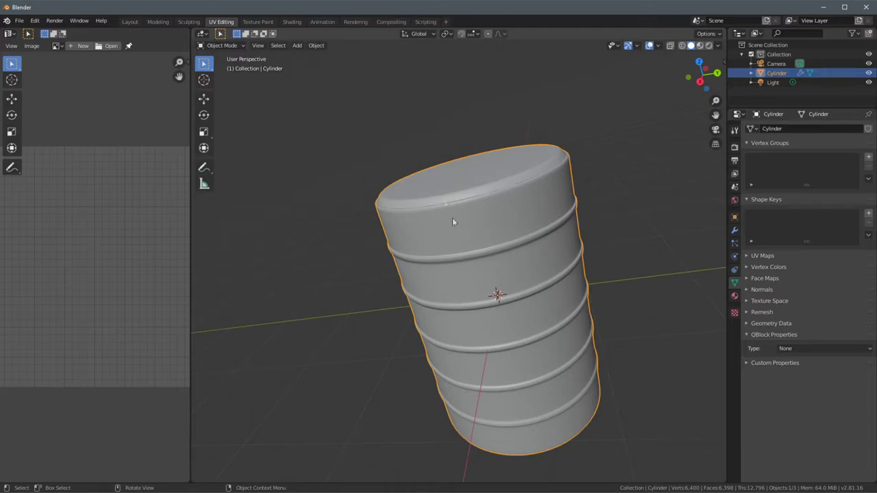
key("ctrl")
key("ctrl+a")
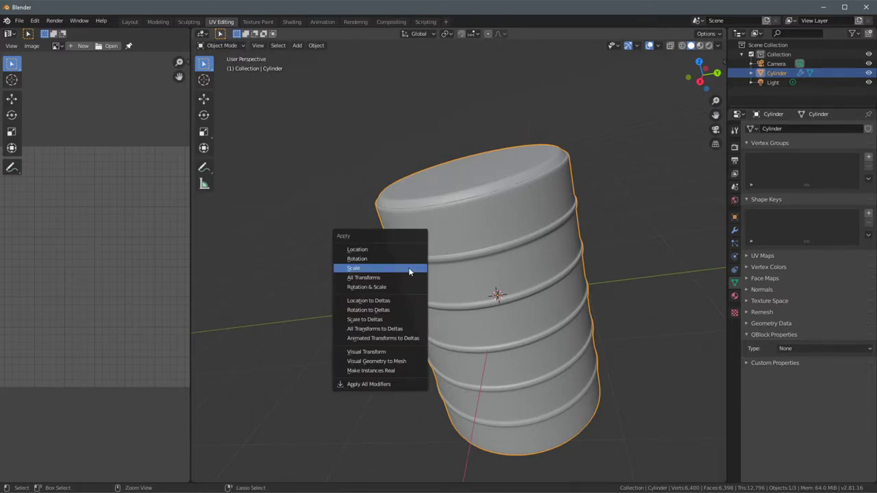
left_click(367, 269)
scroll(429, 271, "down", 2)
left_click_drag(191, 276, 296, 277)
scroll(456, 297, "up", 3)
middle_click_drag(486, 306, 592, 295)
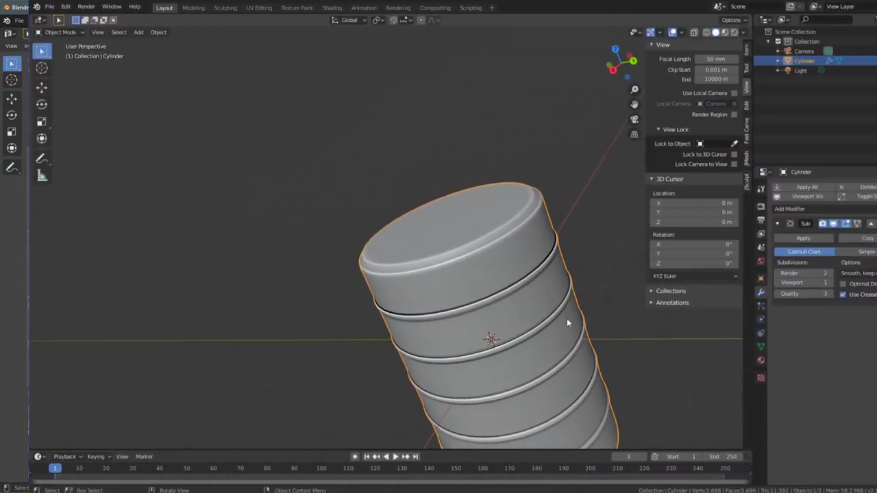
middle_click_drag(567, 318, 413, 234)
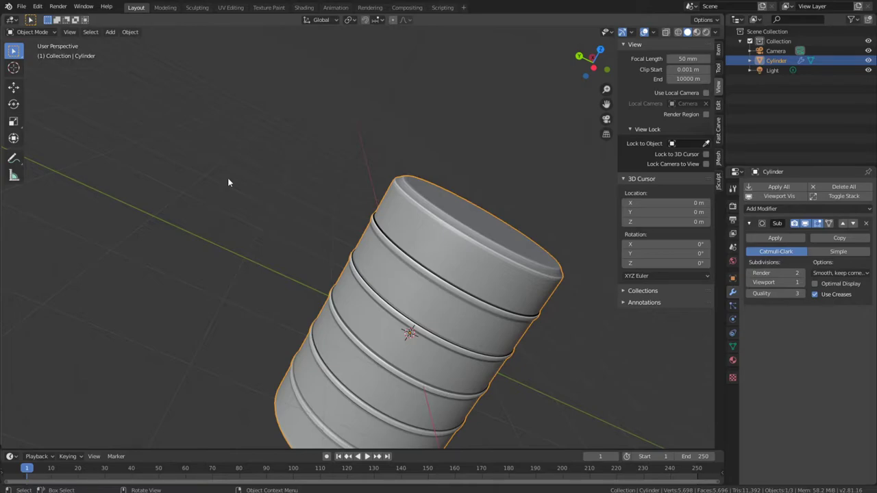
- Switch to the UV Editing workspace and shrink the UV editor to give the 3D viewport more room
left_click(228, 8)
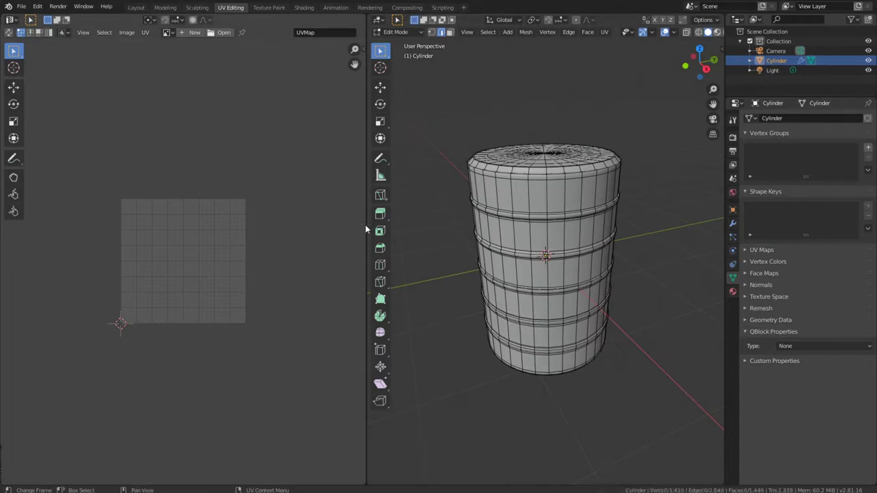
left_click_drag(365, 225, 180, 227)
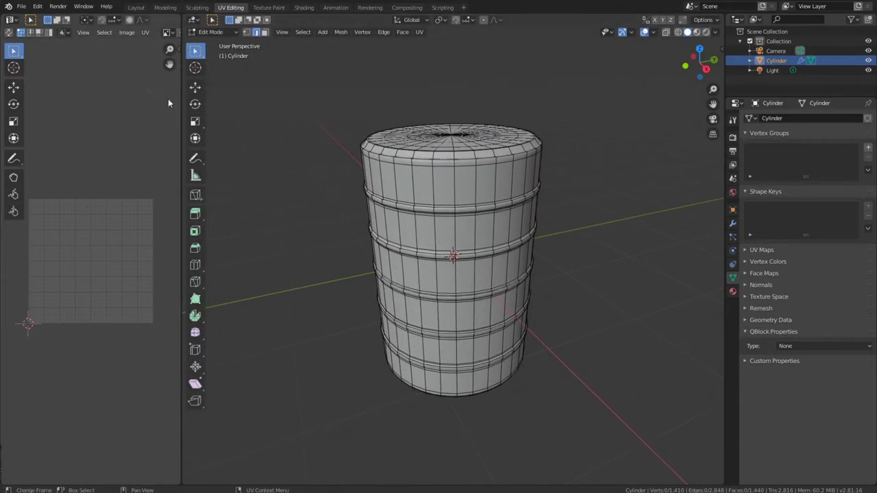
scroll(420, 223, "up", 4)
scroll(420, 223, "down", 2)
middle_click_drag(421, 223, 437, 296)
scroll(440, 292, "up", 4)
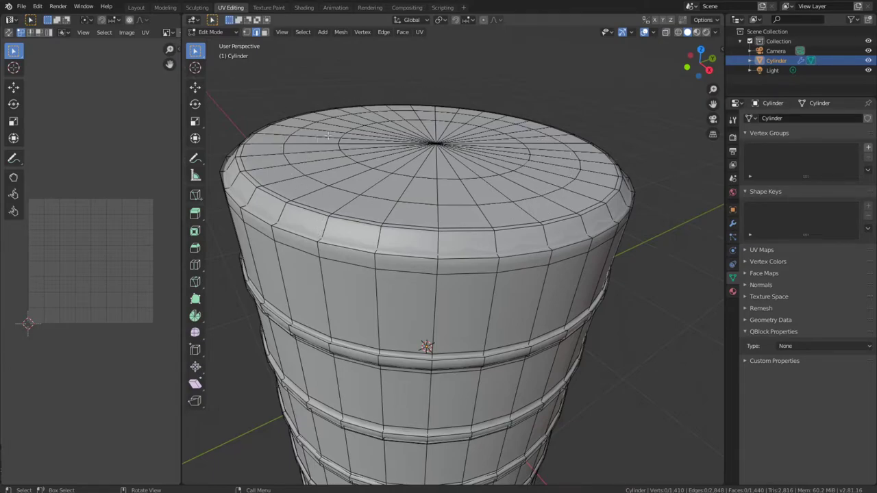
- Select the edge loop where the barrel's side meets the slanted top rim and mark it as a seam
scroll(511, 224, "up", 3)
middle_click_drag(458, 213, 433, 298)
middle_click_drag(485, 316, 550, 229)
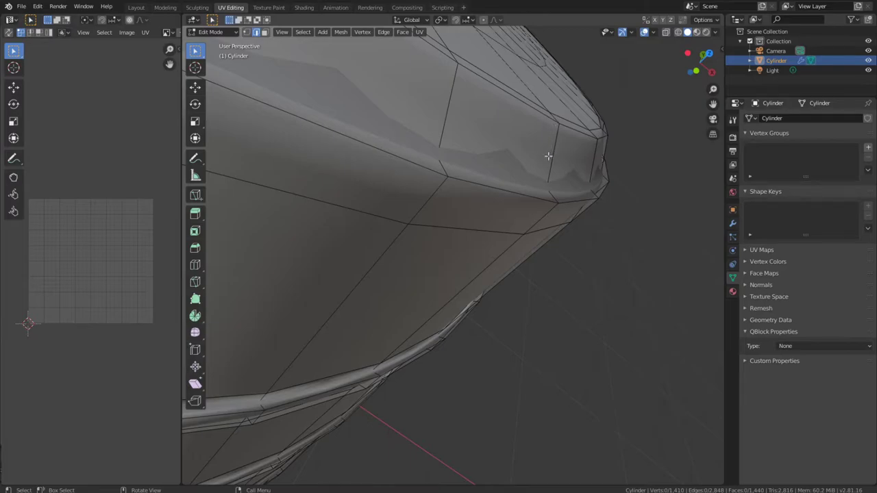
middle_click_drag(449, 273, 398, 200)
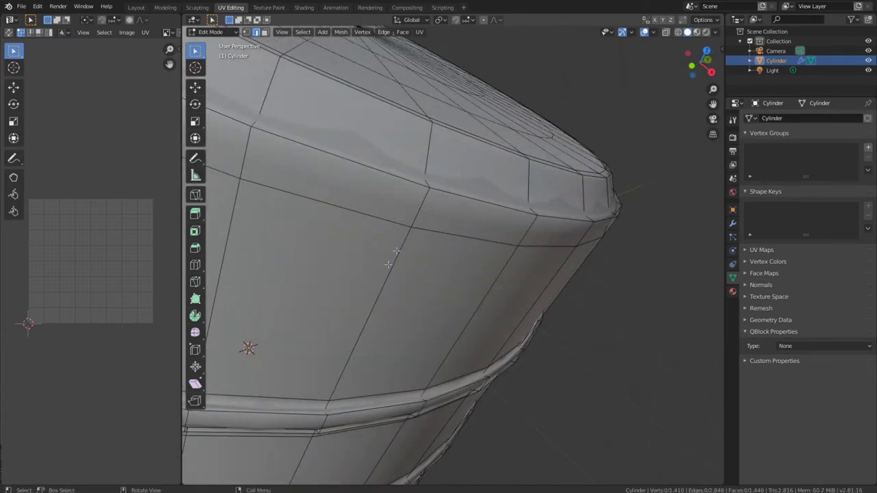
middle_click_drag(417, 195, 381, 261)
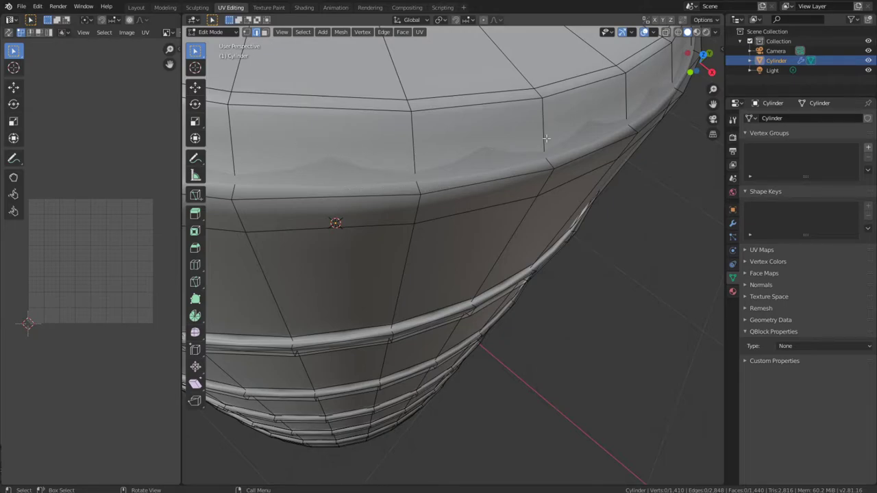
middle_click_drag(433, 133, 370, 134)
middle_click_drag(406, 275, 475, 300)
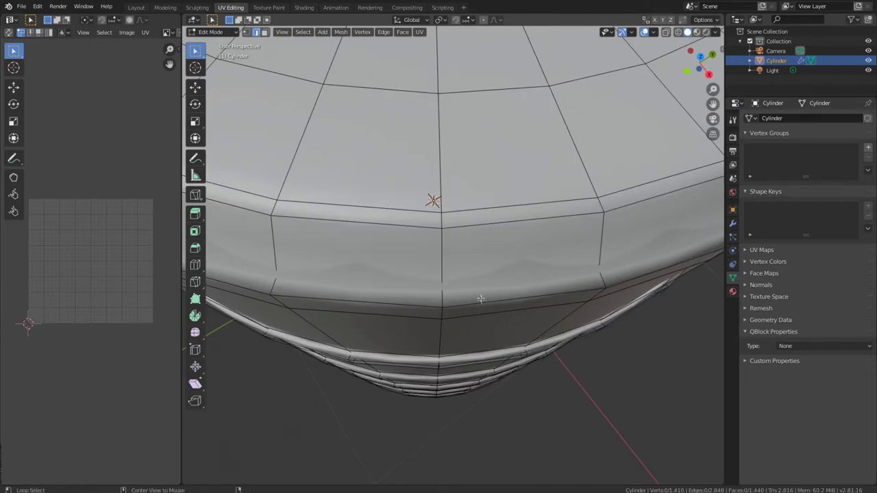
left_click(480, 302, "alt")
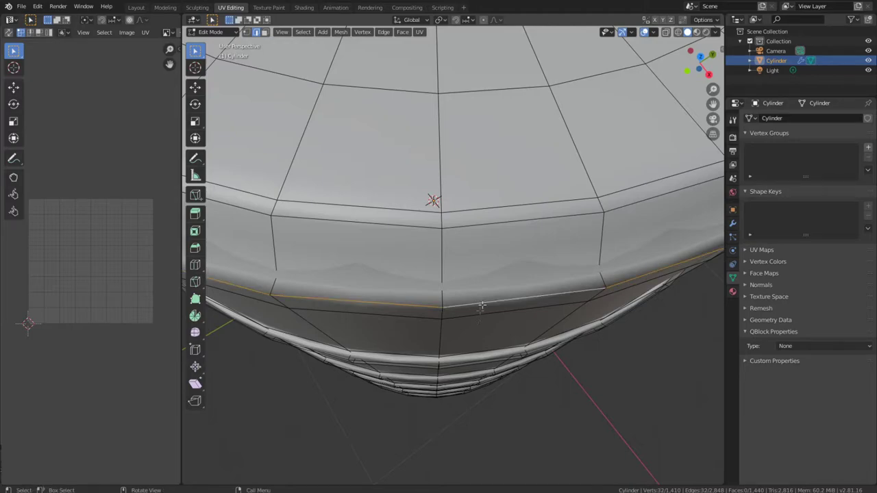
right_click(488, 302)
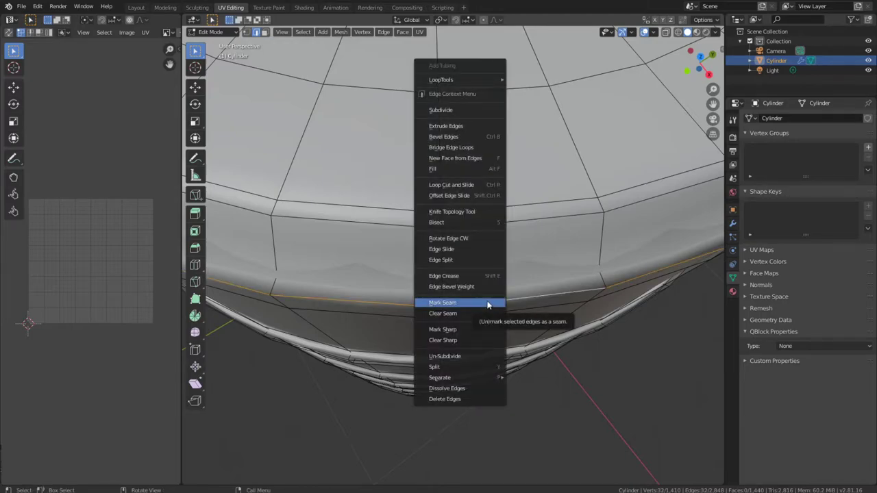
left_click(444, 303)
- Select the edge loop where the barrel's side meets the slanted bottom rim and mark it as a seam
scroll(531, 349, "down", 5)
middle_click_drag(496, 366, 476, 210)
middle_click_drag(498, 293, 478, 314)
scroll(417, 464, "up", 5)
middle_click_drag(417, 464, 495, 298)
middle_click_drag(482, 261, 435, 233)
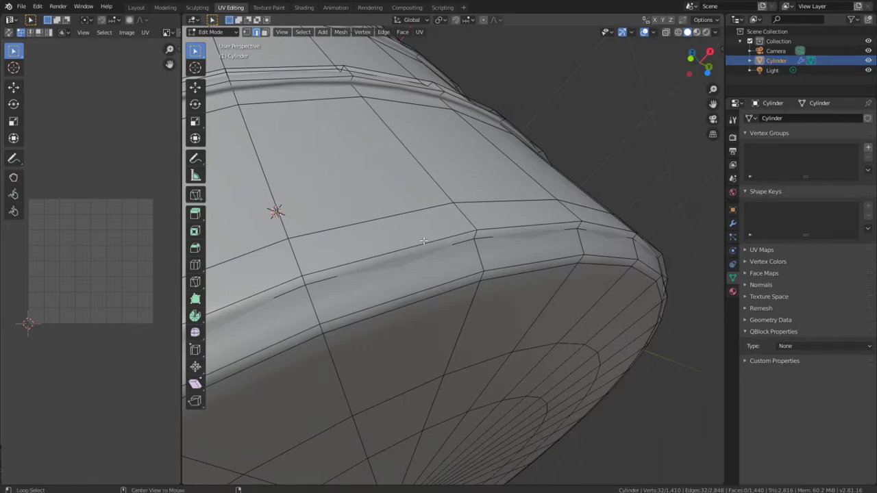
left_click(425, 242, "alt")
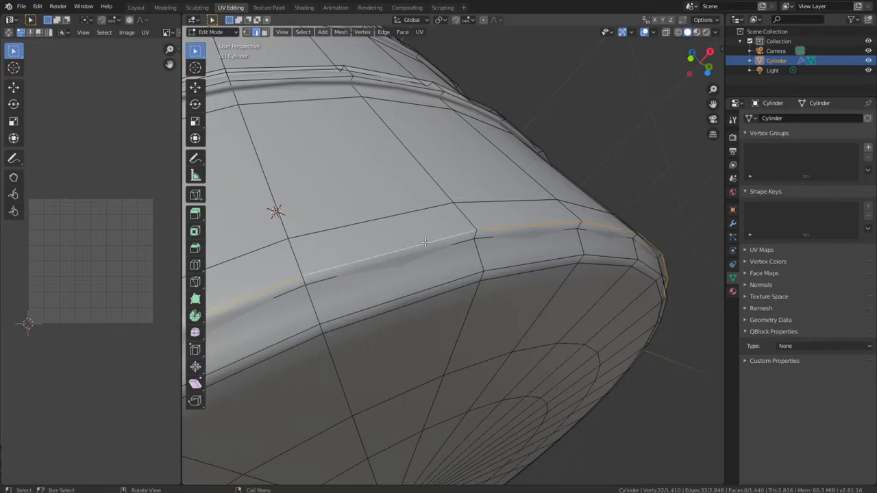
right_click(426, 242)
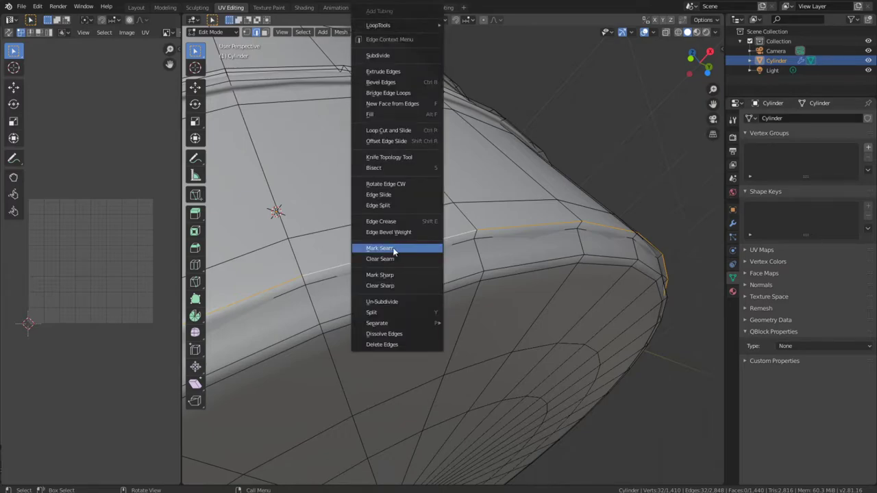
left_click(393, 247)
- Select the shortest vertical edge path down the barrel's side between the bottom and top seams and mark it as a seam
middle_click_drag(392, 248, 465, 288)
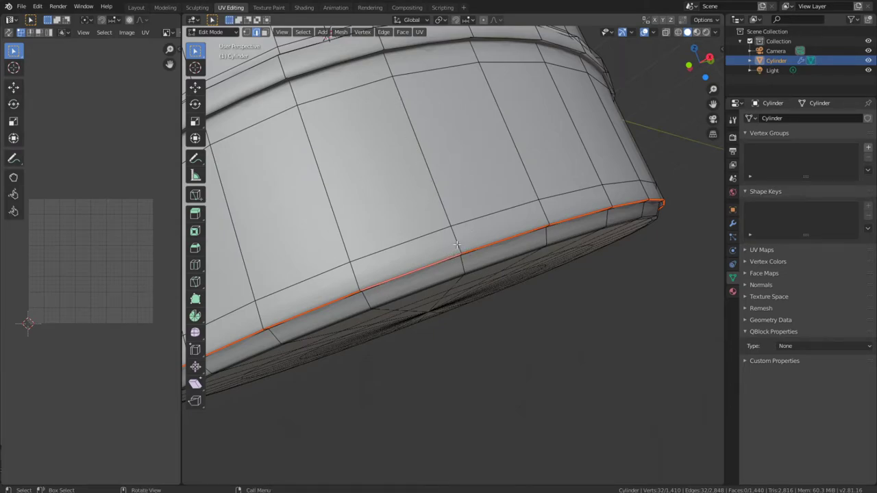
left_click(456, 242)
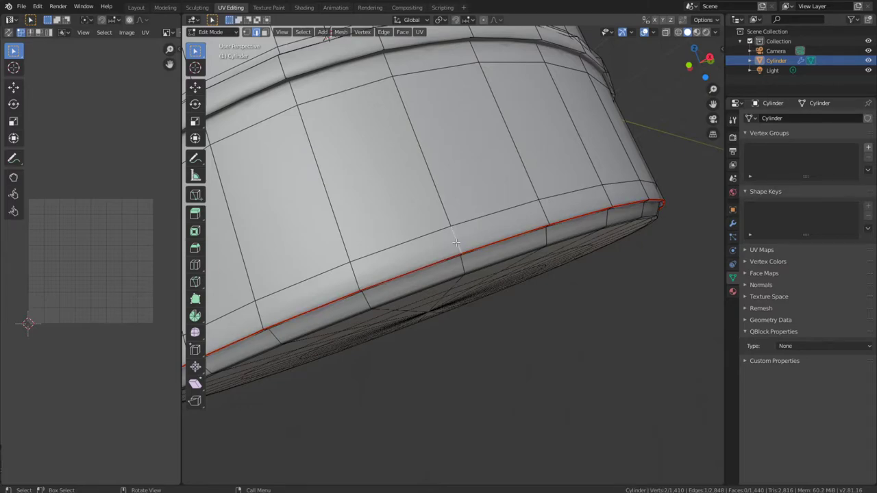
middle_click_drag(455, 184, 495, 266)
scroll(469, 230, "down", 4)
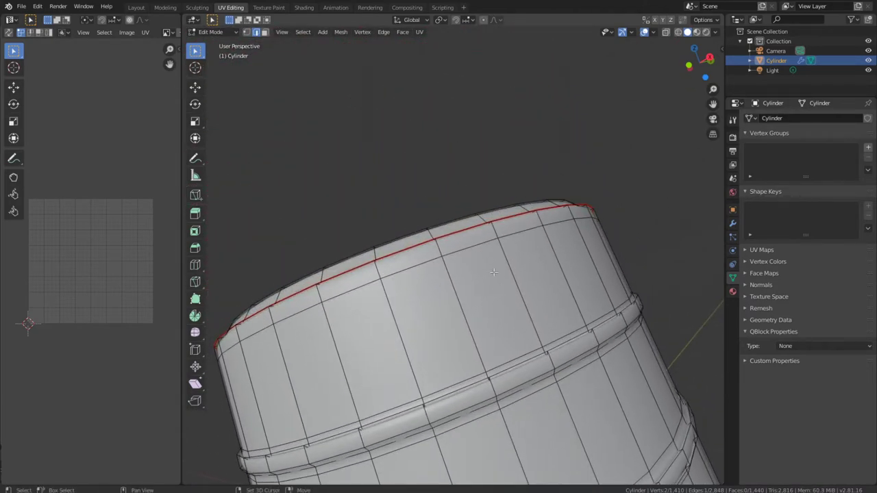
left_click(437, 246, "ctrl")
middle_click_drag(437, 245, 491, 324)
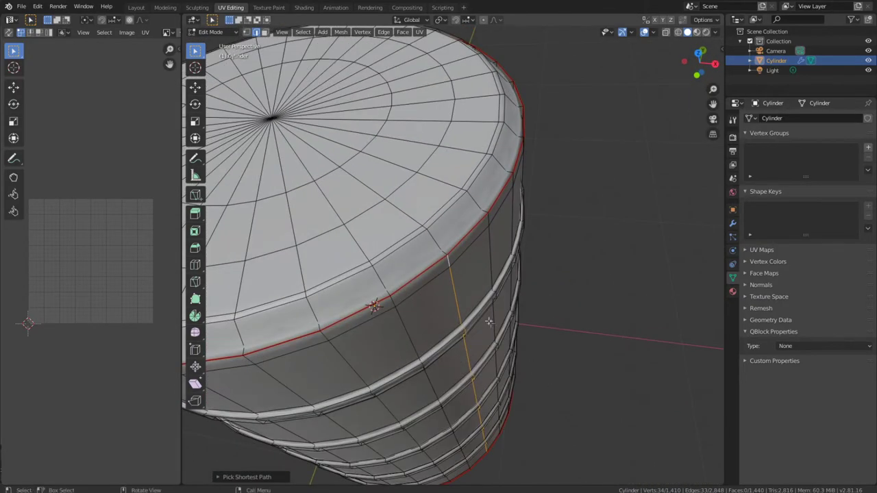
right_click(453, 296)
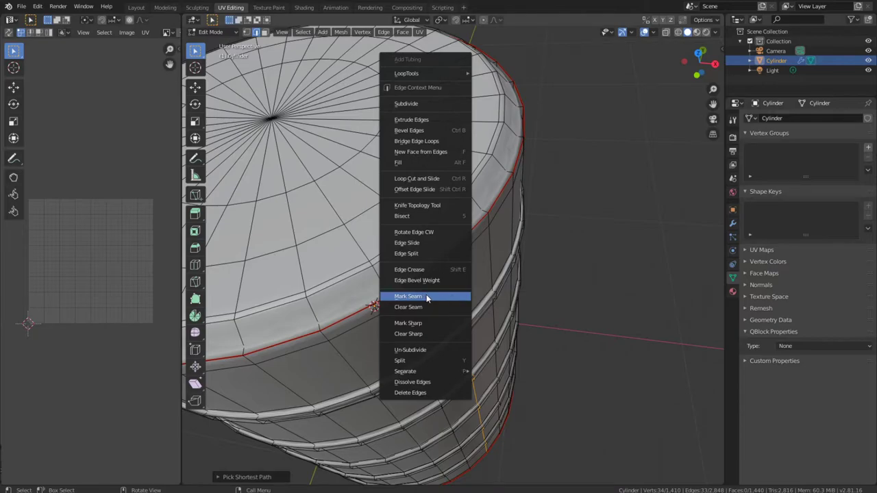
left_click(425, 297)
middle_click_drag(425, 295, 511, 272)
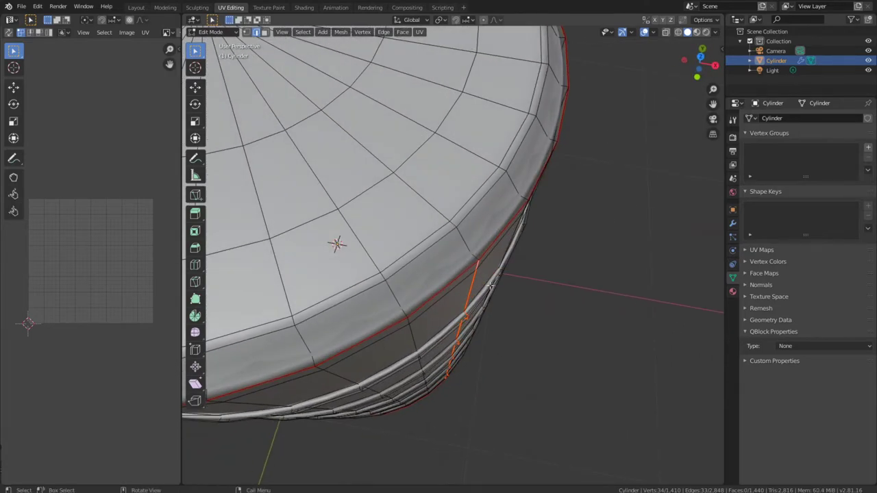
- Cut a vertical edge loop through the column of faces beside the barrel's vertical seam
scroll(510, 272, "up", 3)
scroll(511, 272, "up", 1)
middle_click_drag(532, 265, 430, 249)
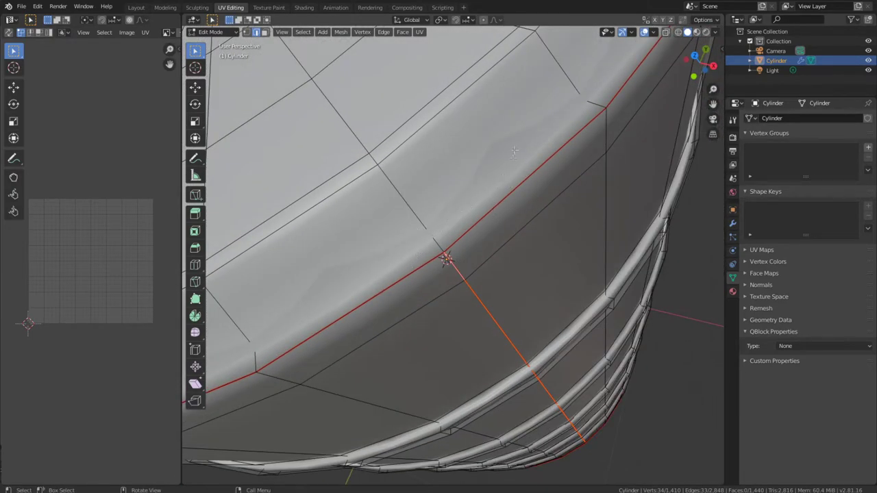
middle_click_drag(441, 175, 485, 231)
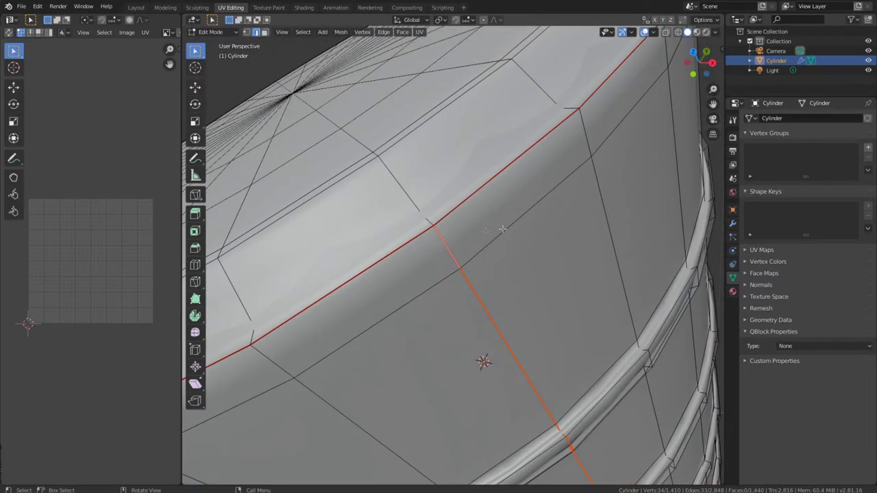
middle_click_drag(489, 179, 476, 244)
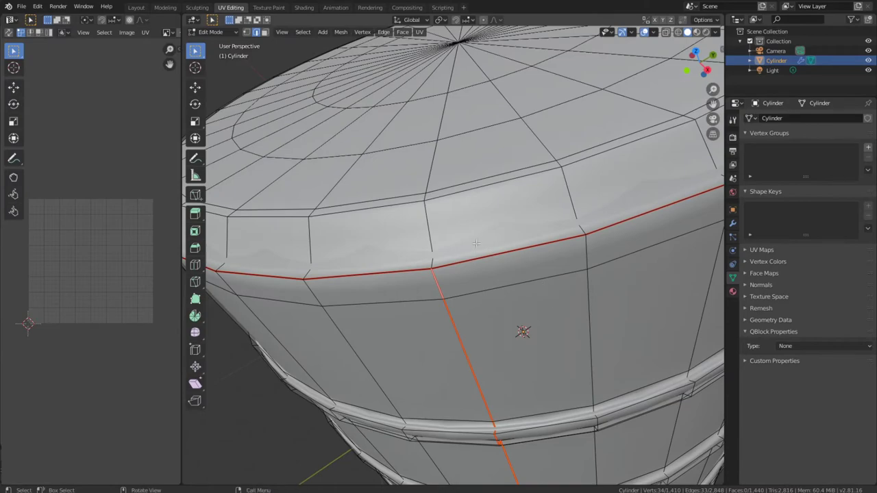
key("ctrl")
key("ctrl+r")
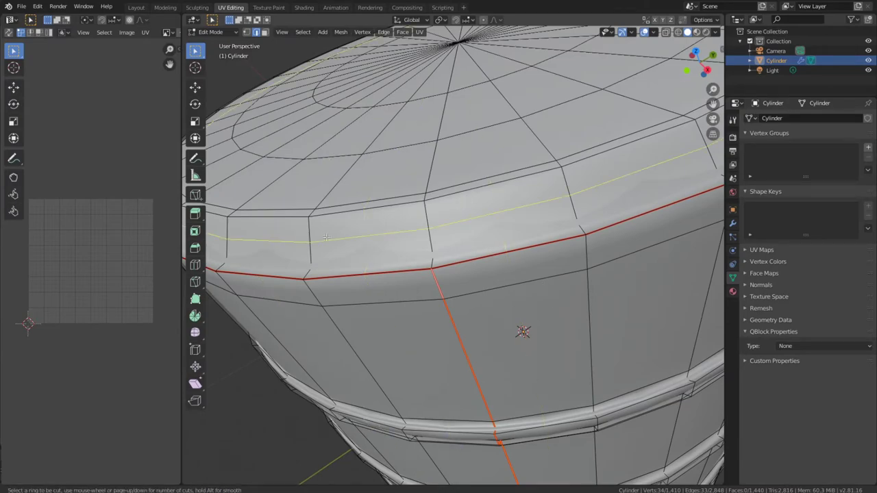
left_click(432, 206)
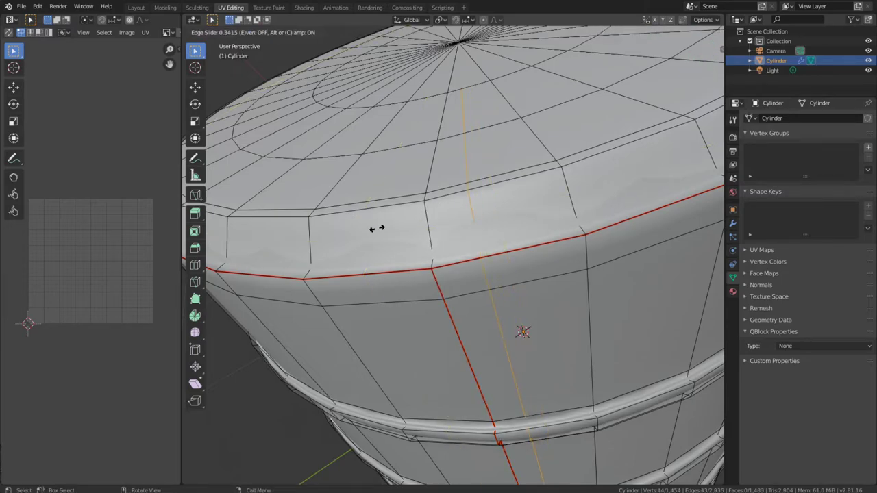
left_click(466, 197)
- Add a horizontal edge loop around the slanted top rim and slide it down close to the rim seam
left_click(496, 199)
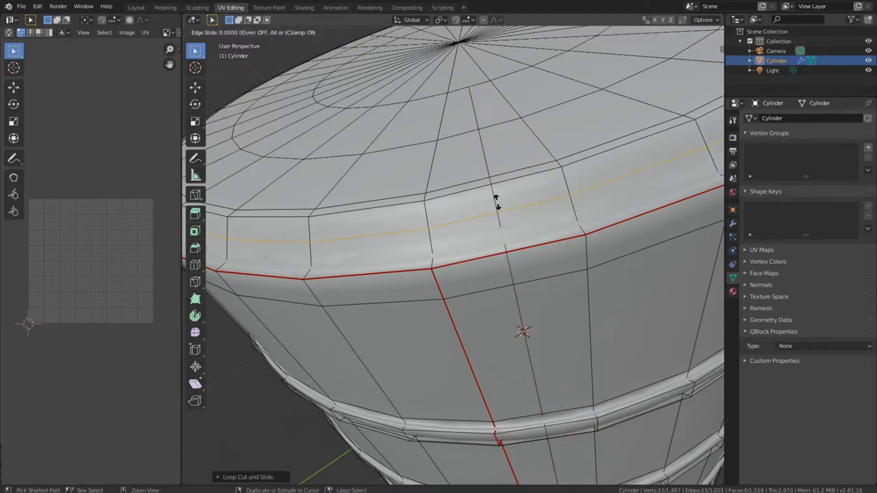
left_click(511, 234)
middle_click_drag(511, 234, 505, 329)
middle_click_drag(507, 293, 500, 285)
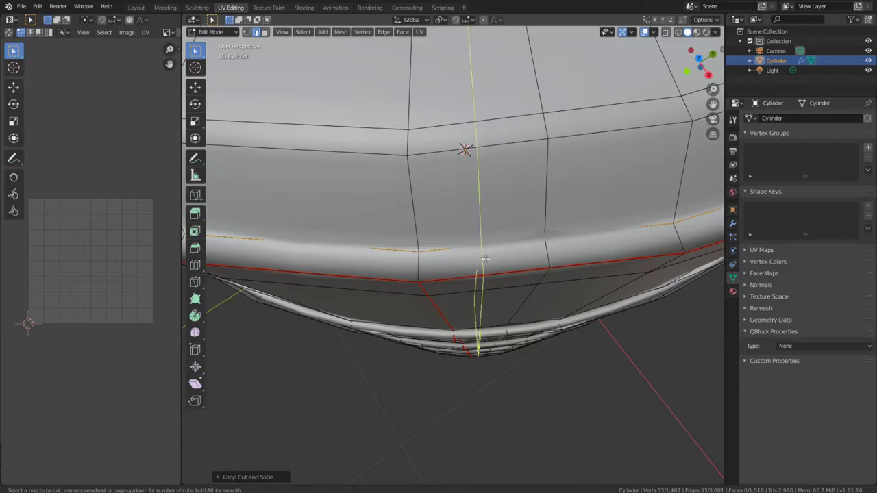
- Cut a second edge loop into the strip beside the top rim's seam, and one around the slanted bottom rim slid close to its seam
left_click_drag(417, 259, 419, 233)
middle_click_drag(576, 272, 287, 60)
scroll(512, 198, "up", 4)
middle_click_drag(523, 196, 468, 214)
scroll(558, 195, "down", 4)
scroll(525, 249, "up", 4)
key("ctrl+r")
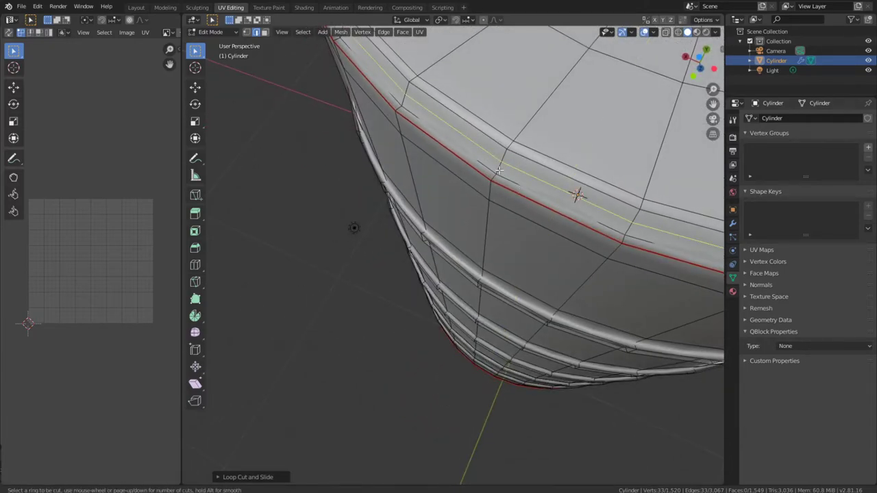
left_click(498, 174)
left_click(497, 185)
middle_click_drag(498, 185, 452, 205)
scroll(429, 219, "up", 3)
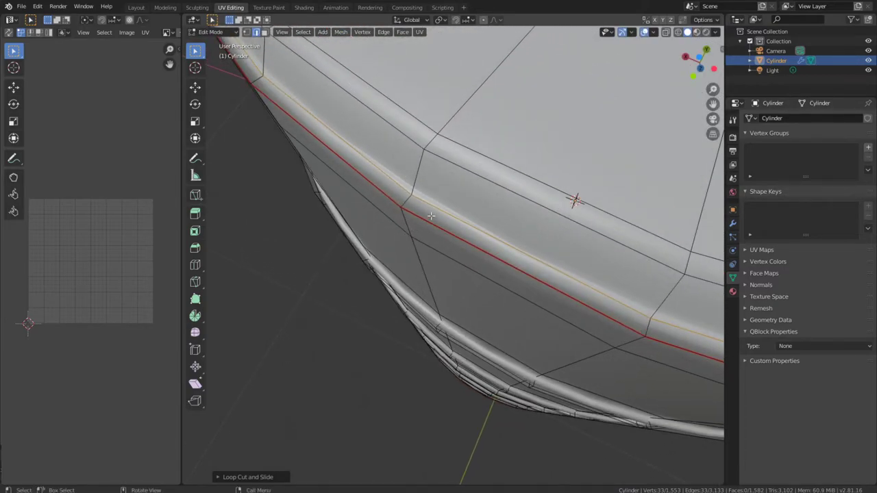
- Cut another edge loop into the narrow strip between the bottom rim's seam and the loop next to it
key("ctrl")
key("ctrl+r")
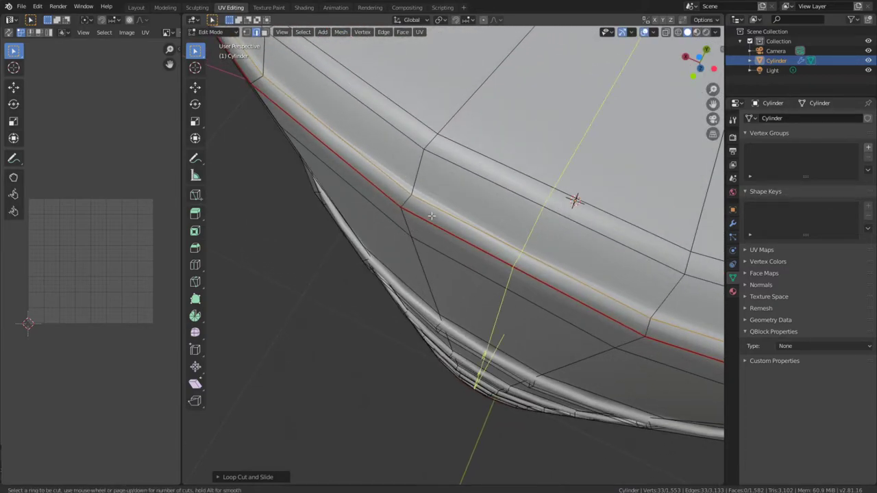
left_click(416, 196)
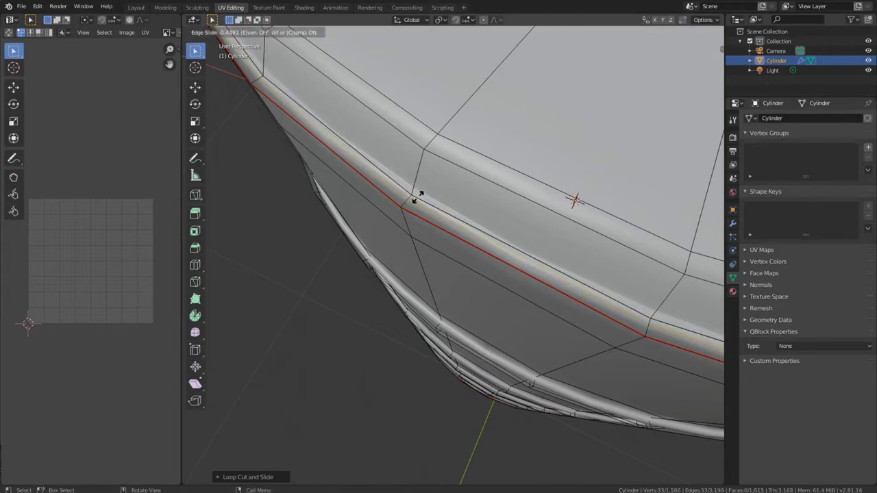
left_click(427, 194)
middle_click_drag(428, 195, 414, 284)
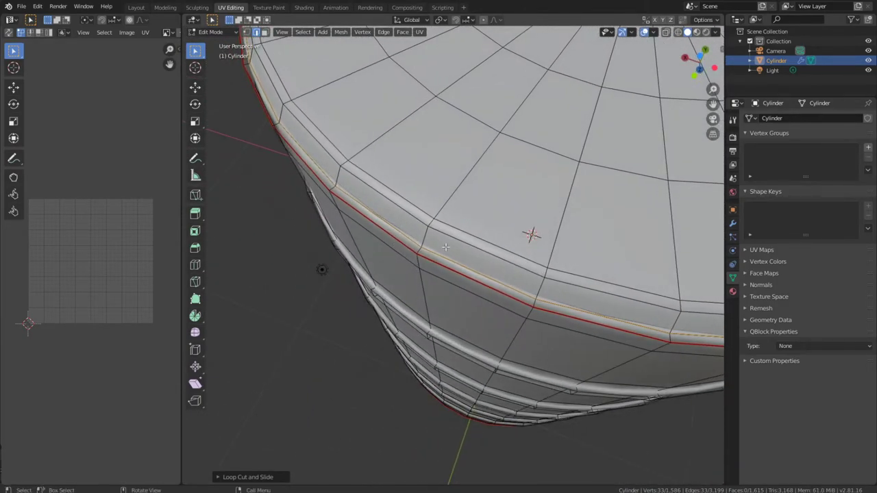
middle_click_drag(446, 247, 428, 251)
scroll(392, 296, "up", 5)
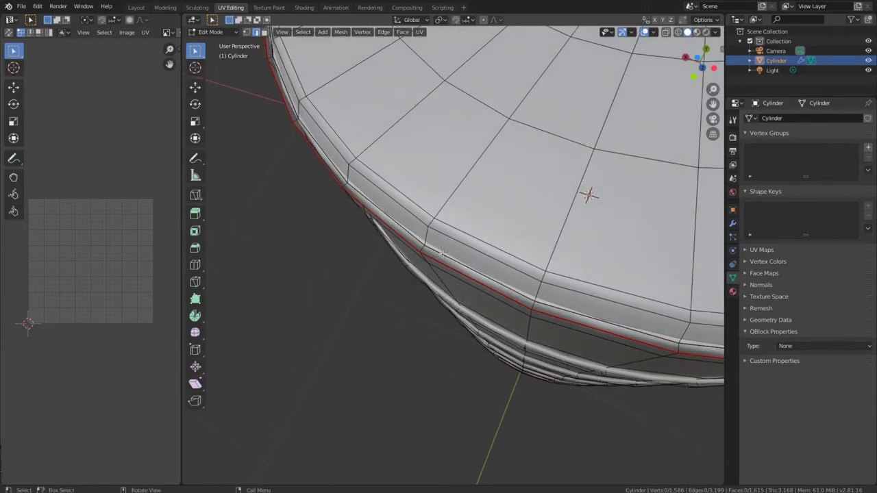
- Select the edge loop just inside the bottom rim's seam, mark it as a seam, and clear the selection
key("a")
key("alt+a")
middle_click_drag(393, 296, 370, 298)
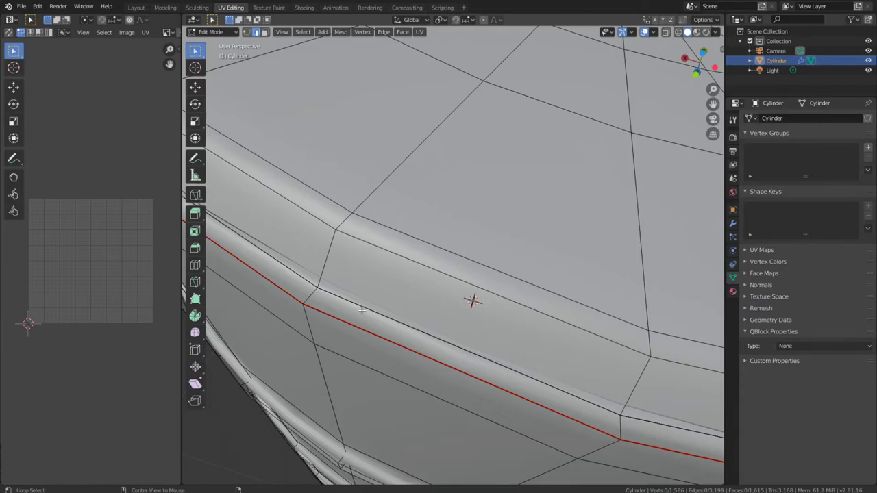
left_click(363, 308, "alt")
middle_click_drag(363, 308, 427, 300)
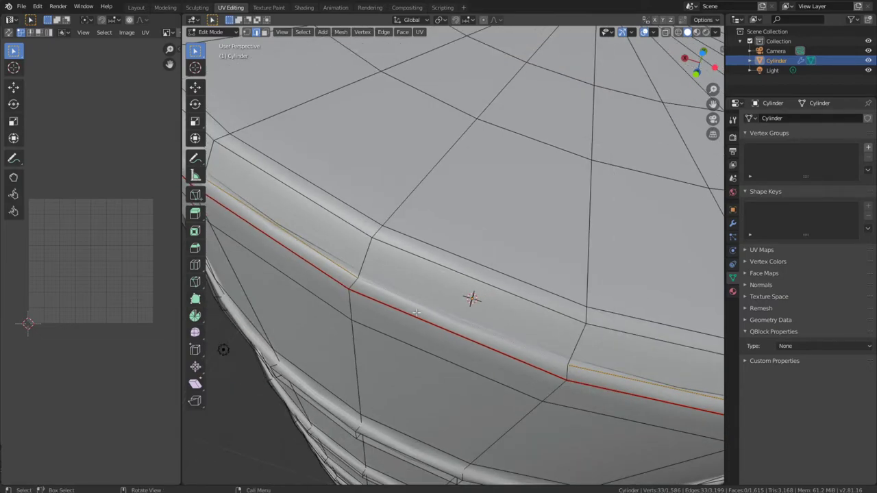
right_click(413, 304)
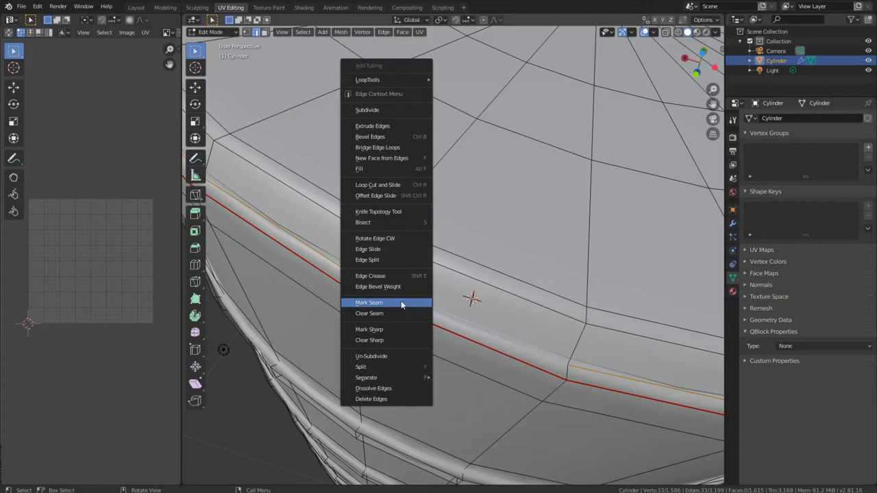
left_click(402, 303)
middle_click_drag(422, 317, 430, 293)
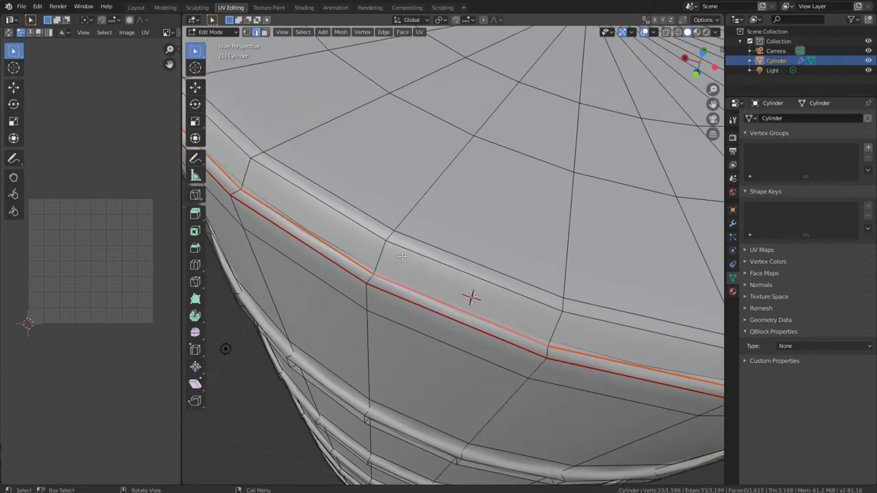
key("alt+a")
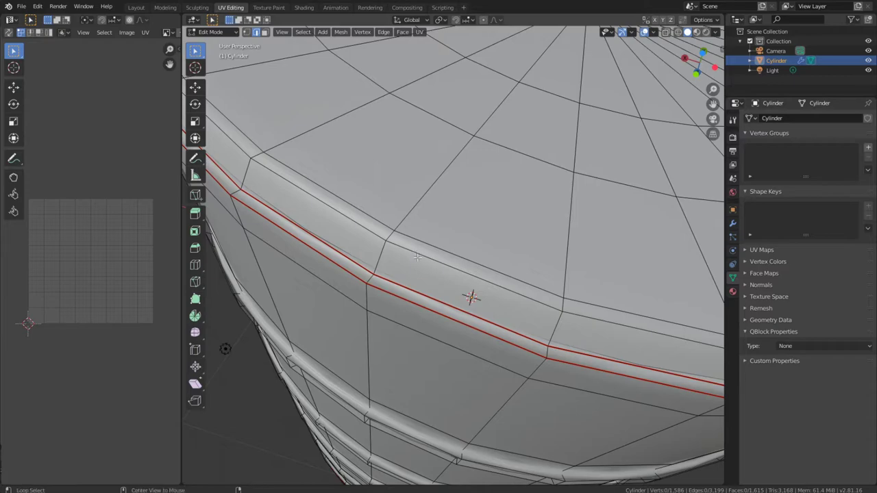
- Select the inner edge loop where the slanted bottom rim meets the flat cap and mark it as a seam
left_click(420, 255, "alt")
key("ctrl+e")
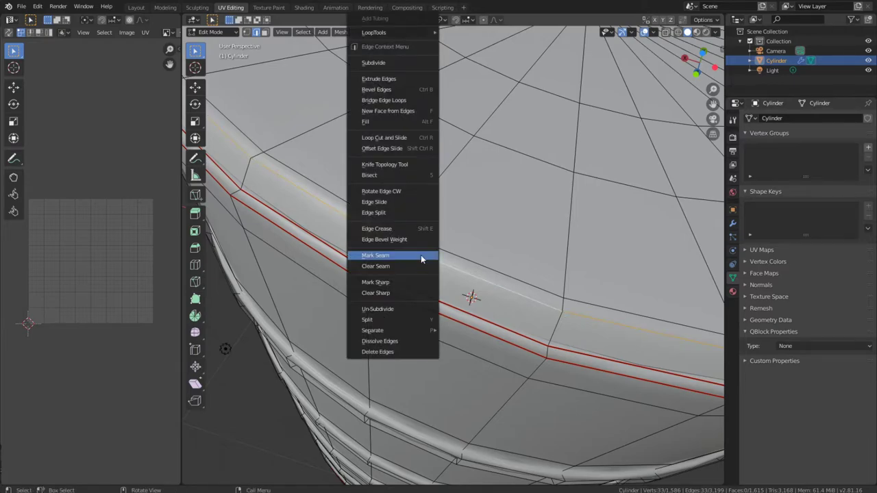
left_click(421, 255)
- On the barrel's top end, select the edge loop just inside the rim seam and mark it as a seam
middle_click_drag(421, 255, 285, 320)
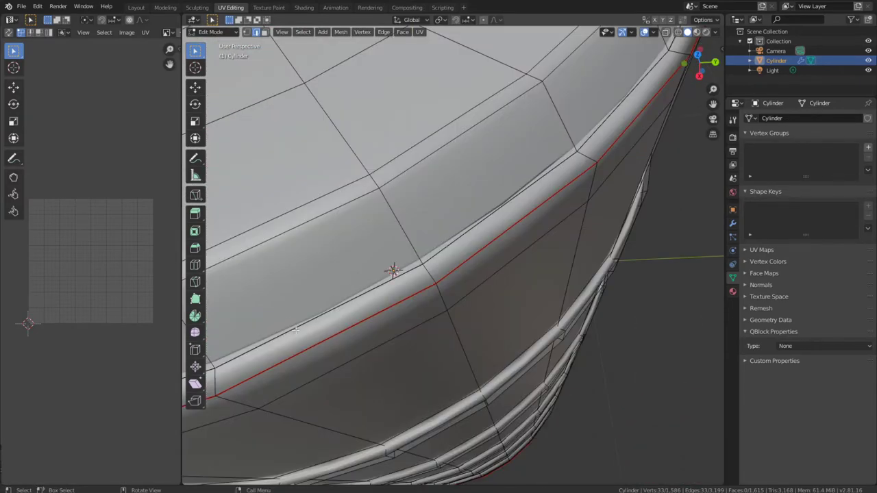
left_click(308, 319, "alt")
right_click(341, 297)
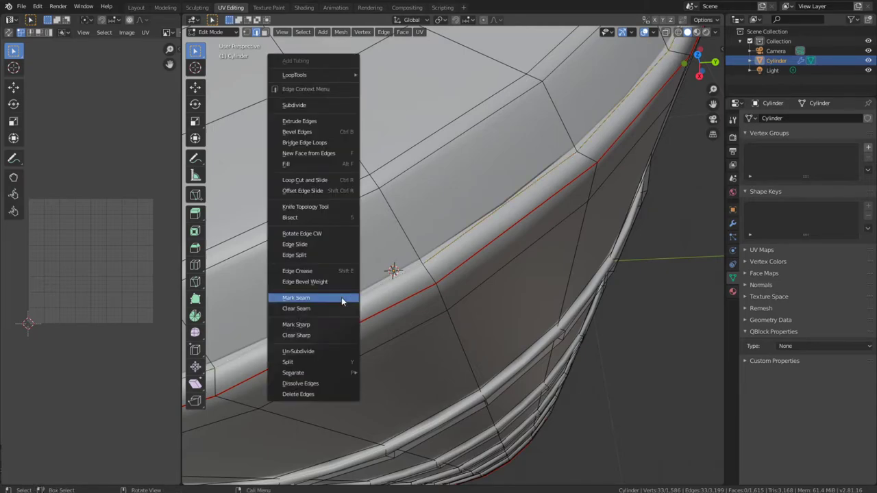
left_click(341, 297)
middle_click_drag(429, 211, 393, 186)
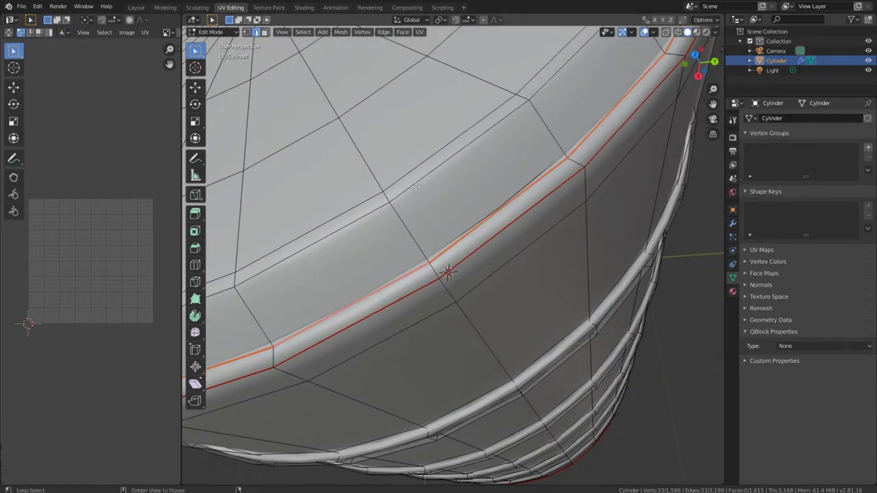
- Select the inner edge loop where the slanted top rim meets the flat cap and mark it as a seam
left_click(414, 186, "alt")
right_click(414, 184)
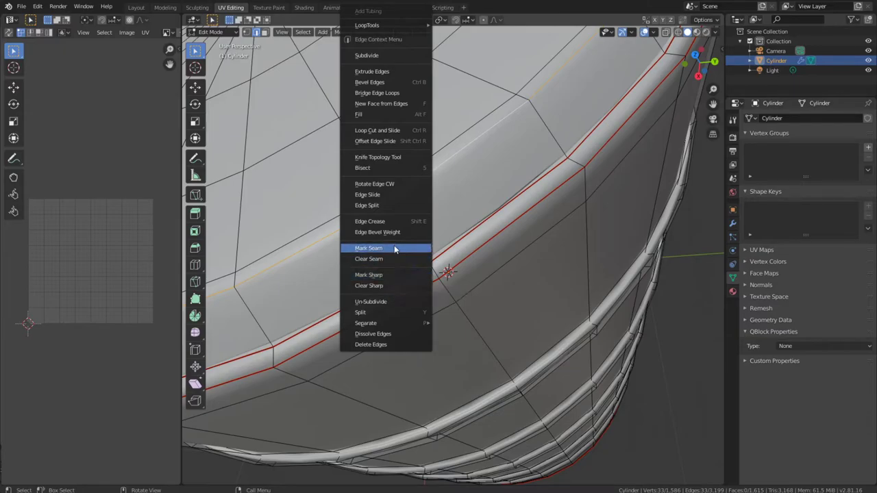
left_click(398, 277)
- Widen the UV editor, select the entire linked barrel mesh and unwrap it along the marked seams
middle_click_drag(452, 211, 498, 216)
middle_click_drag(449, 248, 381, 249)
scroll(381, 248, "up", 4)
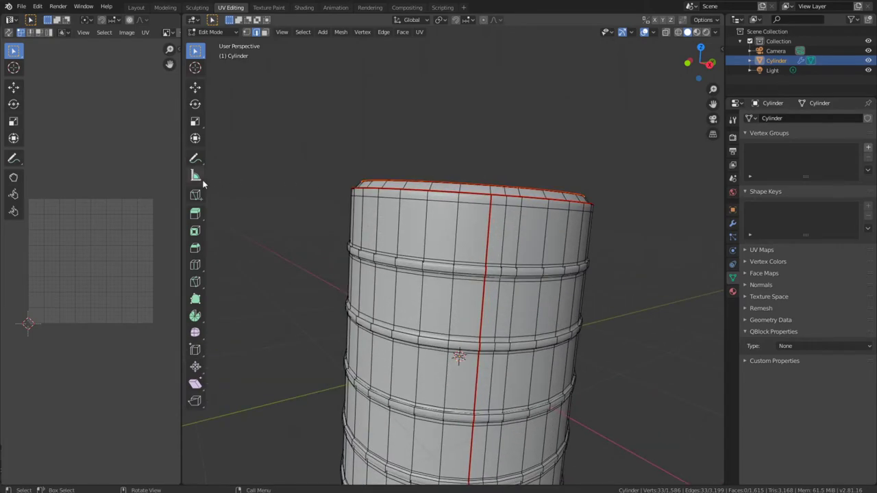
left_click_drag(182, 192, 250, 194)
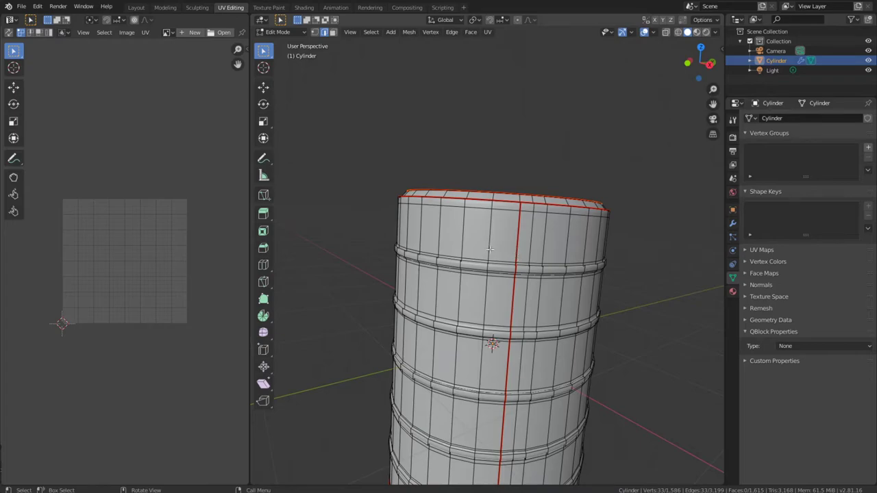
key("ctrl+l")
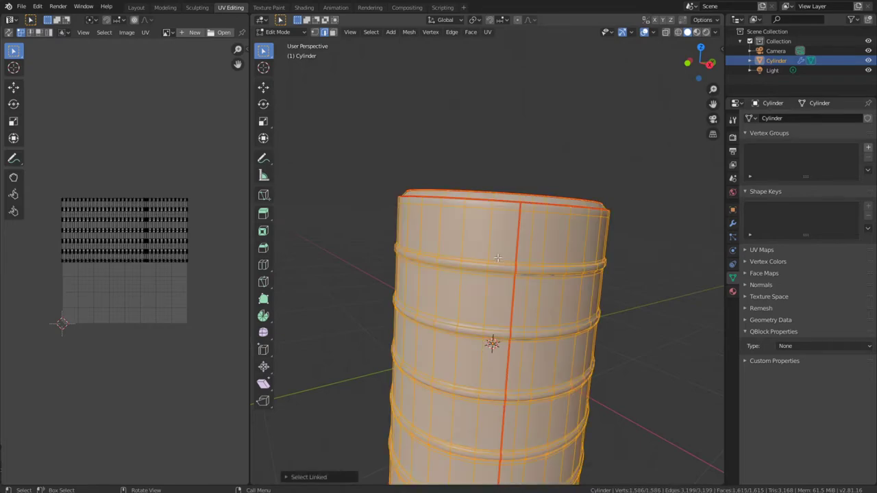
middle_click_drag(495, 226, 431, 276)
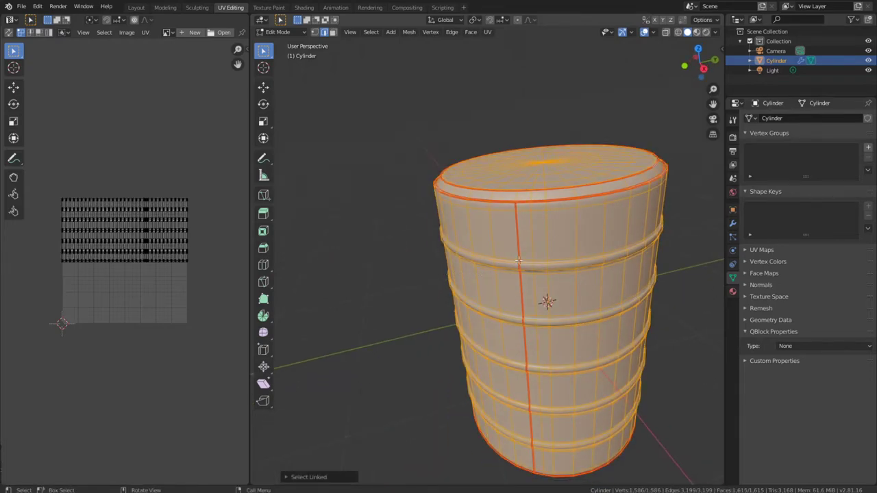
scroll(431, 276, "up", 2)
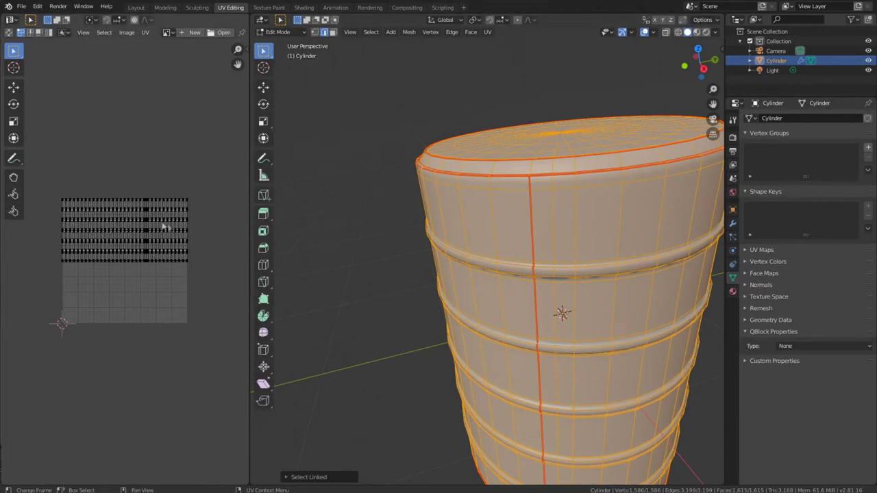
scroll(151, 261, "down", 3)
scroll(112, 270, "up", 3)
scroll(151, 274, "up", 1)
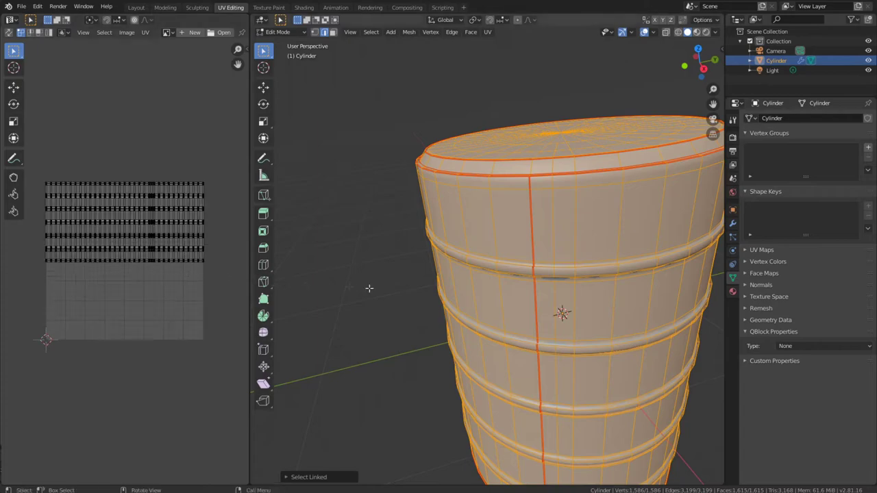
scroll(459, 272, "down", 2)
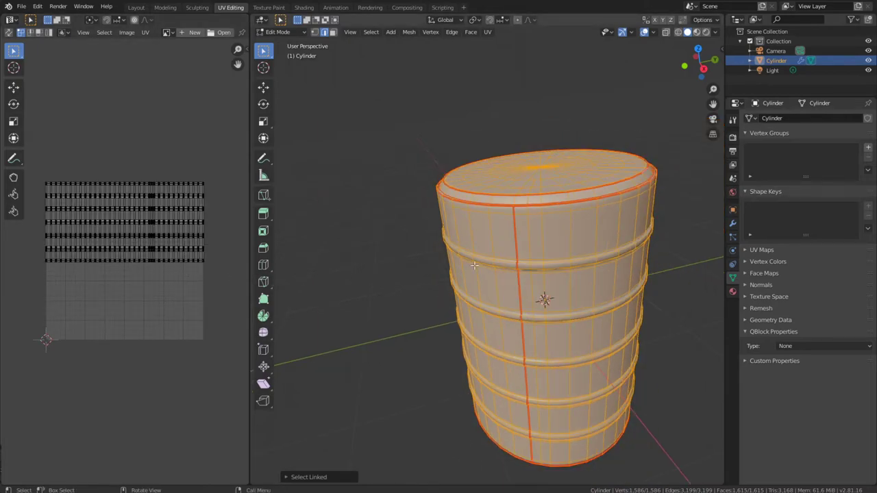
key("u")
left_click(449, 176)
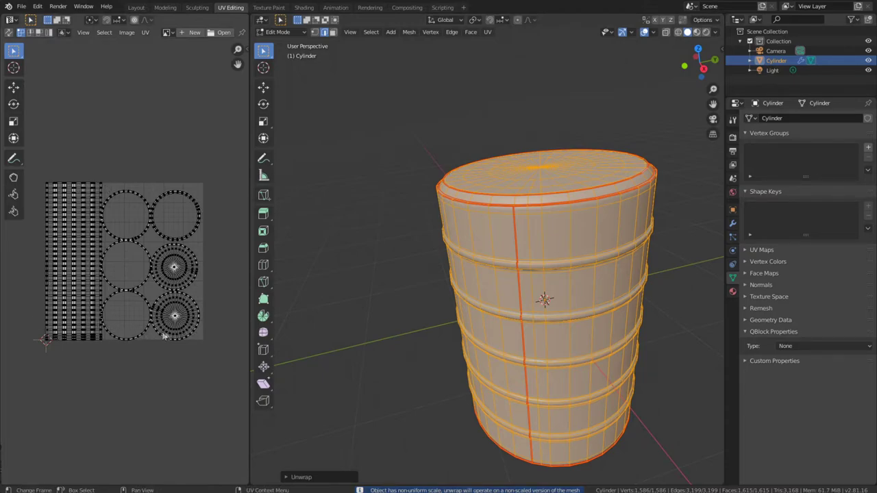
- Switch to the Shading workspace and create a new material for the barrel
scroll(542, 288, "down", 3)
middle_click_drag(507, 287, 447, 268)
scroll(409, 320, "up", 2)
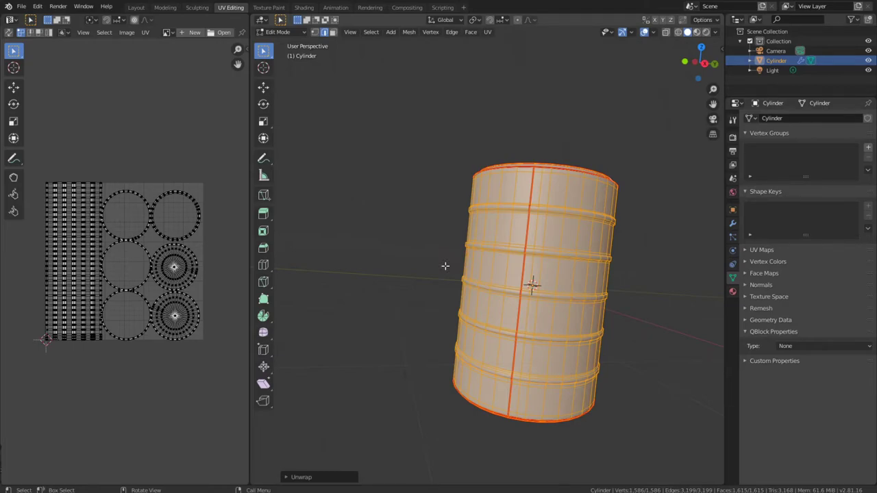
middle_click_drag(477, 261, 467, 270)
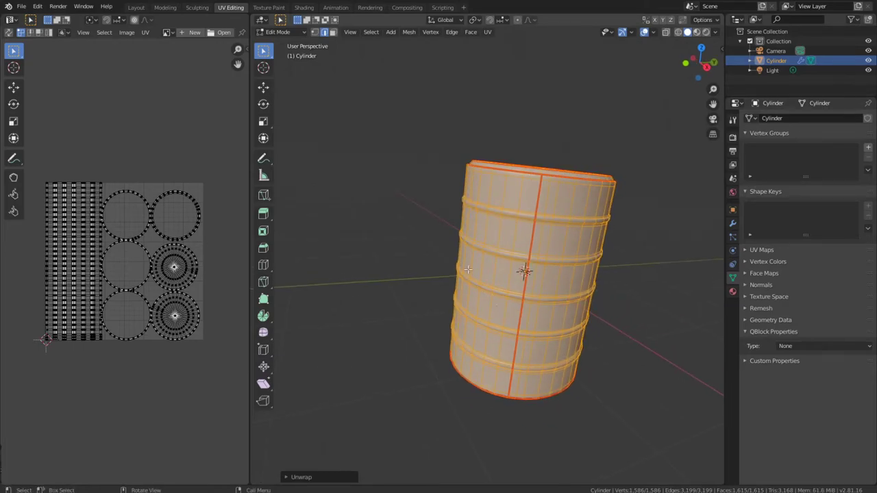
left_click(303, 7)
left_click(447, 288)
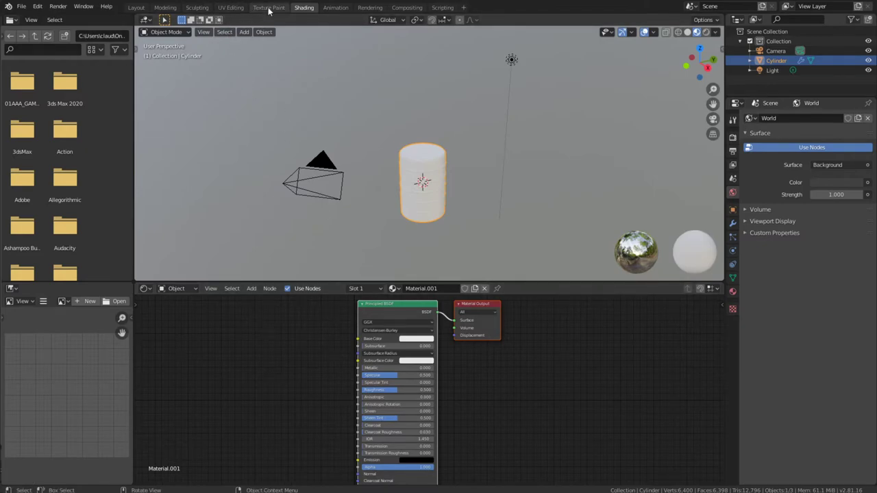
- Return to the UV Editing workspace, enlarge the UV editor and export the barrel's UV layout
left_click(230, 8)
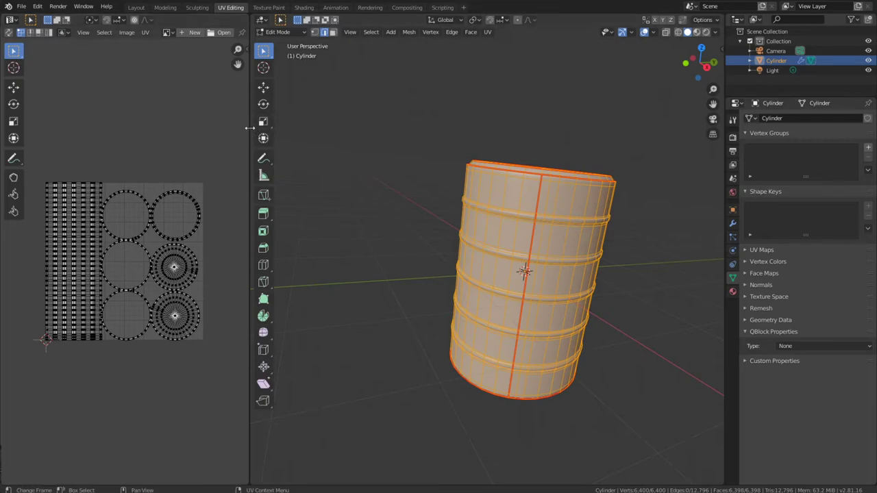
left_click_drag(248, 127, 410, 127)
scroll(295, 94, "down", 1)
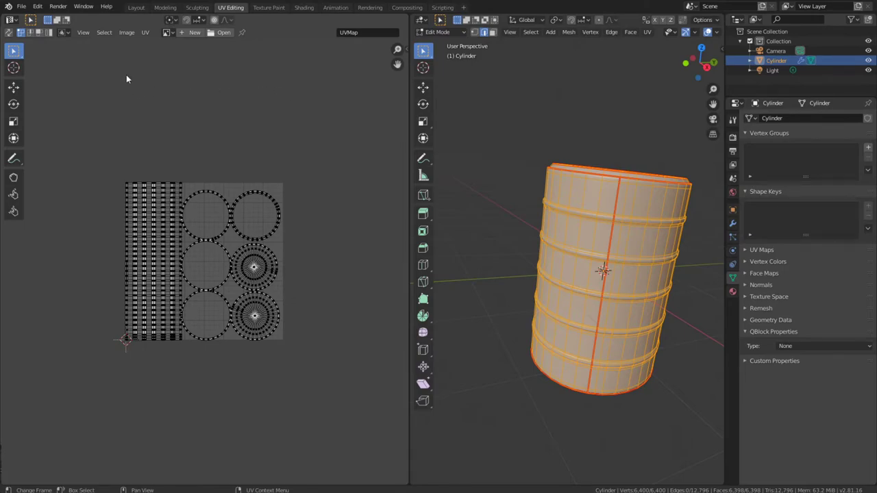
left_click(145, 33)
left_click(145, 33)
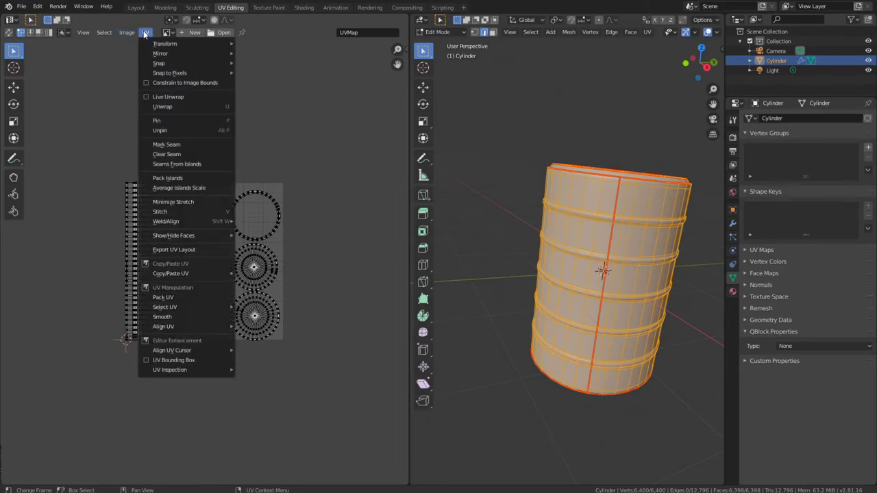
left_click(179, 250)
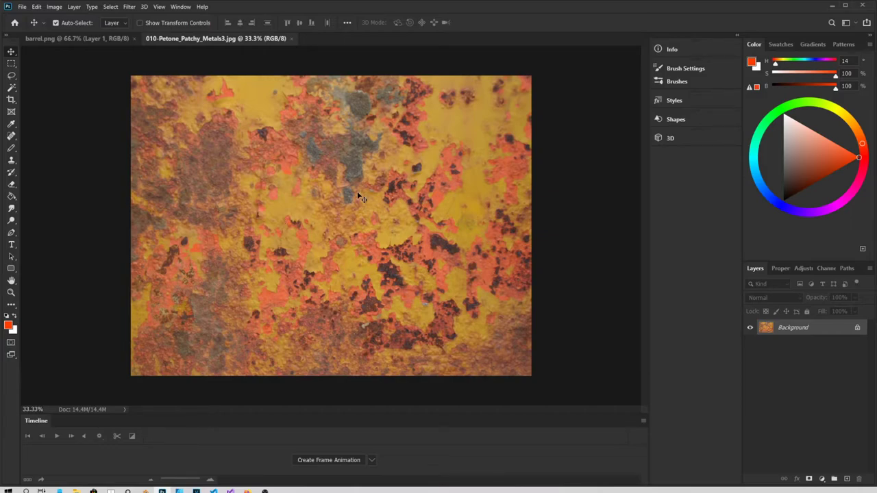
- In Photoshop, copy the entire 010-Petone_Patchy_Metals3.jpg texture into barrel.png and place its layer beneath the UV layout layer
key("ctrl")
key("ctrl+a")
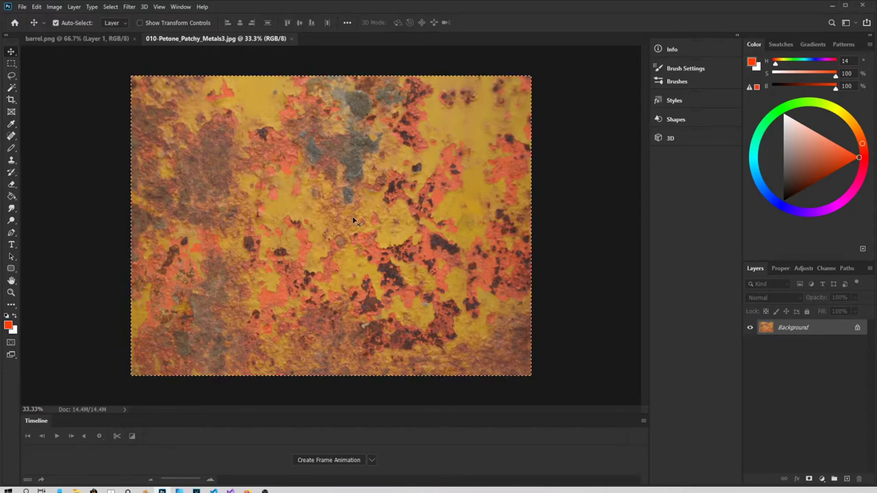
key("ctrl")
left_click(107, 38)
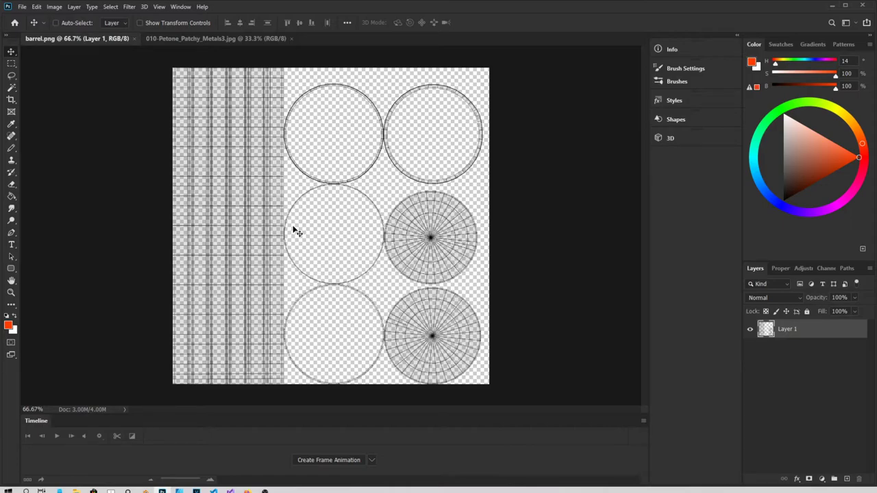
key("ctrl+v")
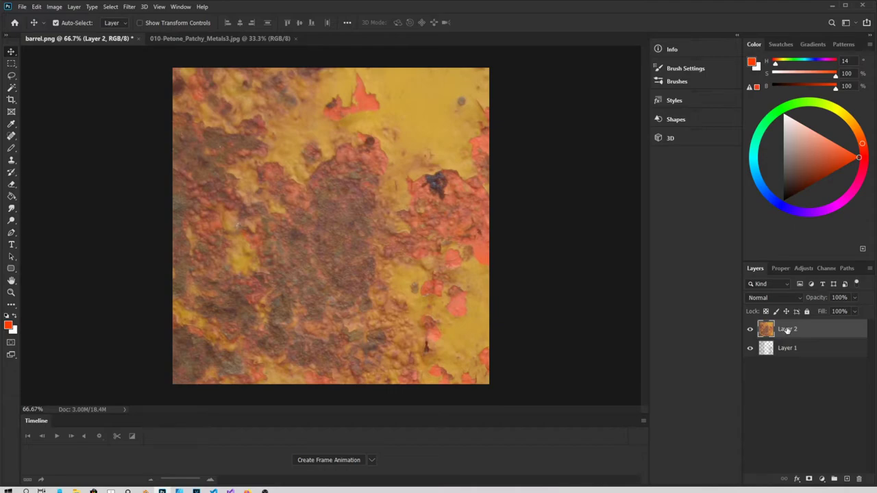
left_click_drag(783, 330, 782, 356)
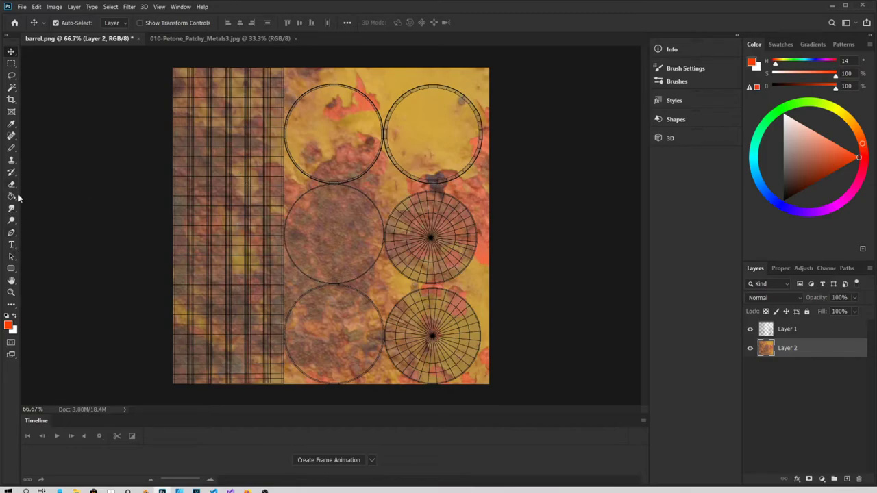
- Add the text "BXK - 914 -35" in 72 pt Imperial One above the rusty metal texture layer
left_click(11, 245)
left_click(252, 227)
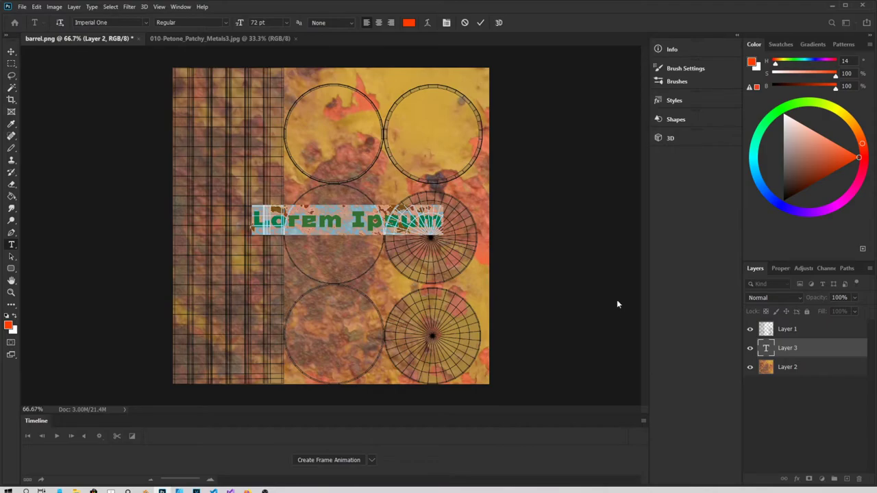
key("ctrl+h")
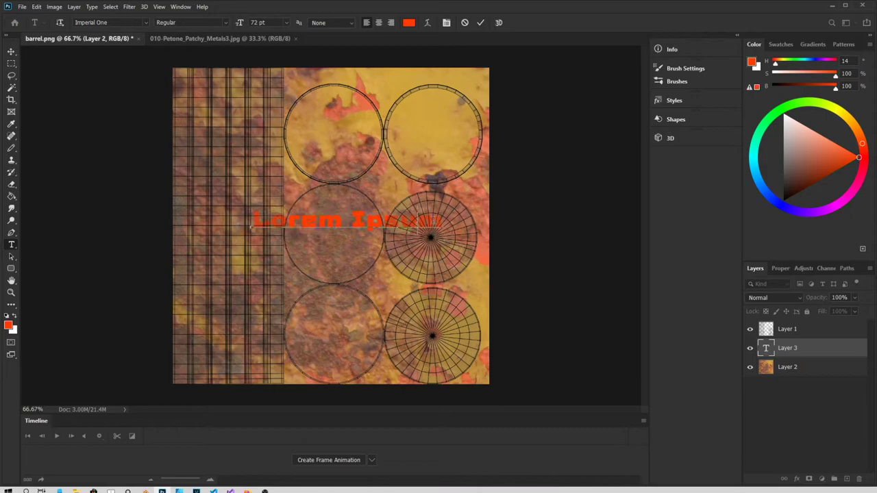
key("ctrl+h")
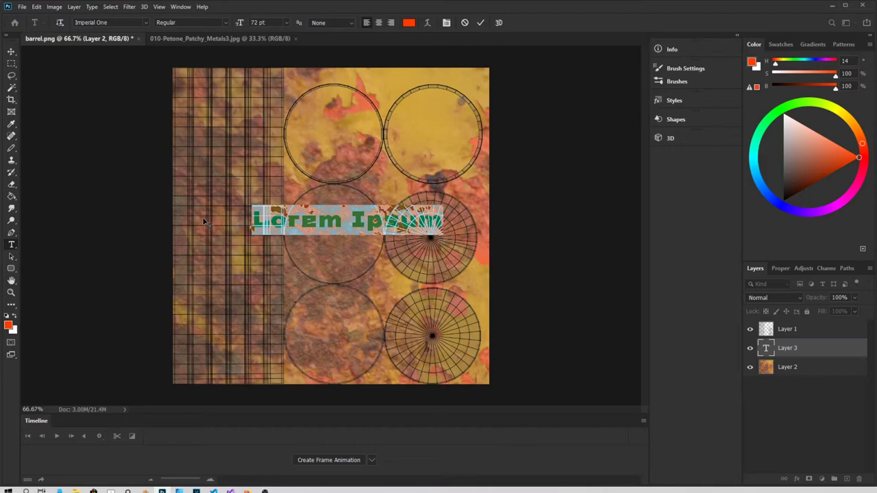
key("BackSpace")
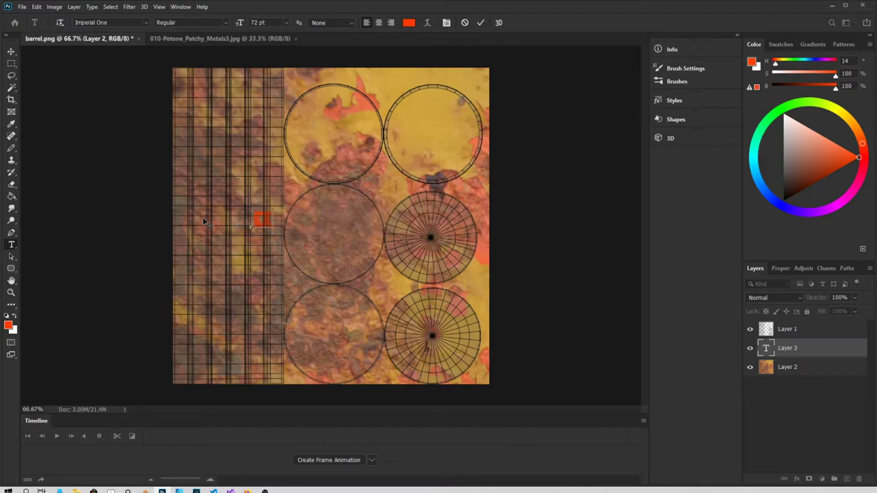
type("DXK -")
type("914 - 3D")
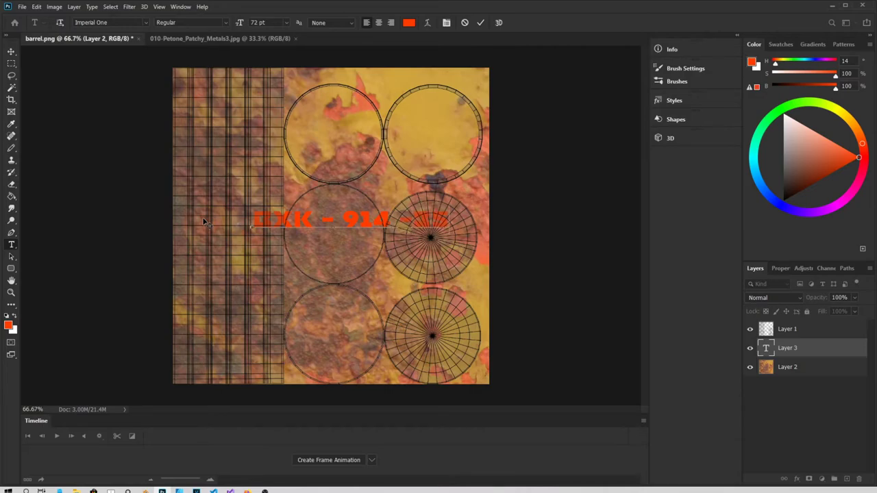
scroll(332, 187, "up", 1, "alt")
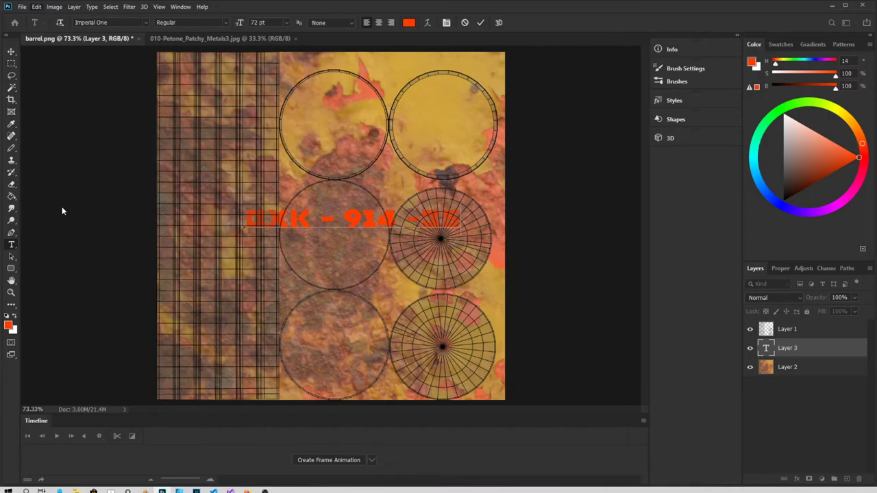
- Rotate the lettering 90° and place it along the barrel's side strip in the UV layout
left_click(104, 208)
key("ctrl+t")
left_click_drag(465, 237, 352, 308)
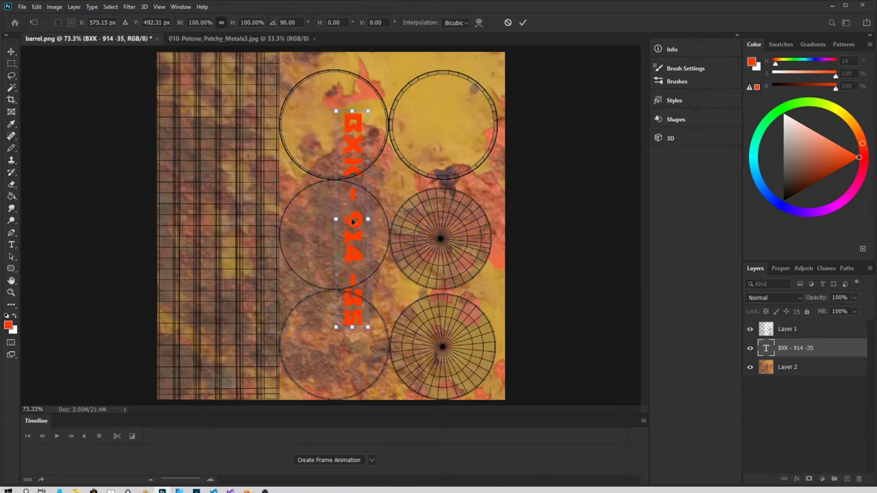
left_click_drag(352, 222, 242, 224)
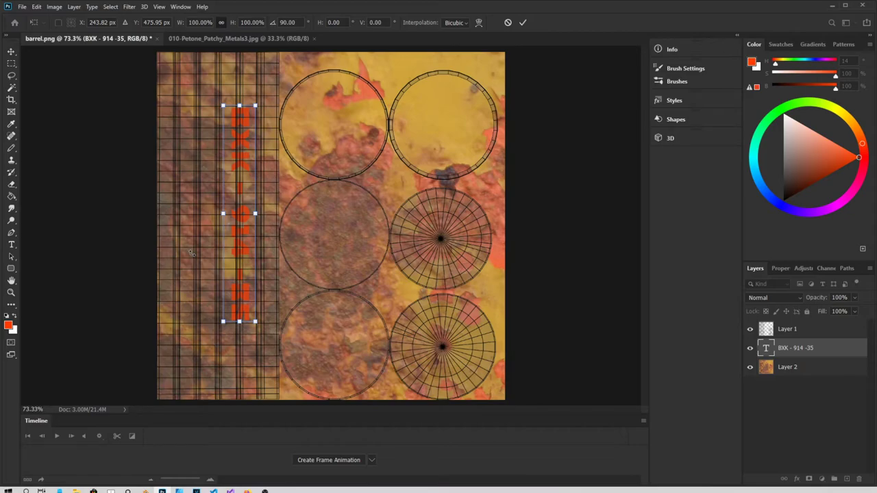
left_click_drag(236, 240, 244, 228)
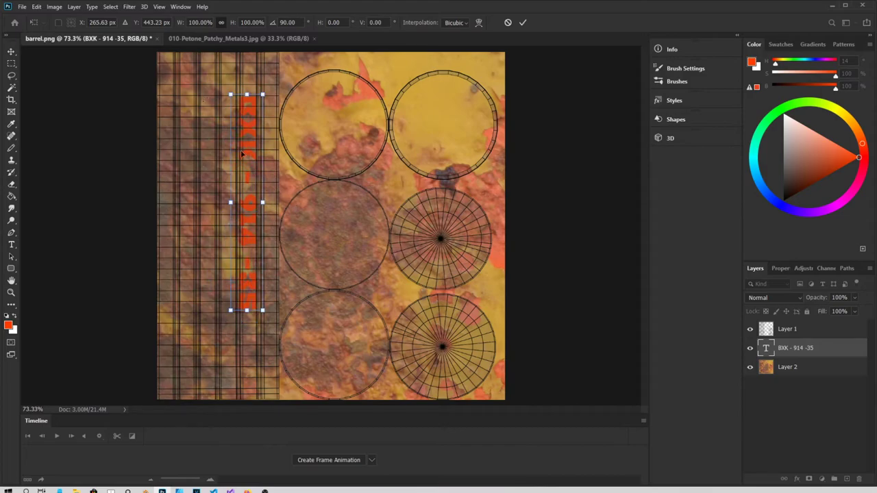
left_click_drag(241, 154, 240, 190)
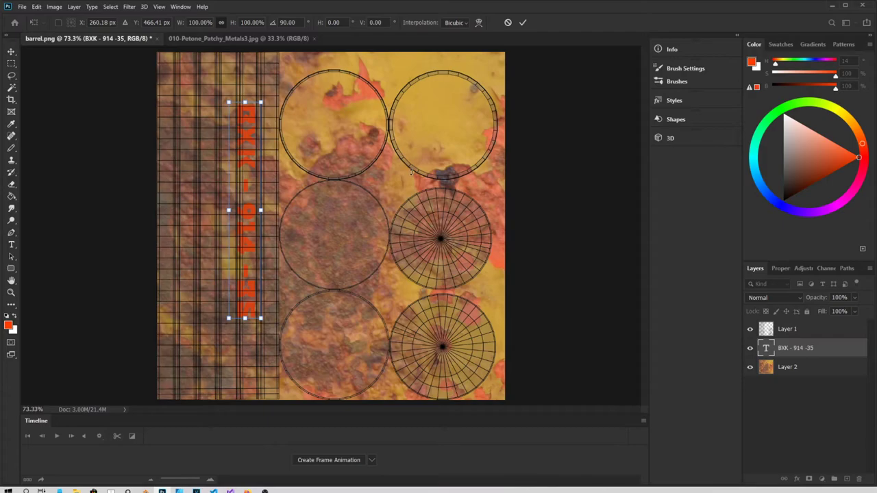
key("Return")
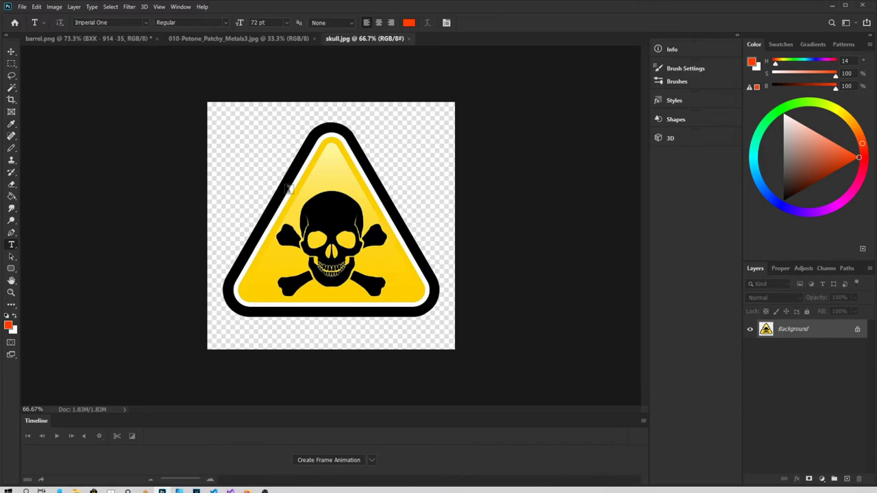
- Isolate the skull warning sign in skull.jpg from its background and copy it into barrel.png
left_click(13, 88)
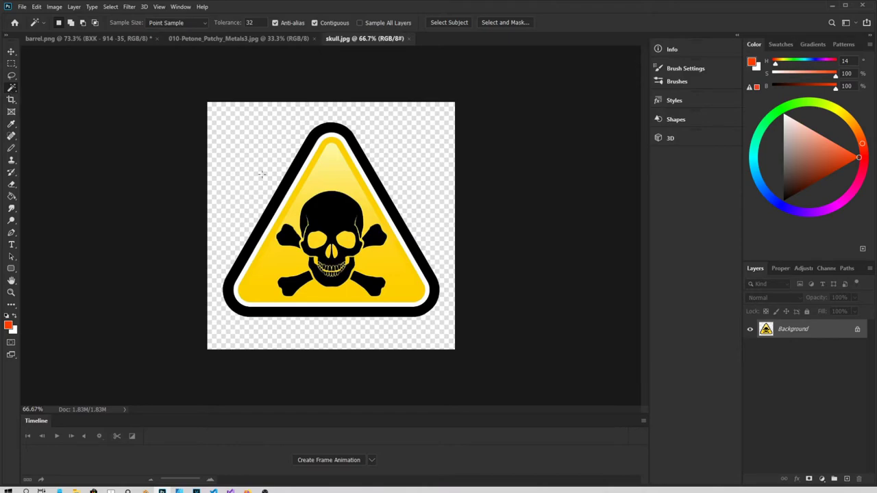
left_click(245, 158)
left_click(118, 40)
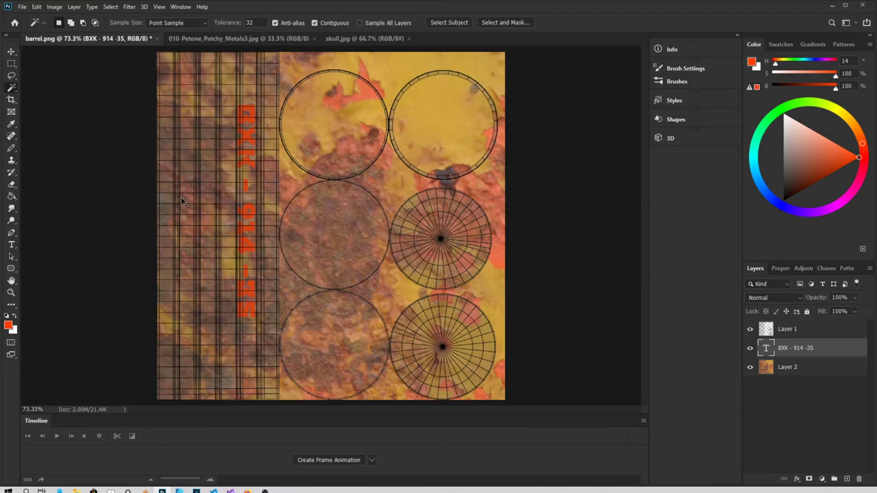
key("ctrl+v")
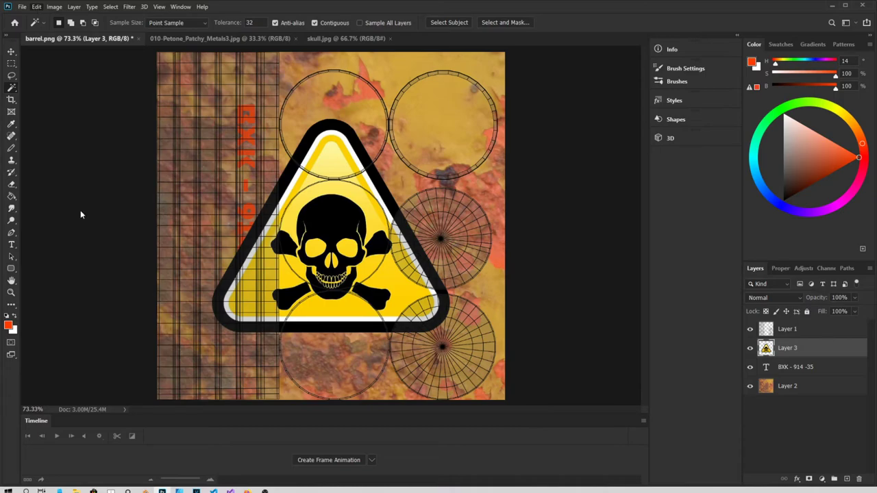
- Rotate the skull sign 90°, scale it to 25.57% and place it on the side strip beneath the lettering
key("ctrl+t")
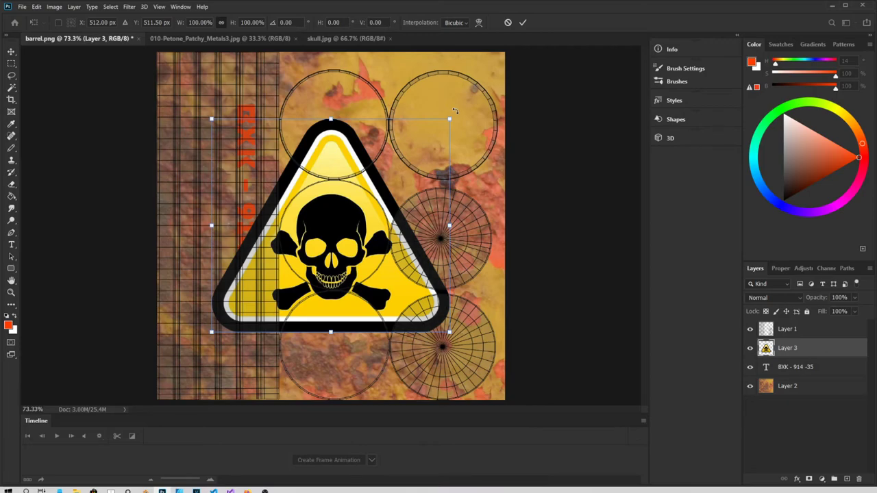
left_click_drag(454, 111, 428, 360)
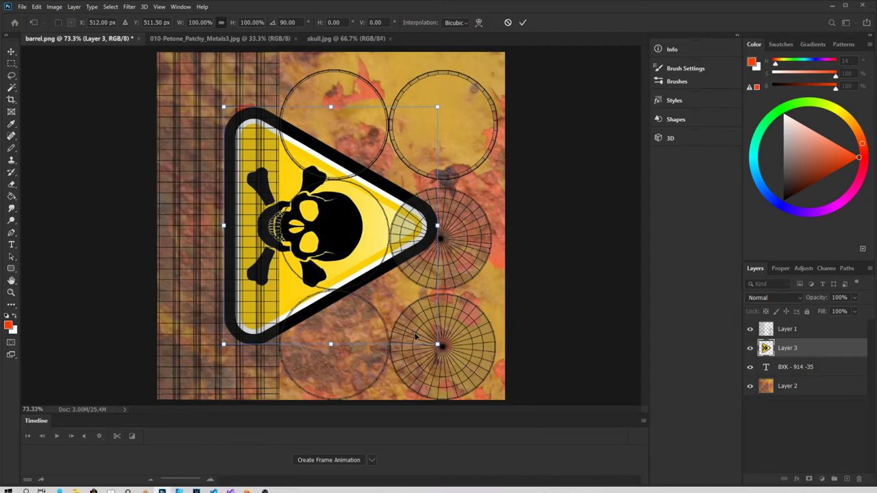
left_click_drag(437, 344, 186, 212, "alt")
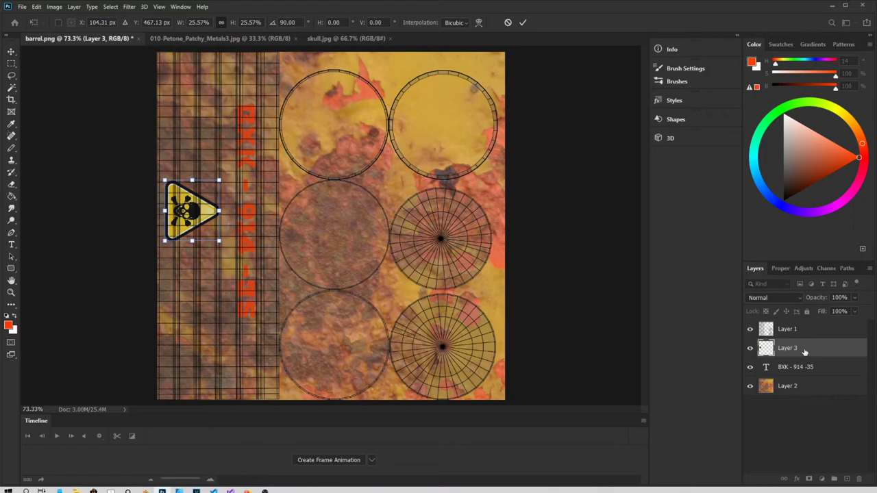
key("w")
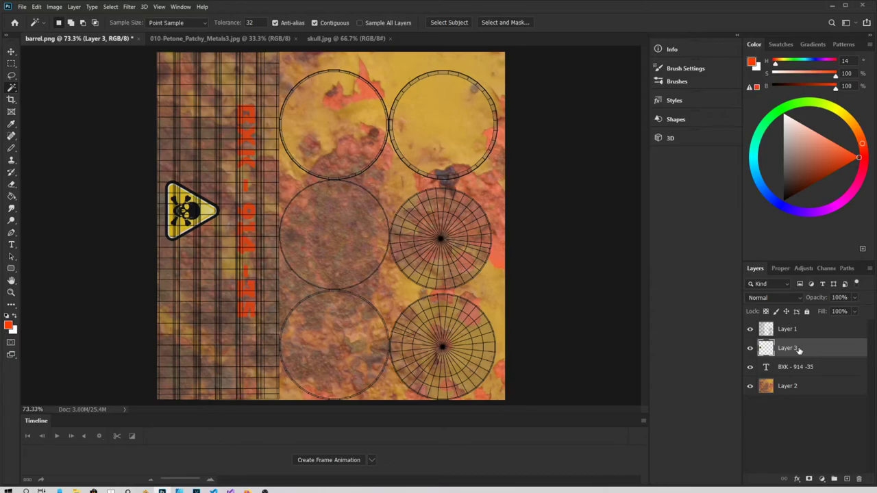
- Duplicate the skull sign, scale the copy to 48.05% and centre it on the upper radial cap
key("ctrl+v")
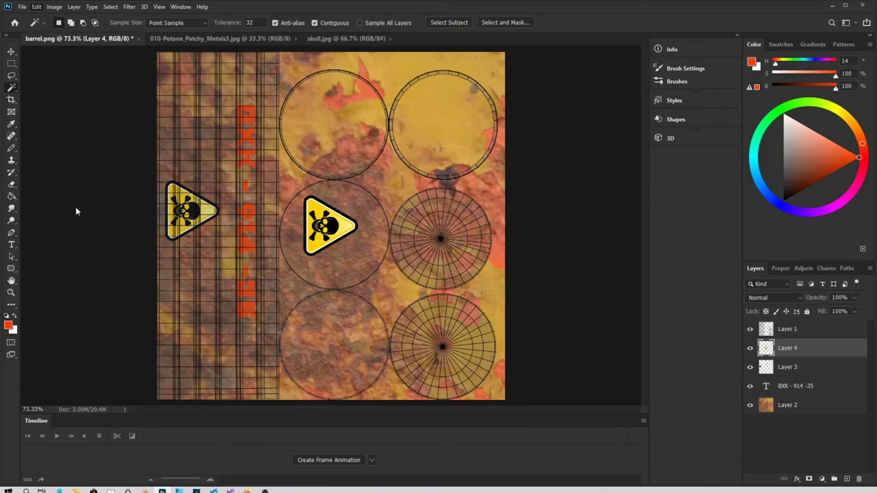
key("ctrl+t")
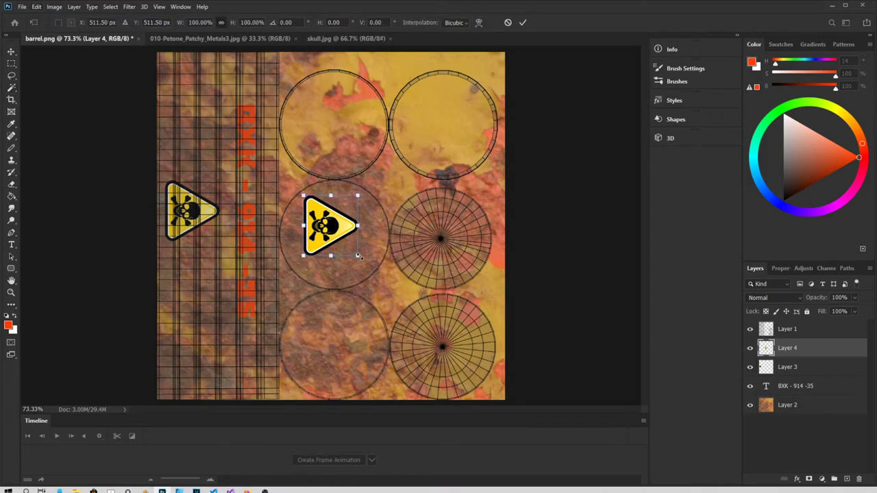
left_click_drag(357, 255, 441, 240, "alt")
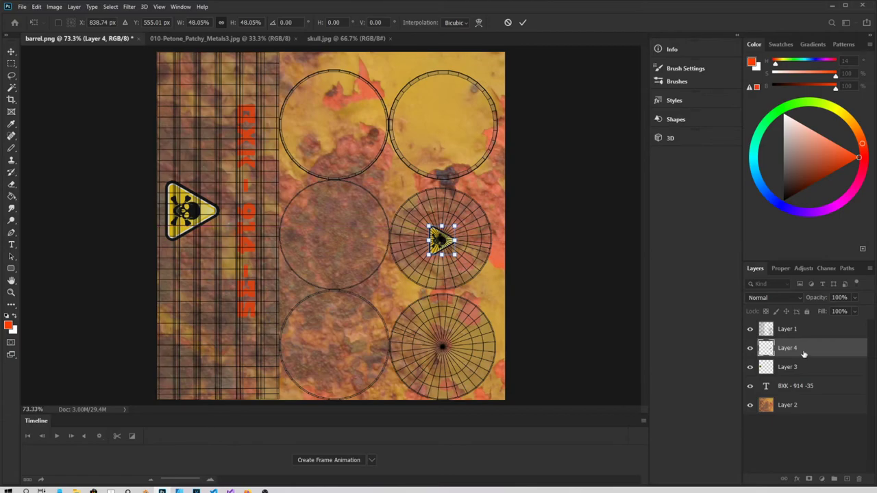
key("Return")
key("w")
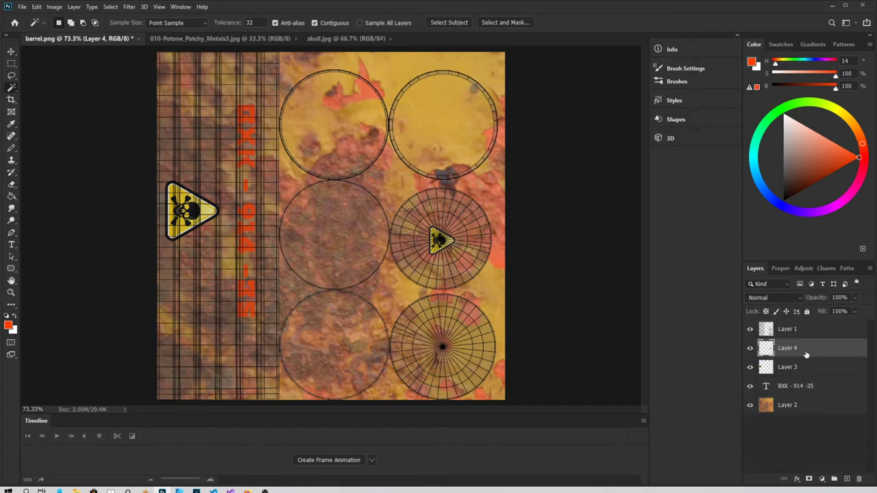
- Duplicate the small skull sign onto the centre of the lower radial cap and delete the UV layout layer
key("ctrl+v")
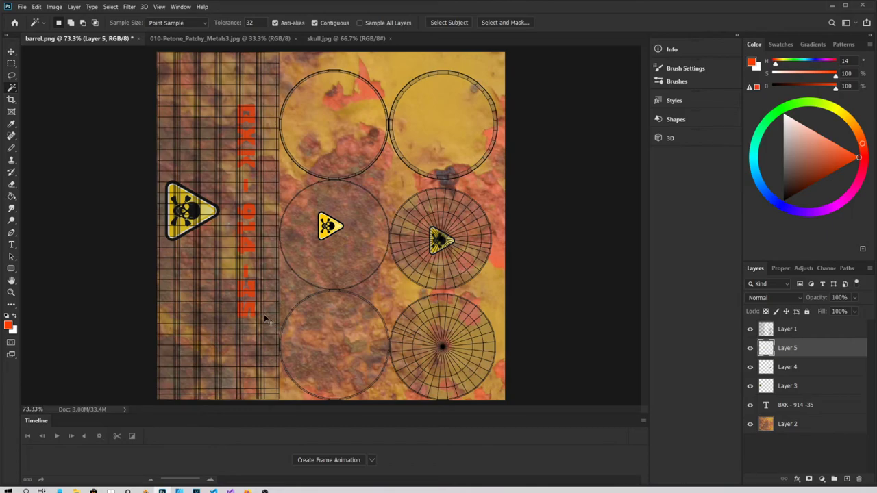
key("ctrl+t")
left_click_drag(331, 227, 441, 346)
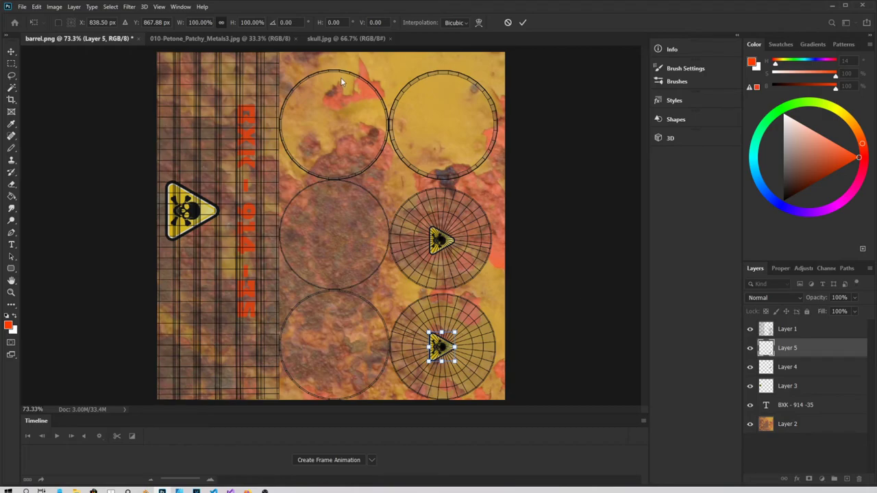
left_click(789, 329)
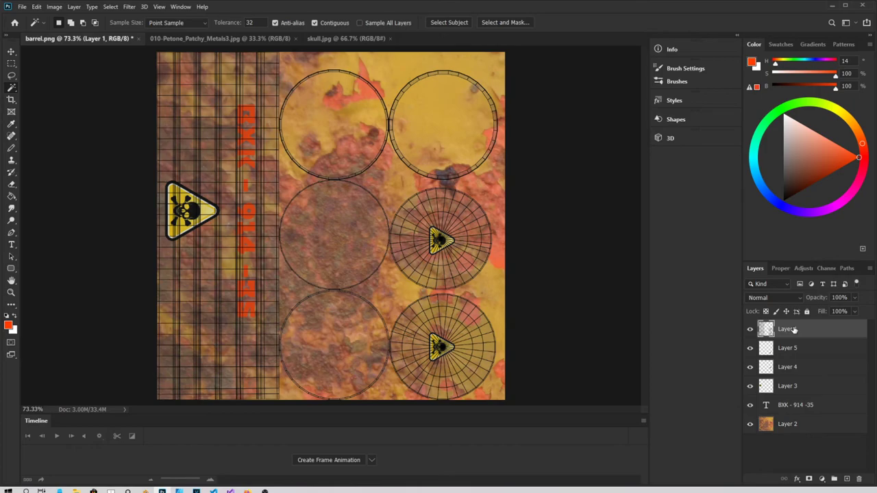
key("Delete")
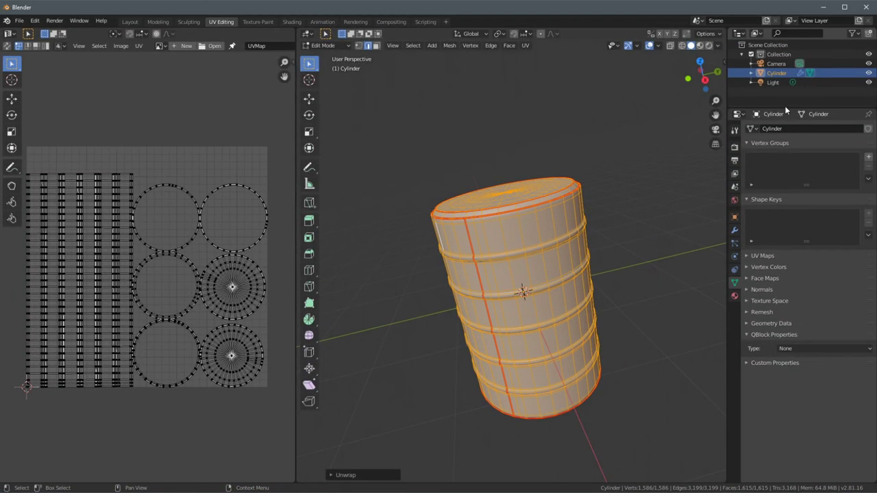
- In Blender, open the finished barrel.png texture as the image behind the barrel's UVs
left_click(211, 46)
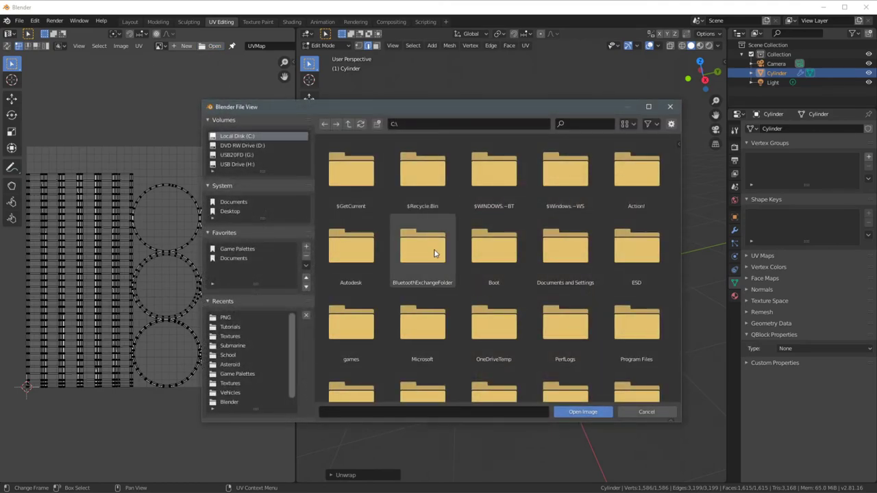
left_click(245, 318)
left_click(634, 248)
left_click(582, 412)
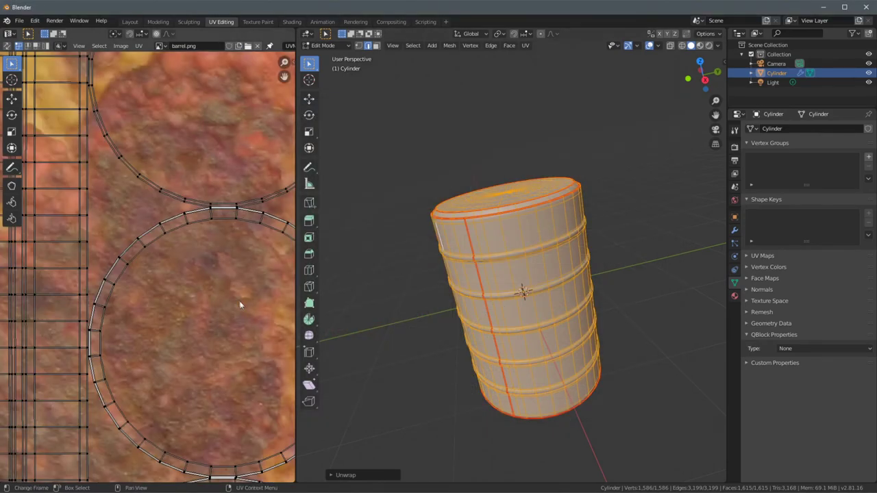
scroll(238, 300, "down", 7)
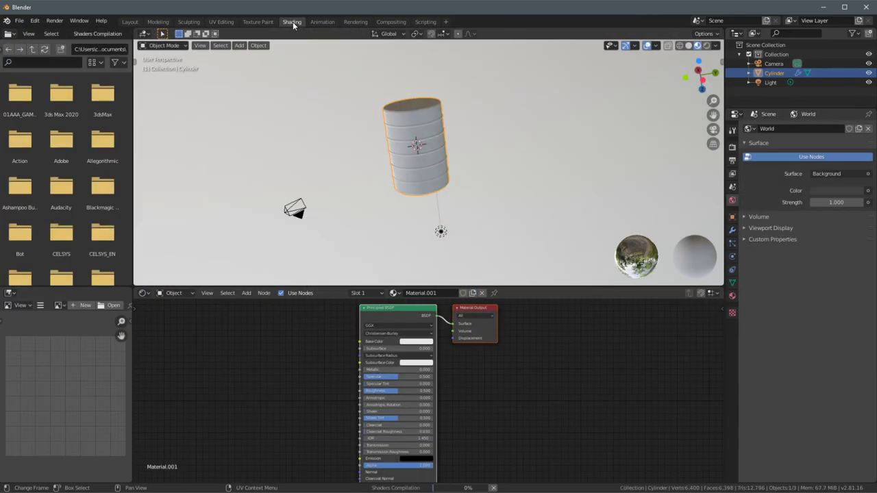
- In the Shading workspace, add an Image Texture node with barrel.png and connect its Color to the Principled BSDF's Base Color
left_click(292, 21)
middle_click_drag(361, 358, 477, 352)
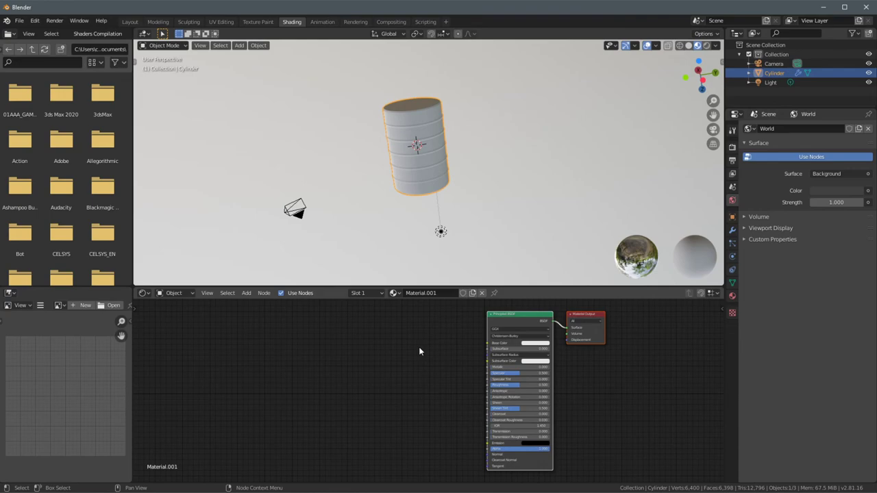
key("shift+a")
mouse_move(419, 347)
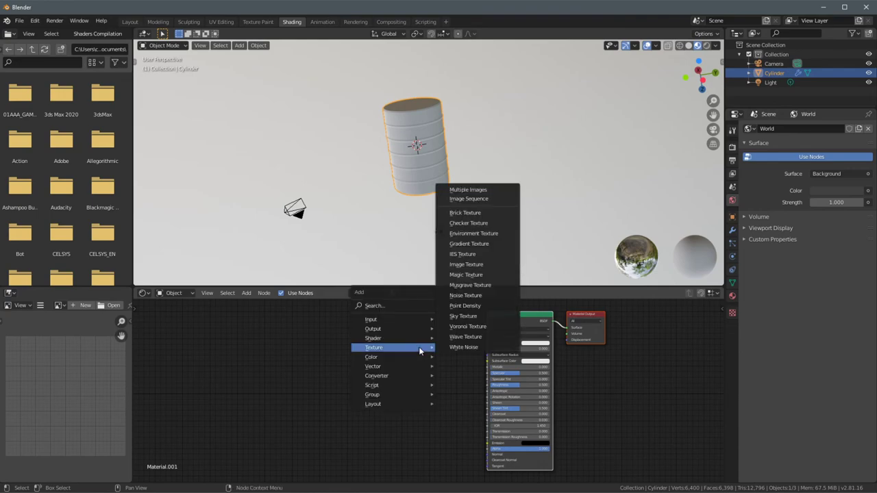
left_click(482, 264)
left_click(375, 347)
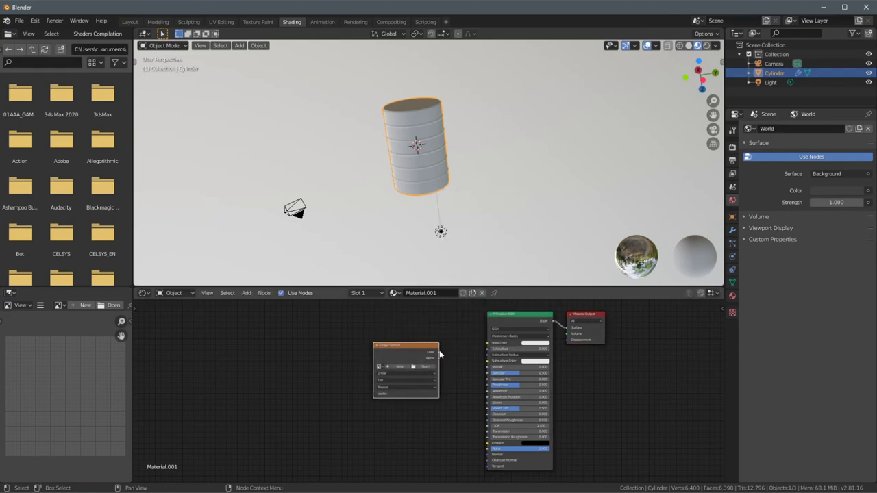
middle_click_drag(438, 351, 426, 398, "ctrl")
left_click_drag(407, 391, 478, 378)
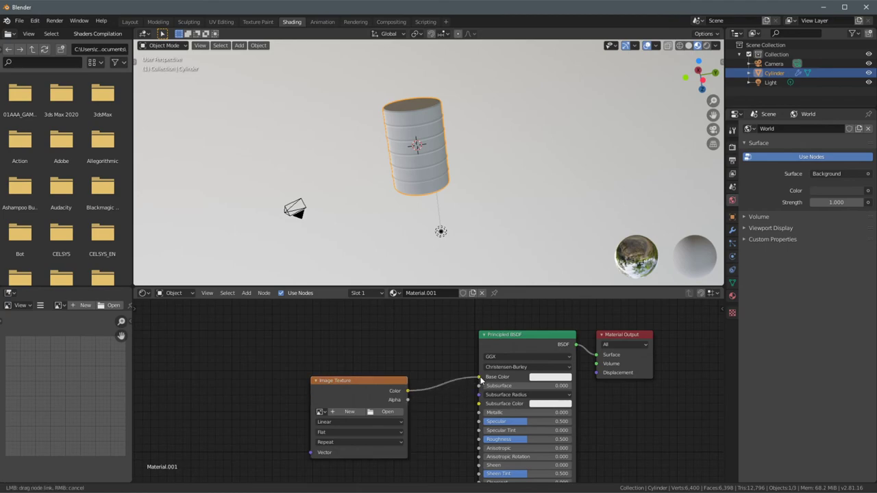
left_click(319, 412)
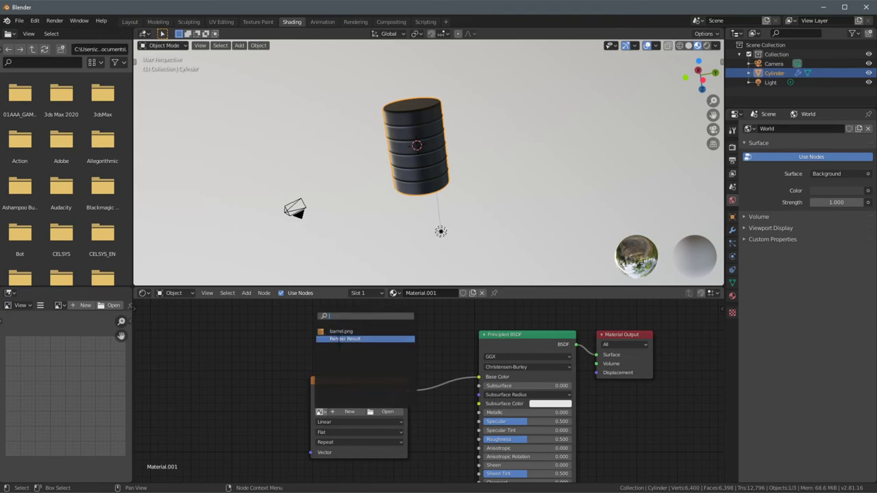
left_click(340, 333)
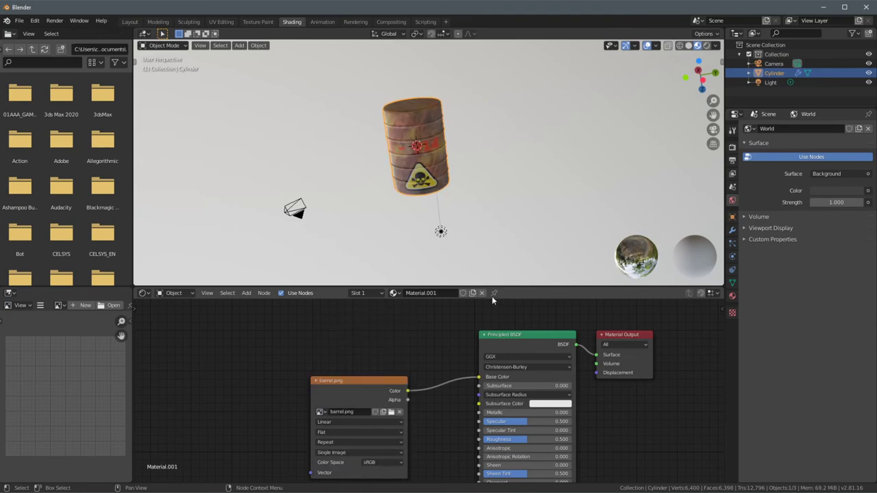
- Set the barrel material's Metallic to 0.627, Specular 0.527, Roughness 0.155, Sheen 0.395, Sheen Tint 0.377 and Clearcoat 0.391
scroll(409, 163, "up", 3)
middle_click_drag(409, 163, 481, 155)
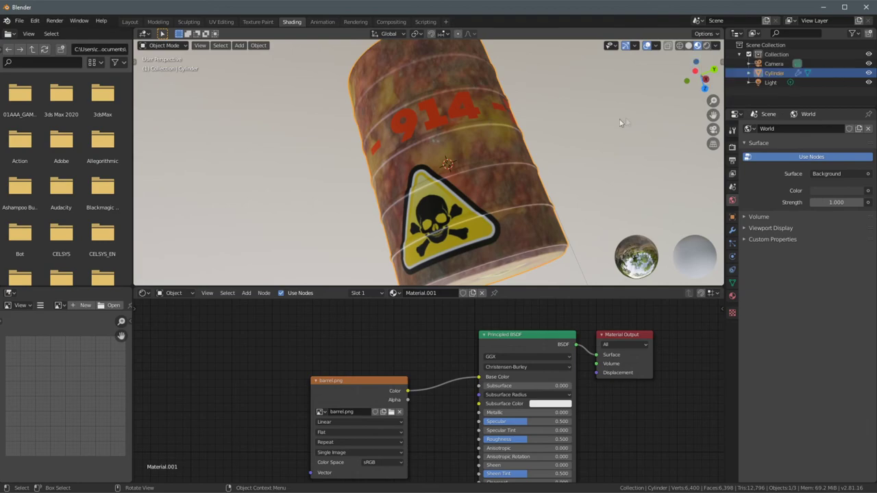
middle_click_drag(466, 197, 494, 205)
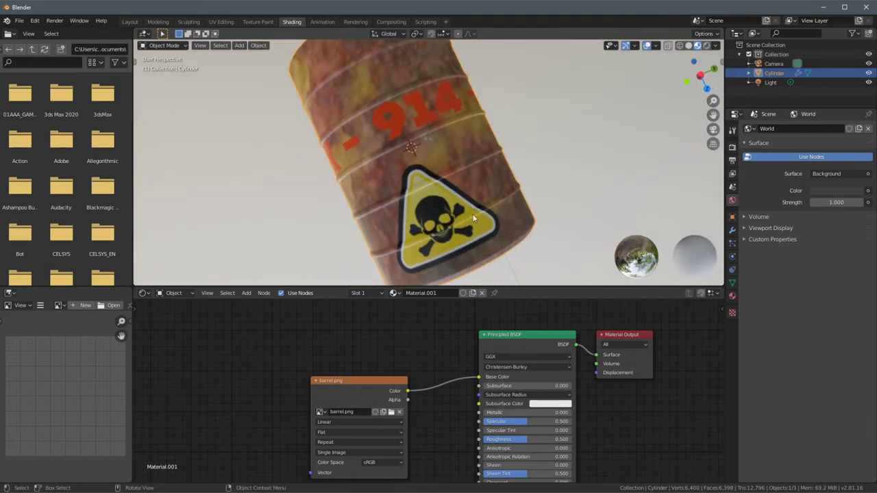
scroll(550, 440, "down", 2)
middle_click_drag(550, 440, 522, 371)
scroll(522, 371, "up", 1)
left_click_drag(474, 337, 461, 364)
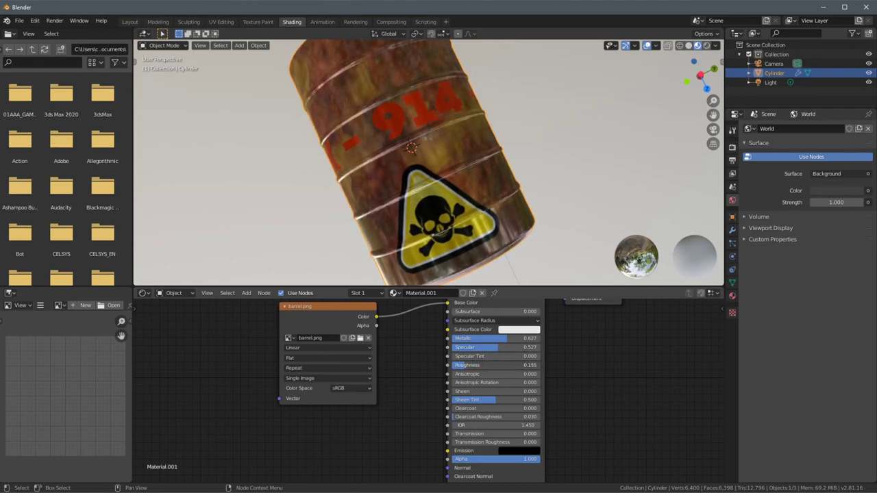
left_click_drag(461, 391, 485, 399)
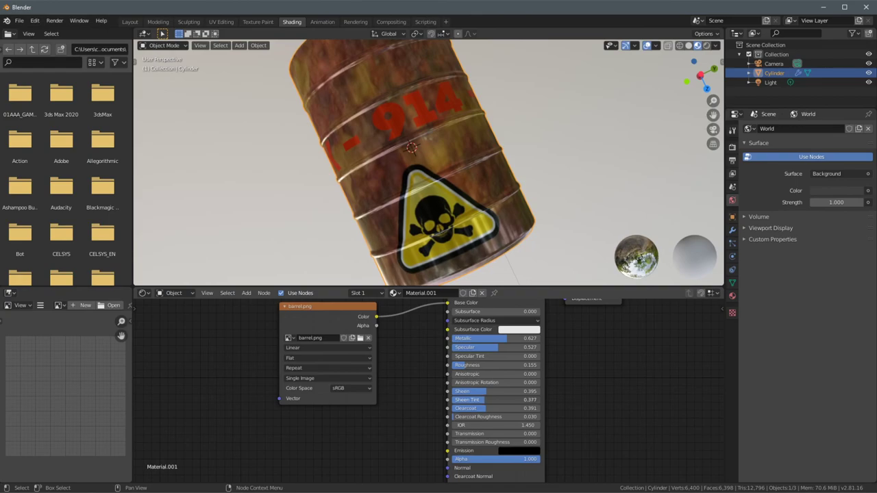
middle_click_drag(511, 146, 482, 213)
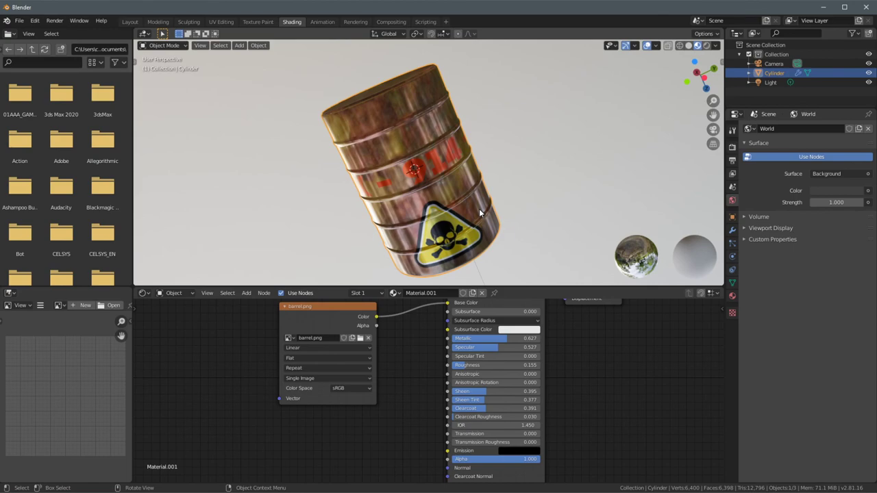